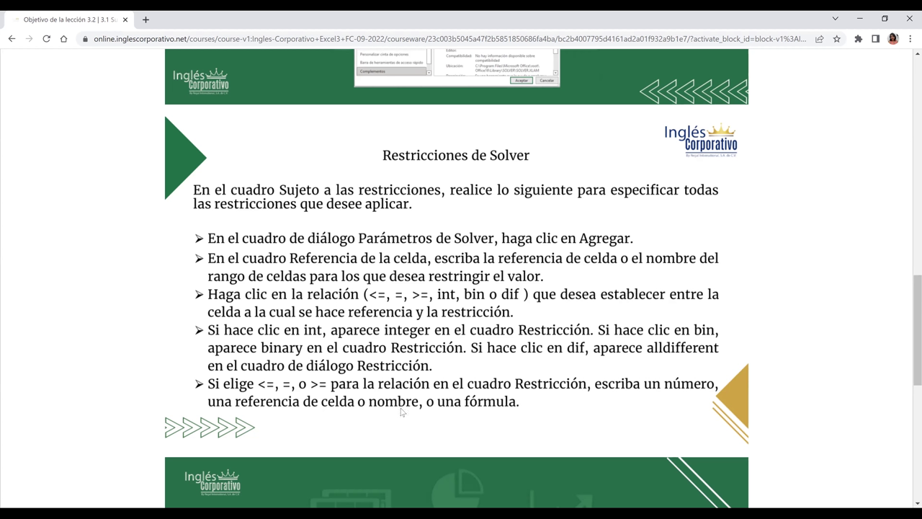
Read the slides on Solver restrictions and variable cells, and go on to the lesson page "Como utilizar complemento solver".
scroll(464, 401, "down", 3)
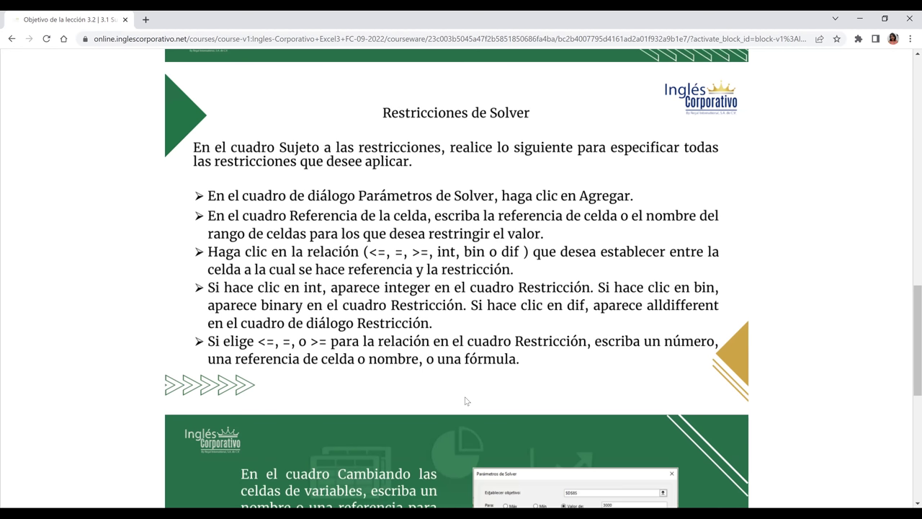
scroll(466, 401, "down", 1)
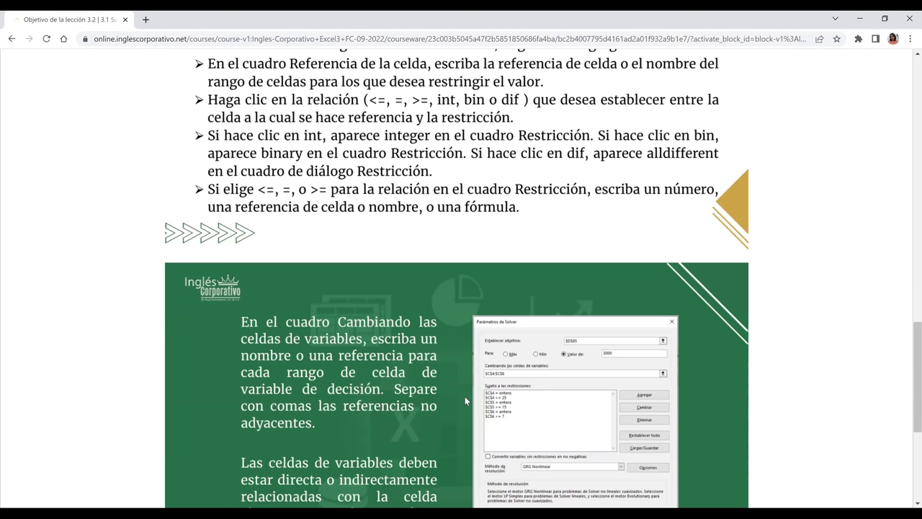
scroll(323, 126, "down", 2)
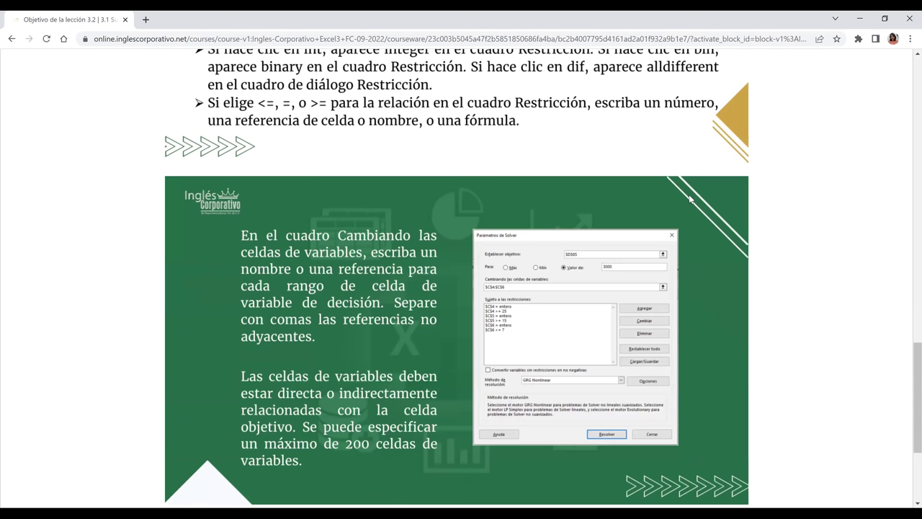
scroll(367, 161, "down", 2)
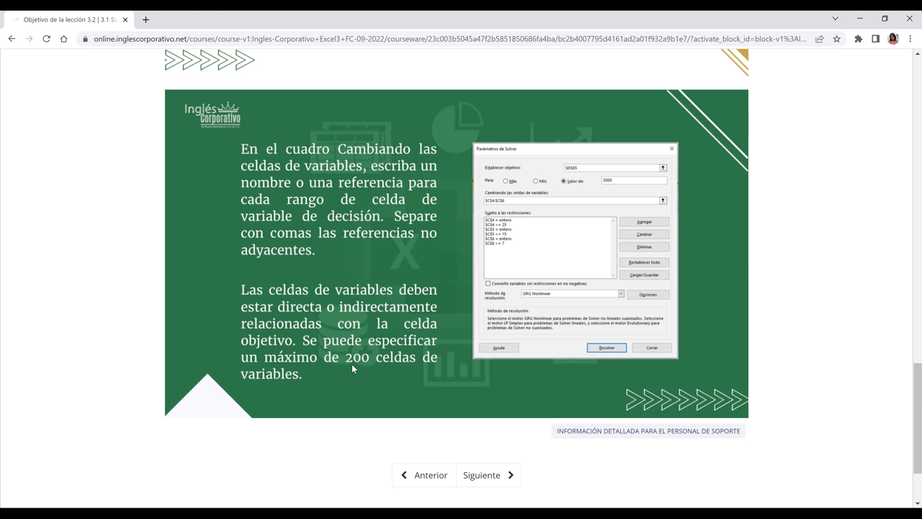
left_click(500, 481)
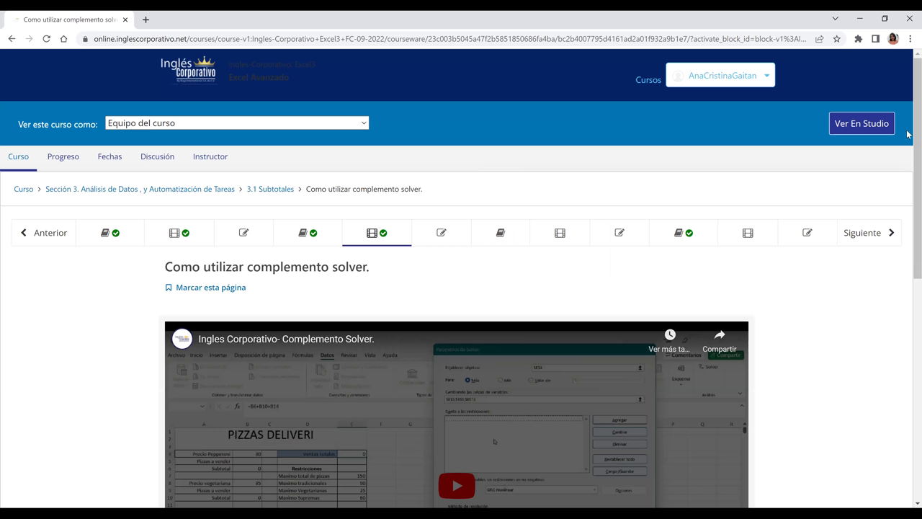
scroll(907, 209, "down", 2)
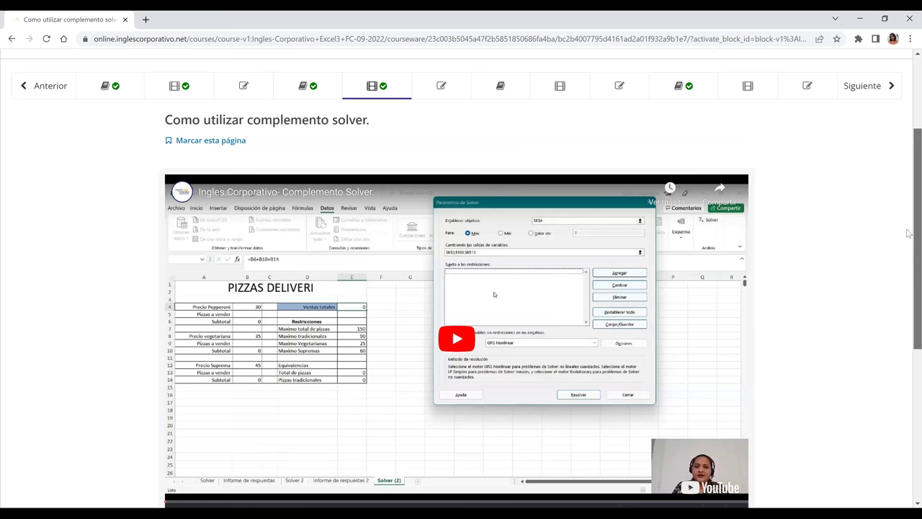
scroll(380, 244, "down", 1)
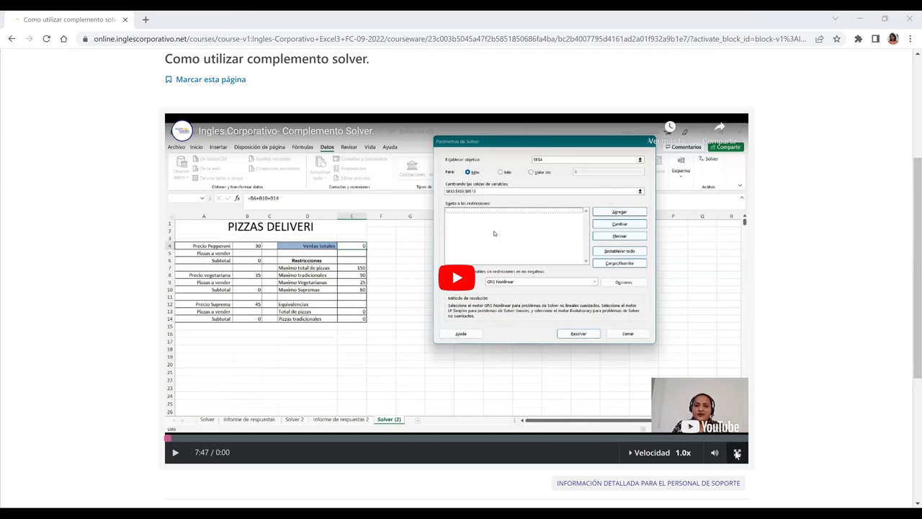
Play the "Complemento Solver" lesson video in full screen from the beginning.
key("f")
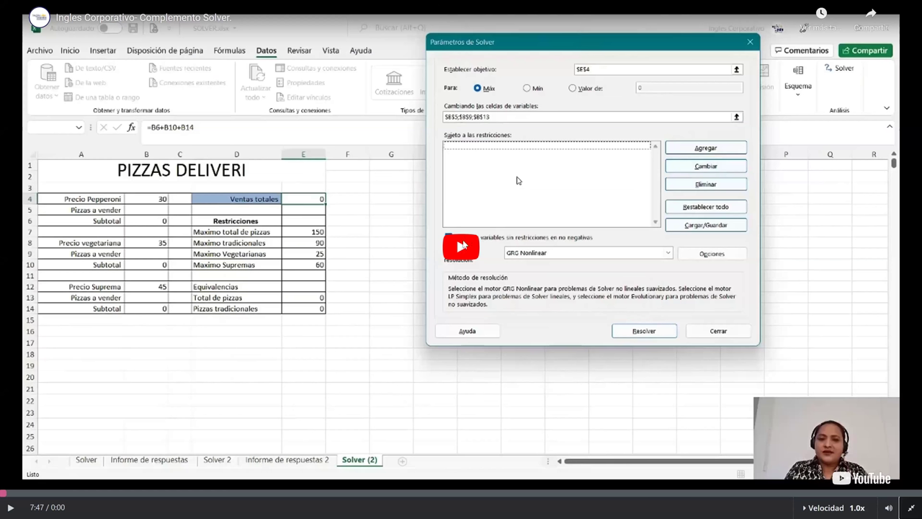
left_click(463, 245)
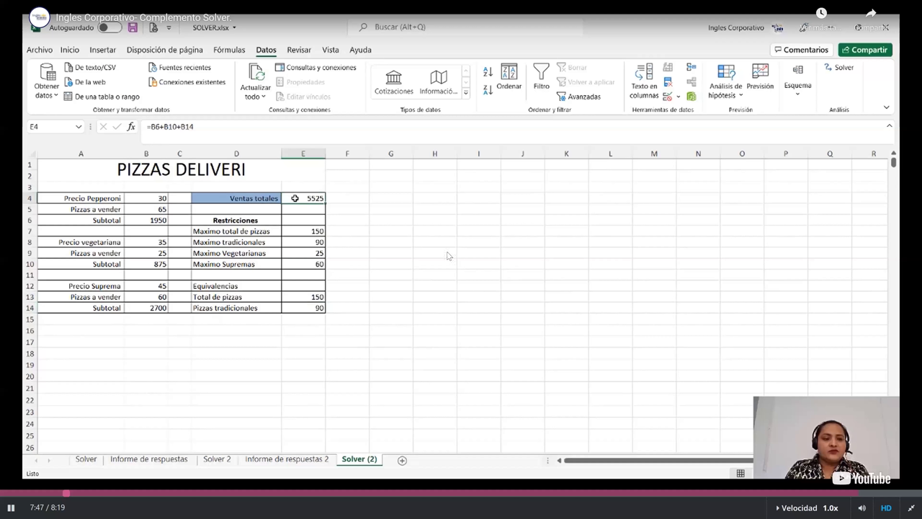
left_click(2, 497)
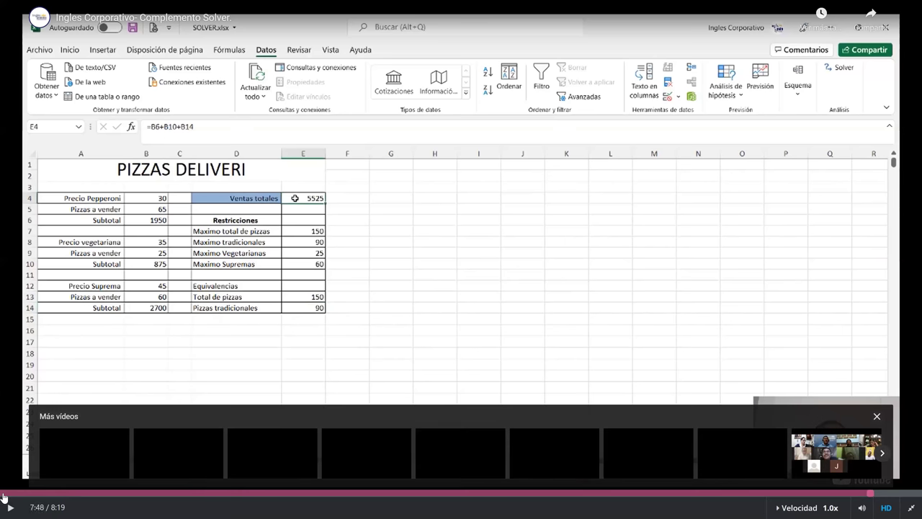
left_click(3, 494)
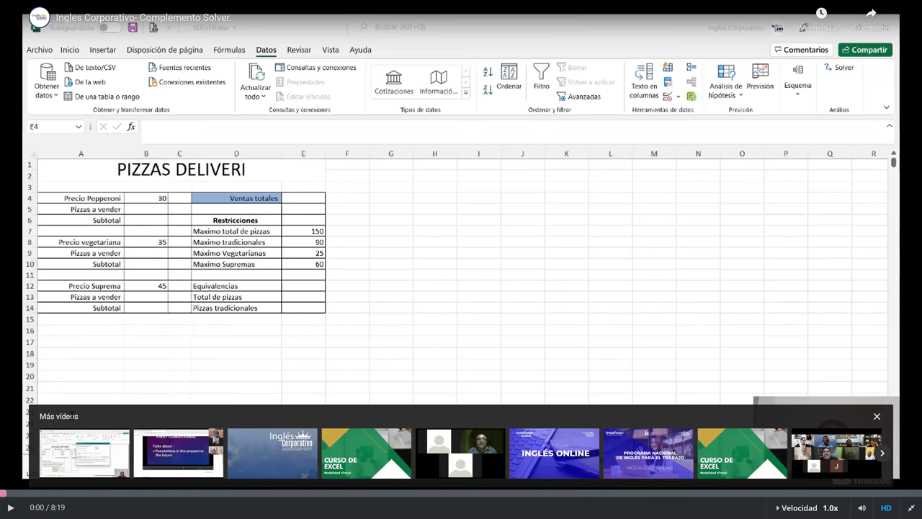
left_click(11, 509)
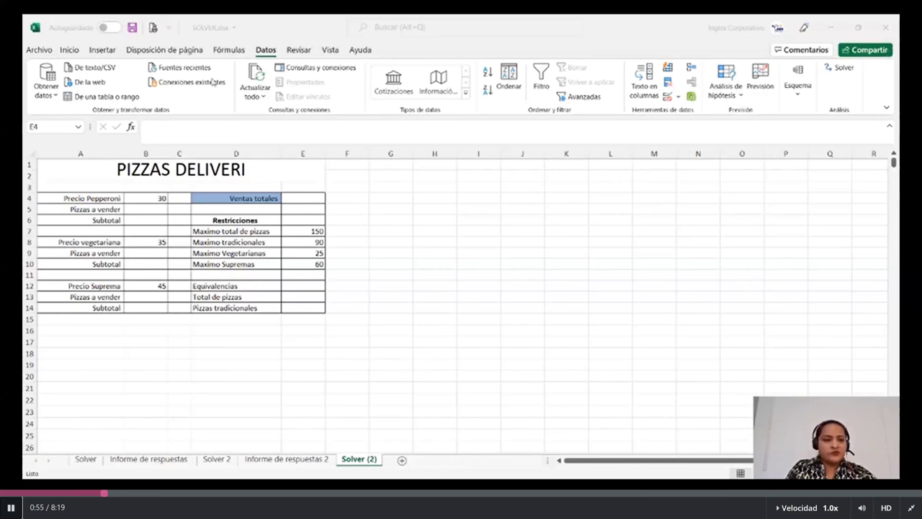
Open the add-ins page (Complementos) of the Excel options.
left_click(40, 50)
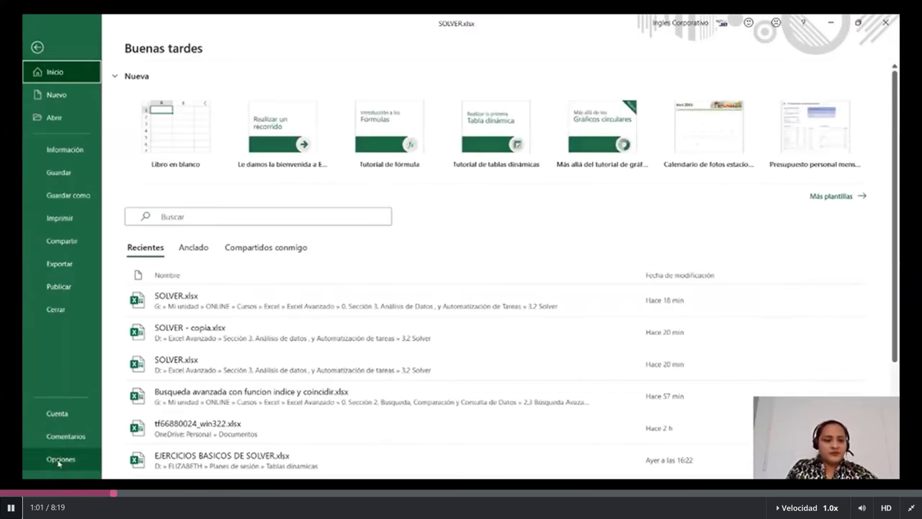
key("Escape")
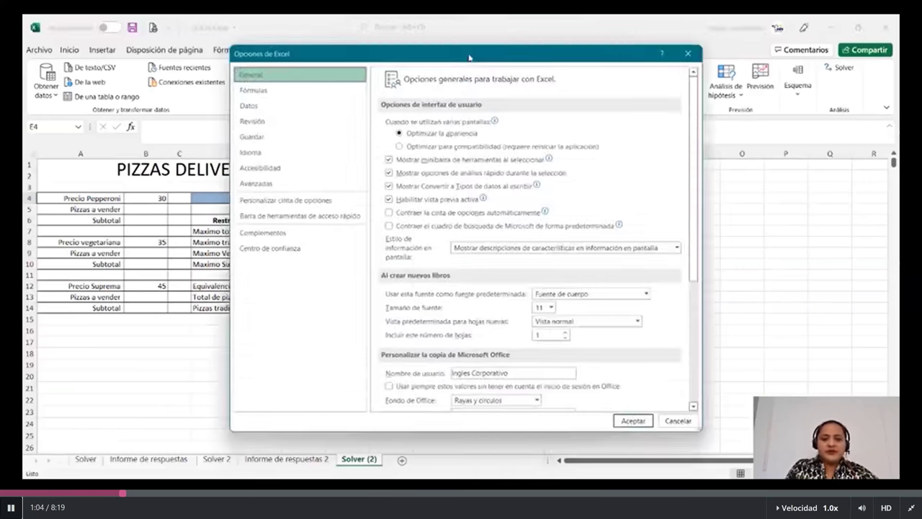
left_click_drag(469, 57, 477, 43)
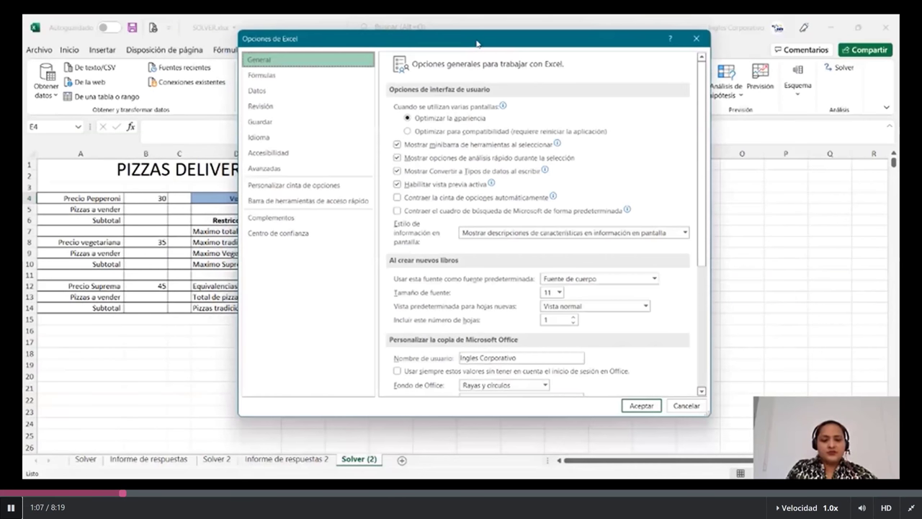
left_click(265, 220)
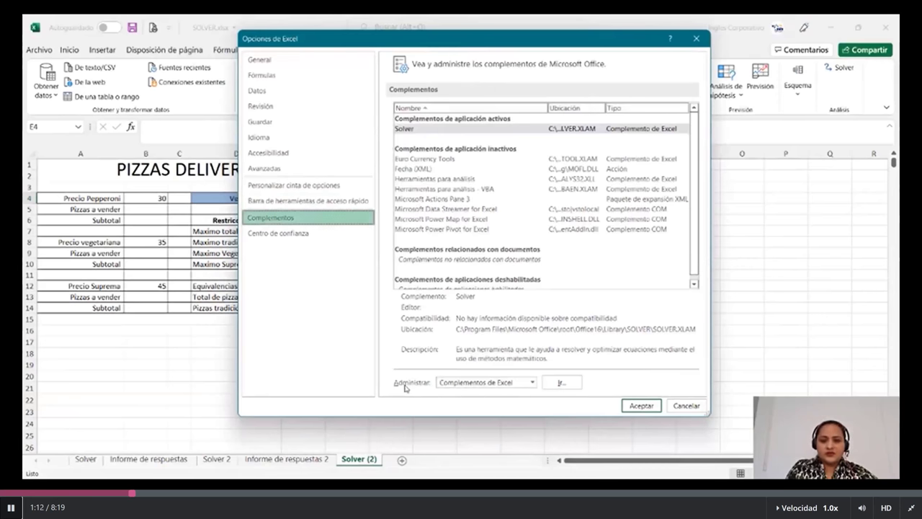
Manage the Complementos de Excel, mark Herramientas para análisis - VBA among the available add-ins, and accept the selection.
left_click(533, 383)
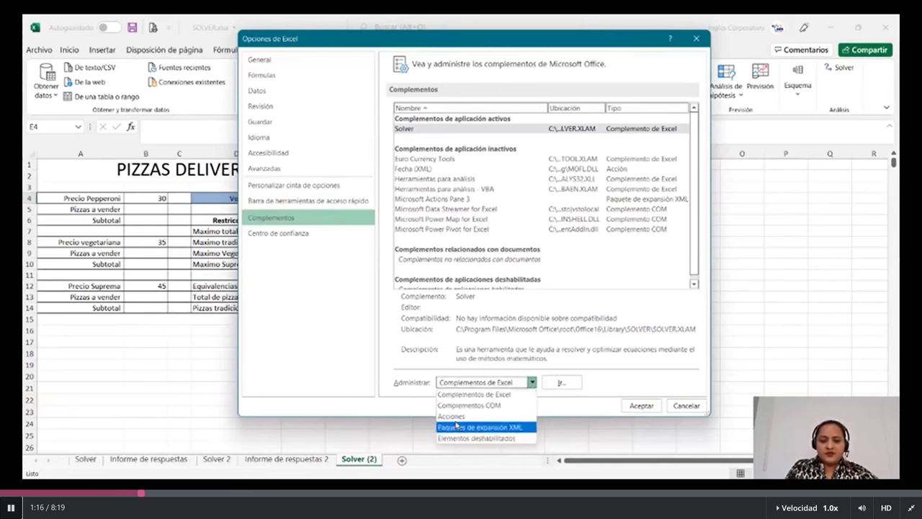
left_click(456, 395)
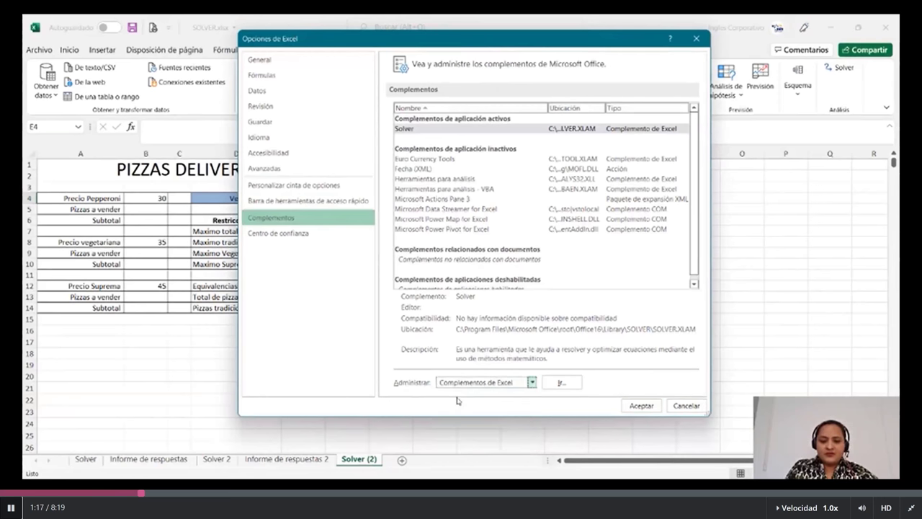
left_click(562, 384)
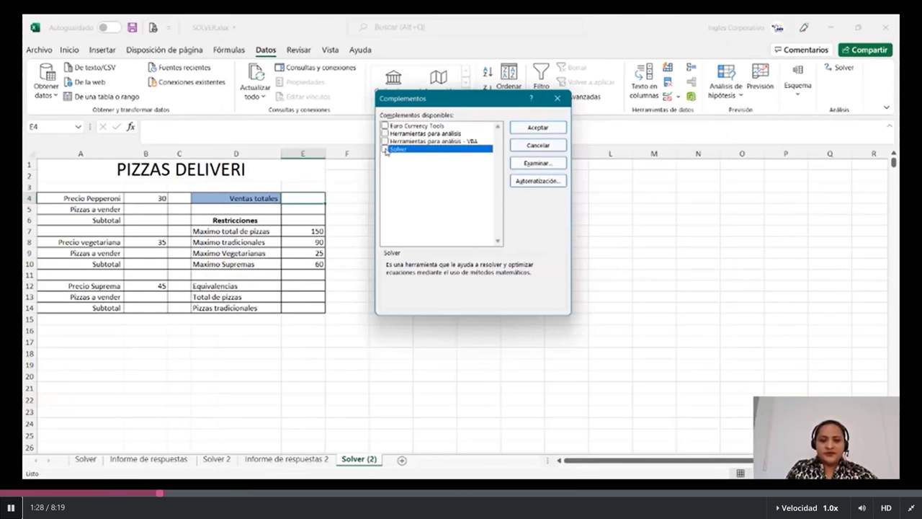
left_click(385, 142)
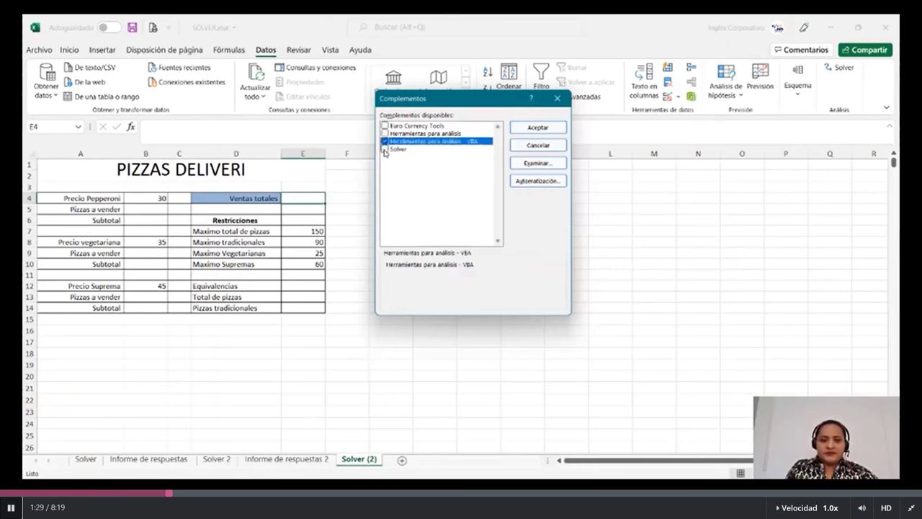
left_click(538, 128)
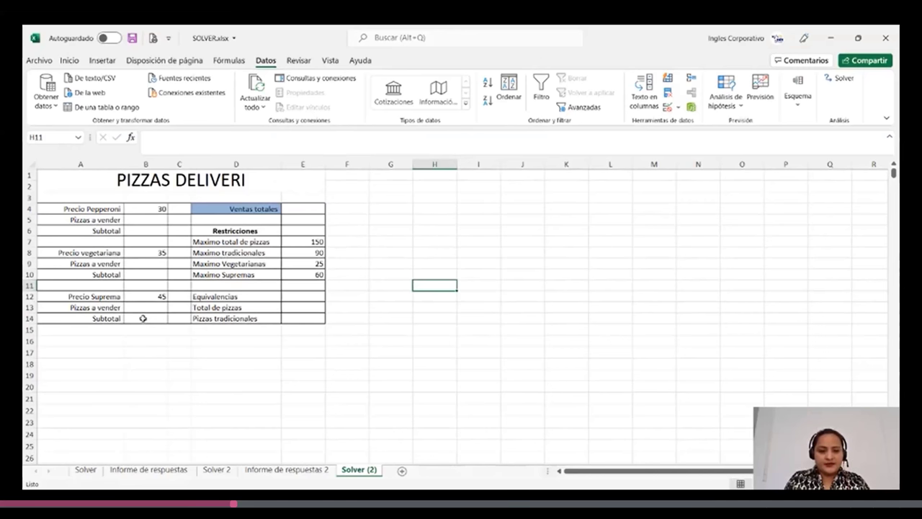
left_click(302, 209)
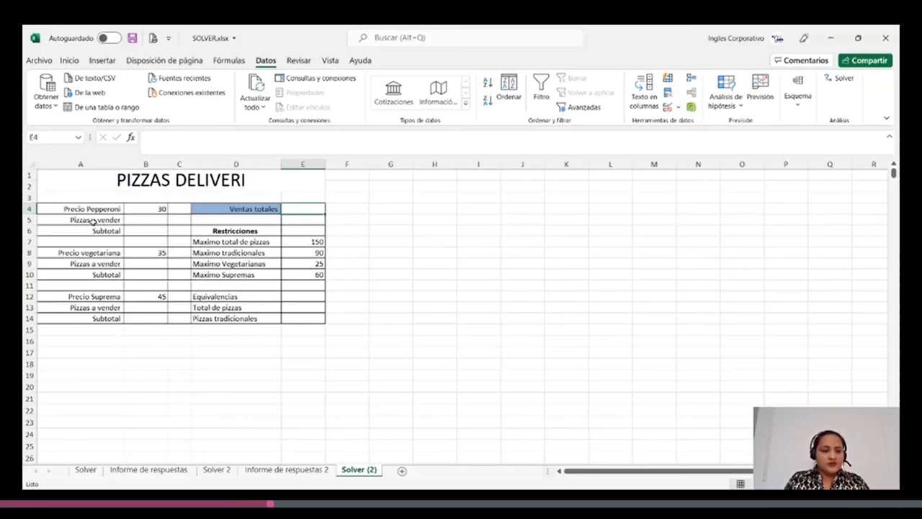
left_click(307, 264)
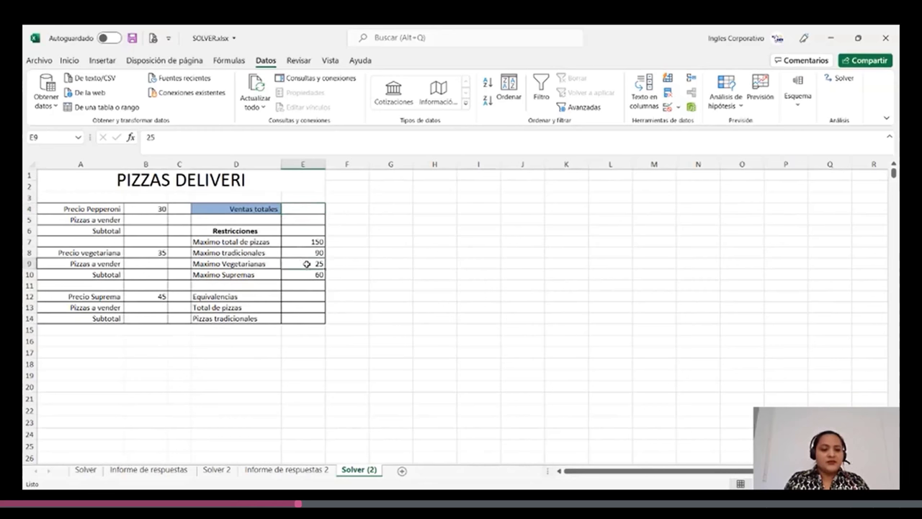
left_click(302, 276)
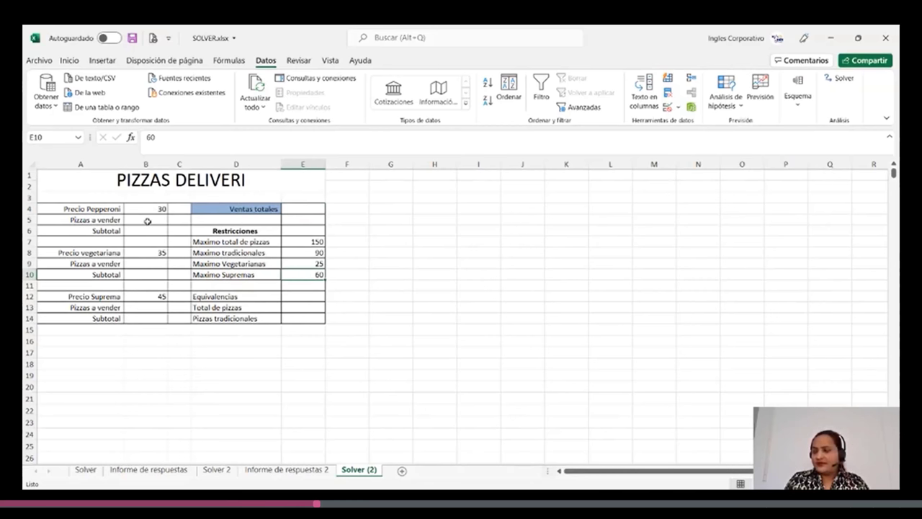
Enter the formula =B6+B10+B14 in cell E4 to add the three pizza subtotals as Ventas totales.
left_click(308, 210)
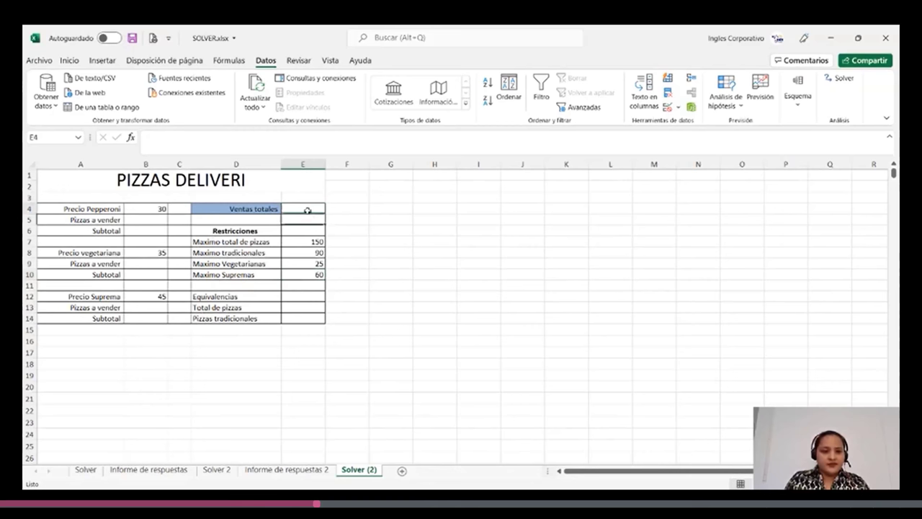
type("=")
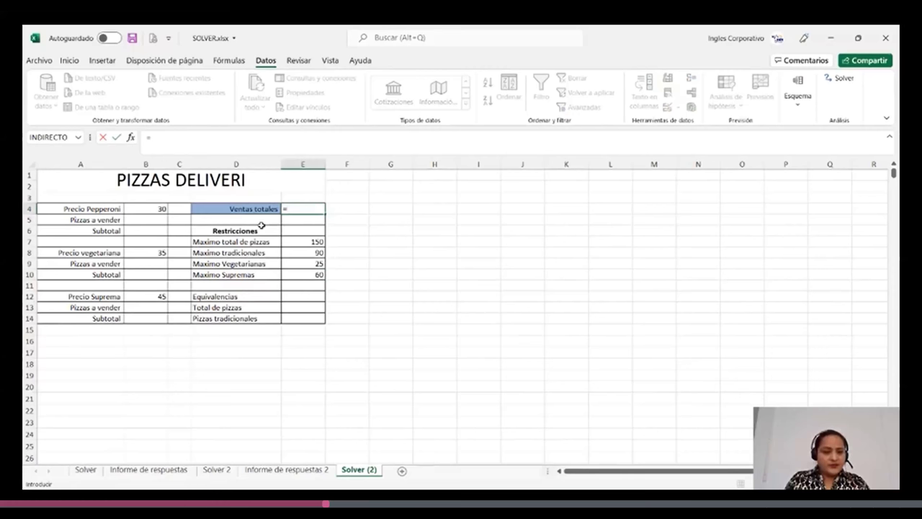
left_click(148, 229)
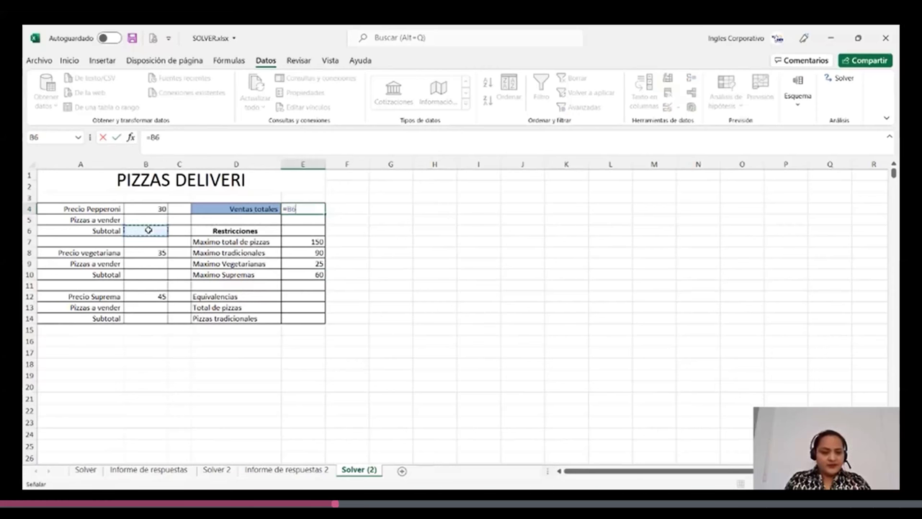
type("+")
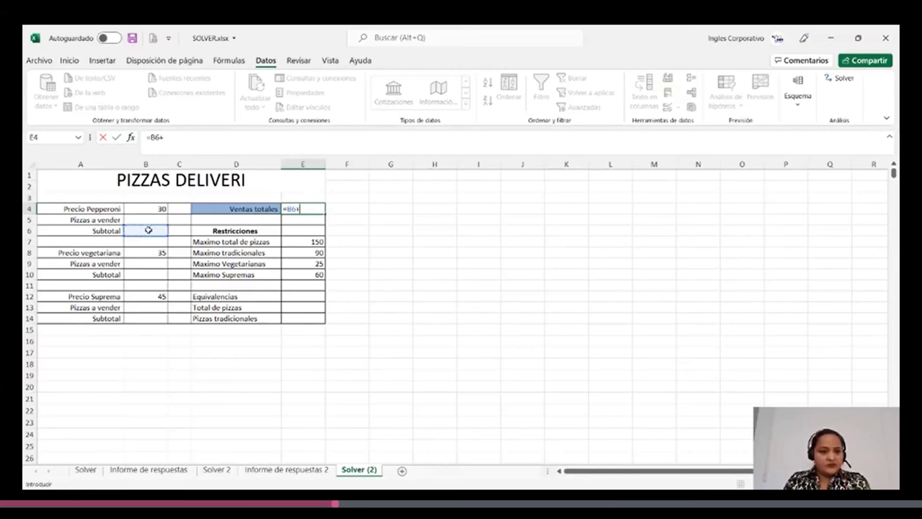
left_click(144, 274)
type("+")
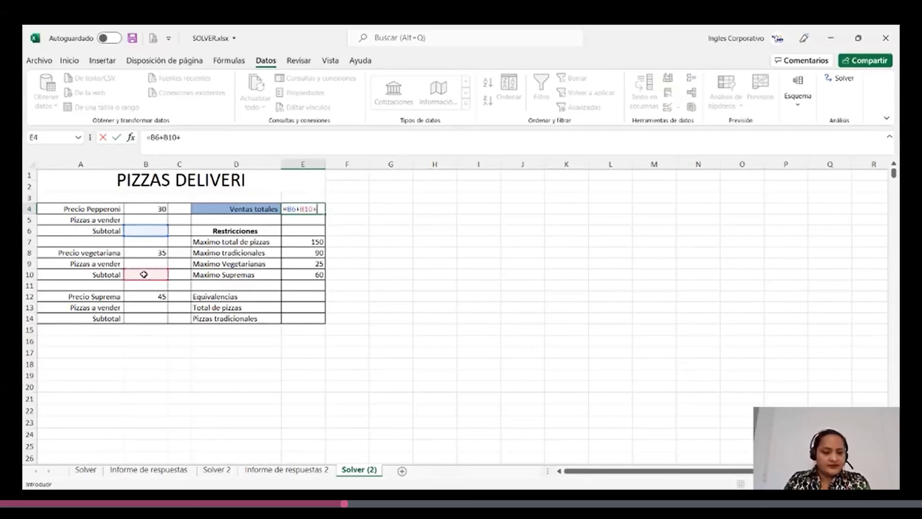
left_click(144, 317)
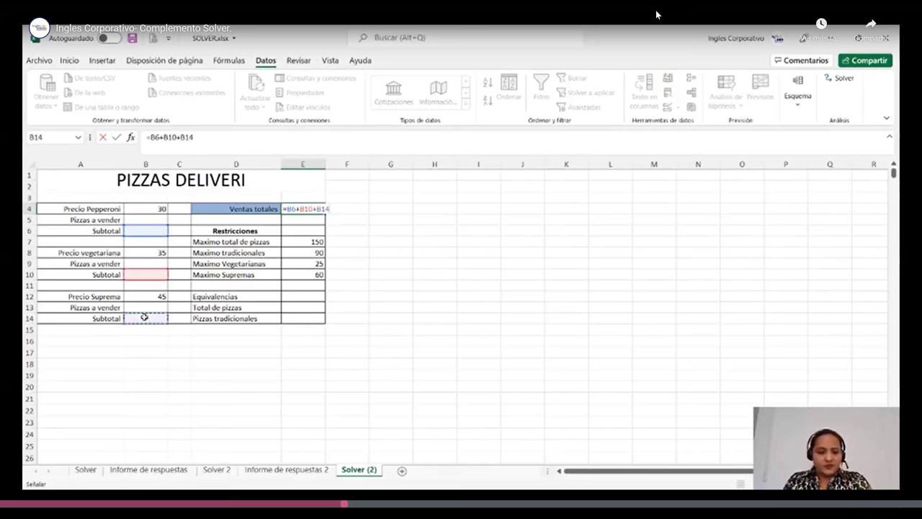
key("Return")
left_click(304, 207)
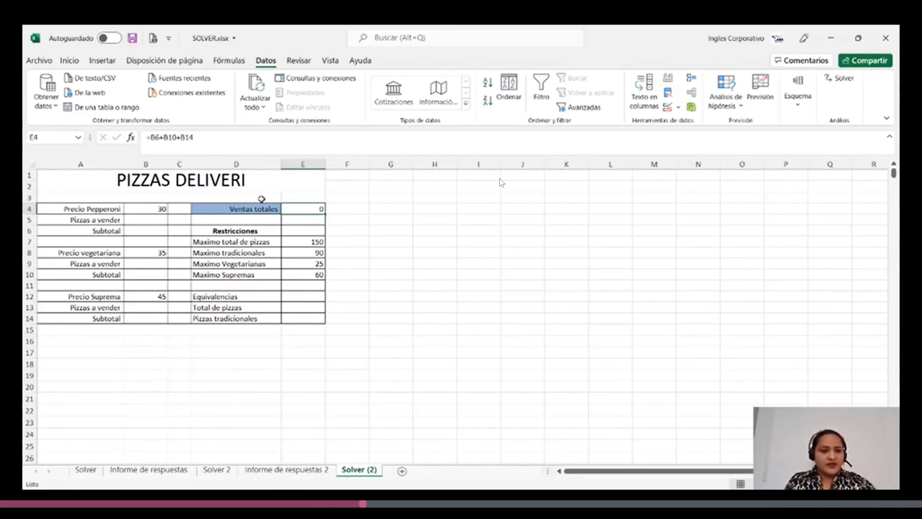
Enter the formula =B4*B5 in cell B6 as the Pepperoni subtotal.
left_click(145, 222)
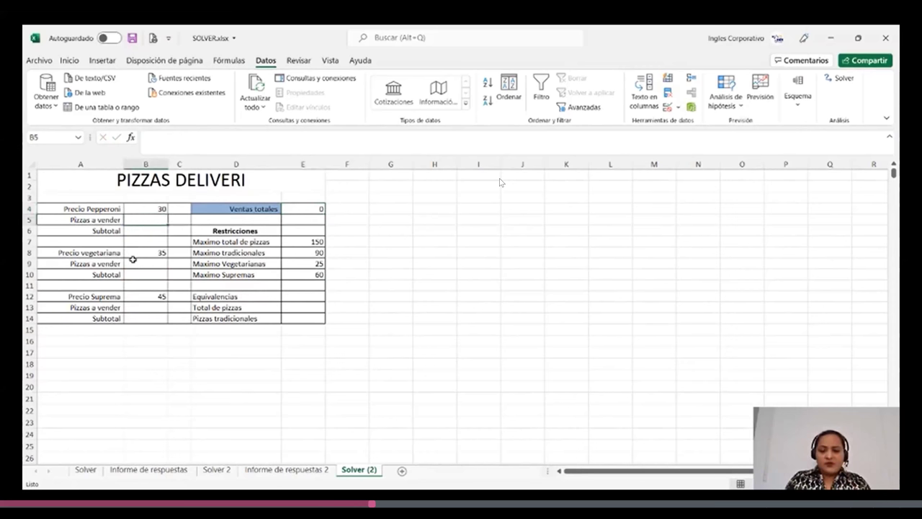
left_click(143, 227)
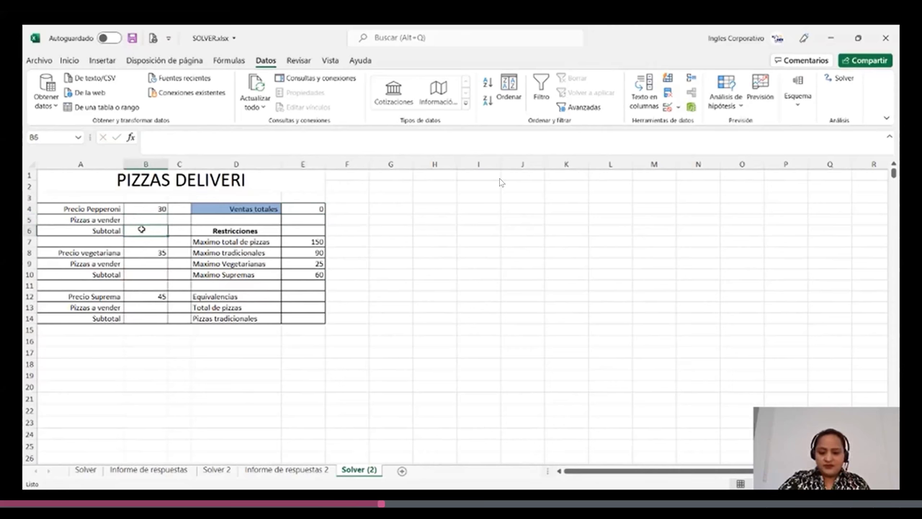
type("=")
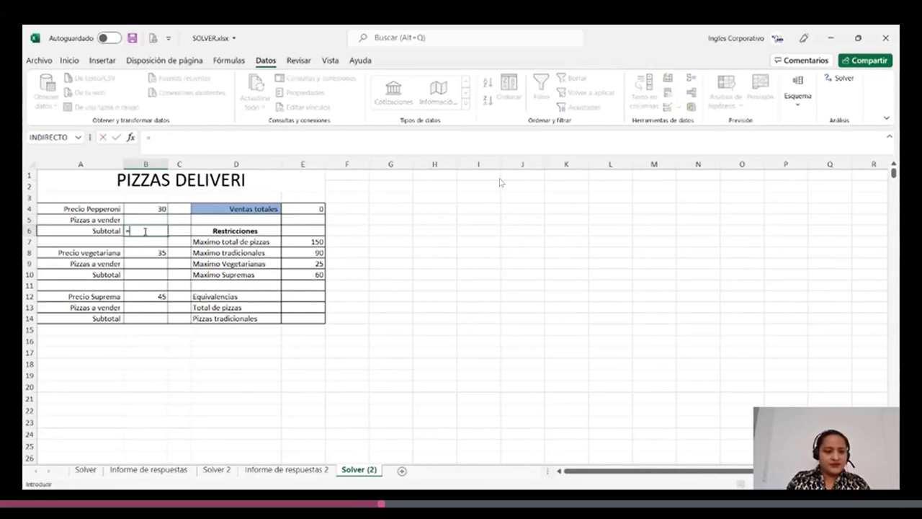
left_click(149, 209)
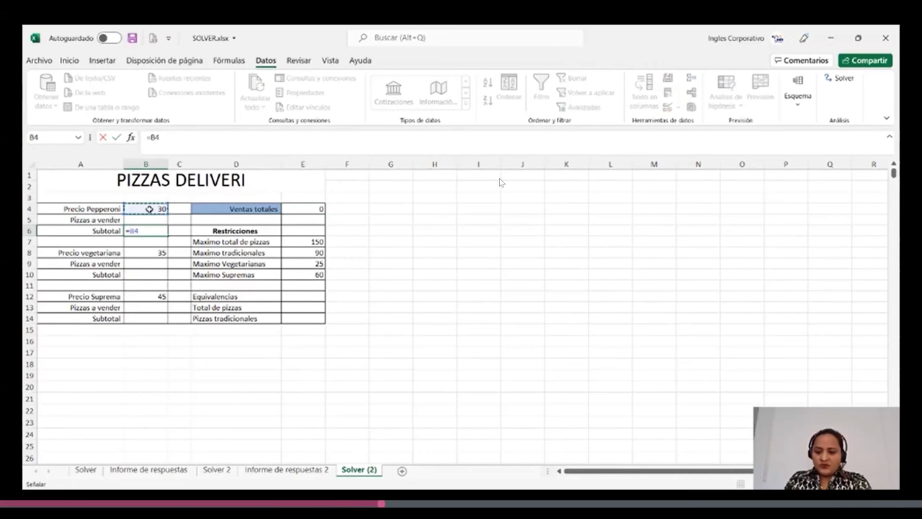
type("*")
left_click(146, 218)
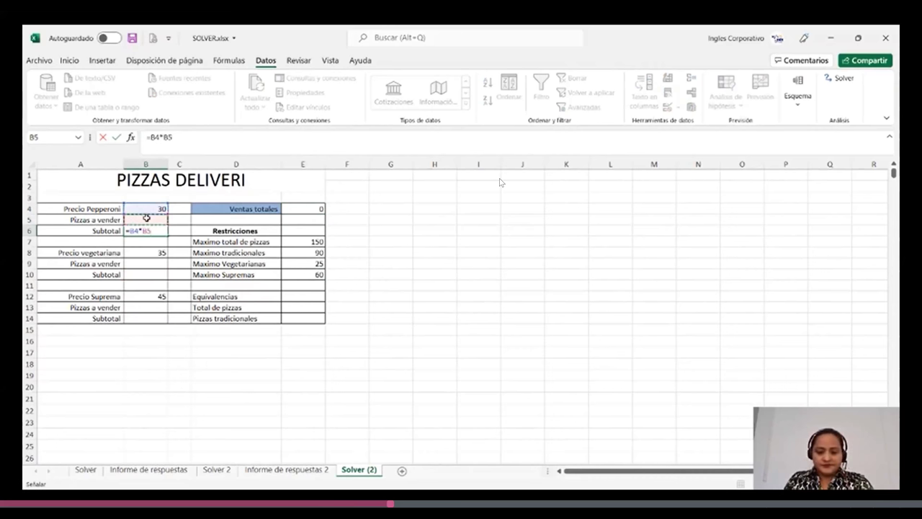
key("Return")
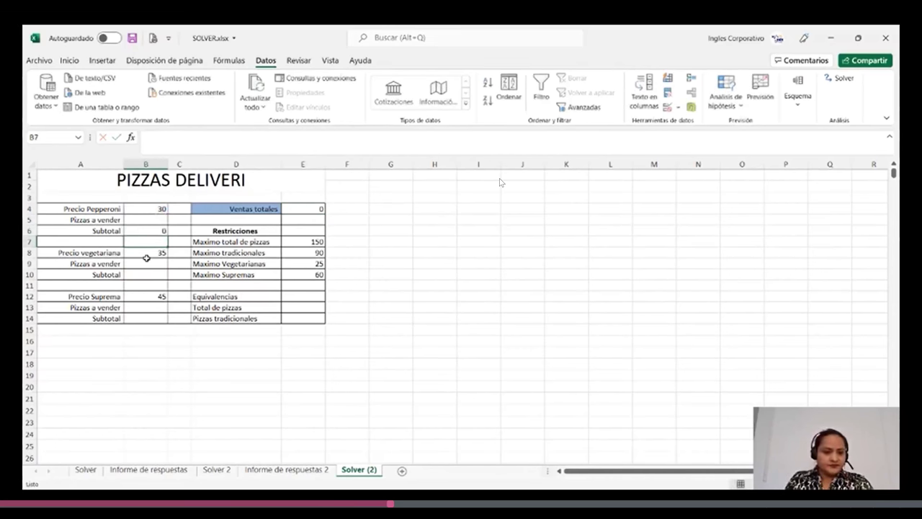
Enter the formula =B8*B9 in cell B10 as the vegetariana subtotal.
left_click(143, 276)
type("=")
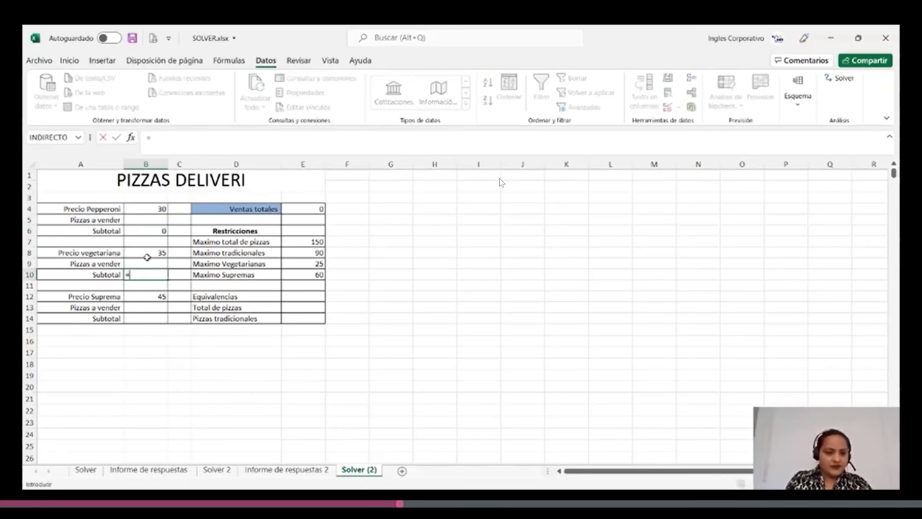
left_click(147, 254)
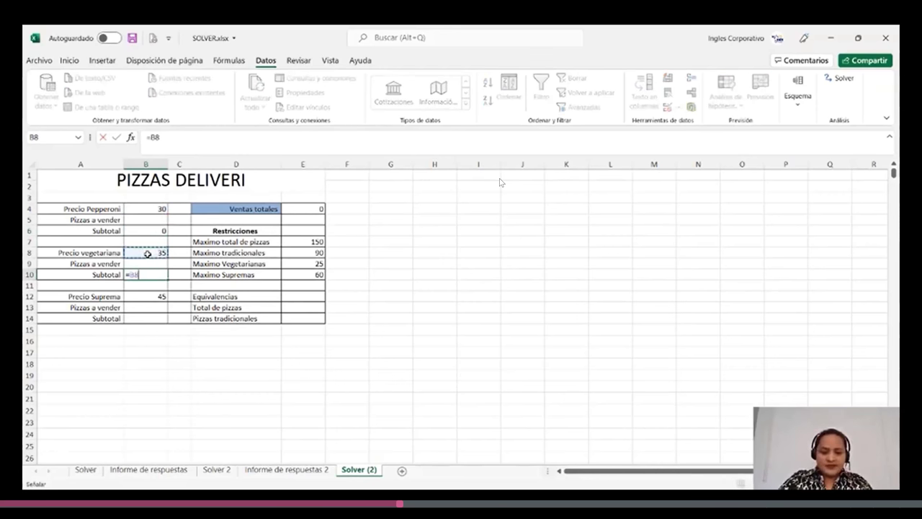
type("*")
left_click(144, 264)
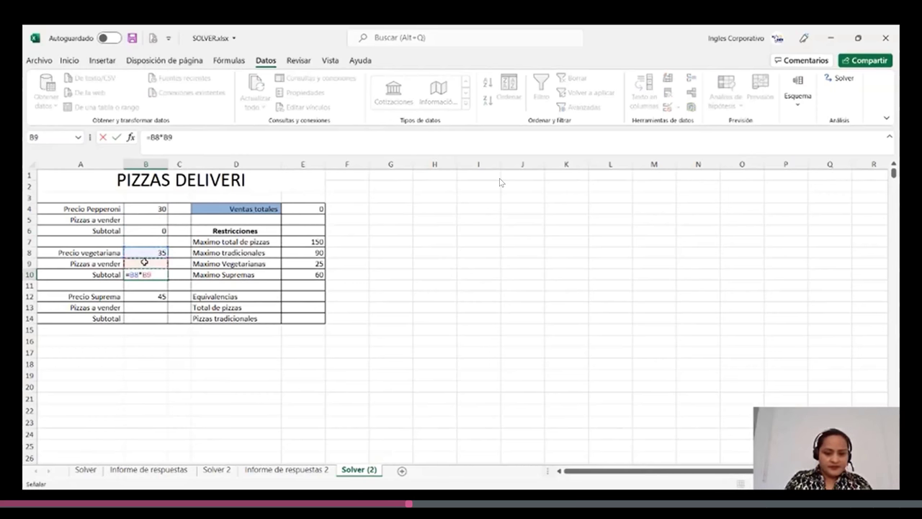
key("Return")
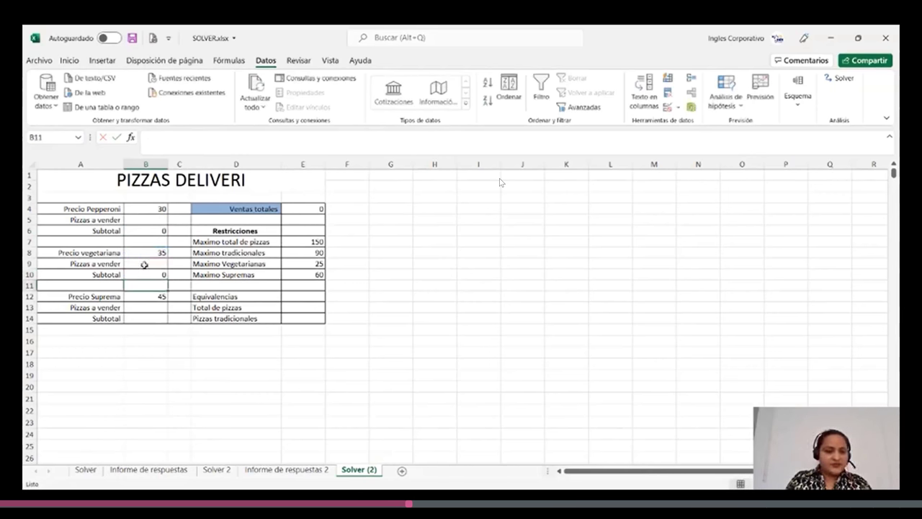
Enter the formula =B12*B13 in cell B14 as the Suprema subtotal.
left_click(141, 319)
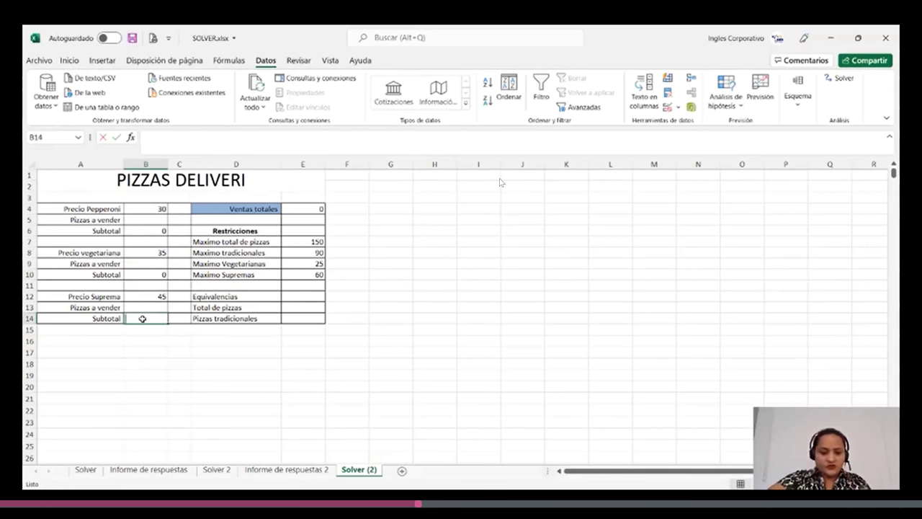
type("=")
left_click(154, 296)
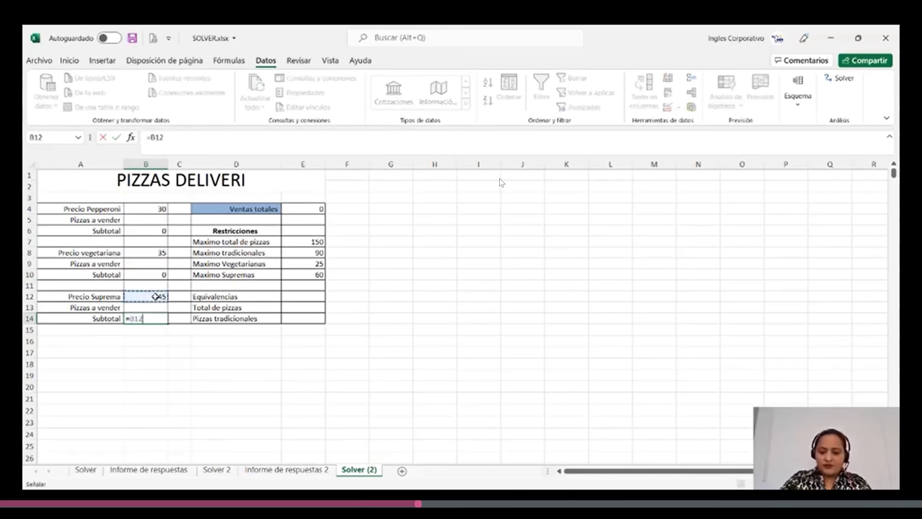
type("*")
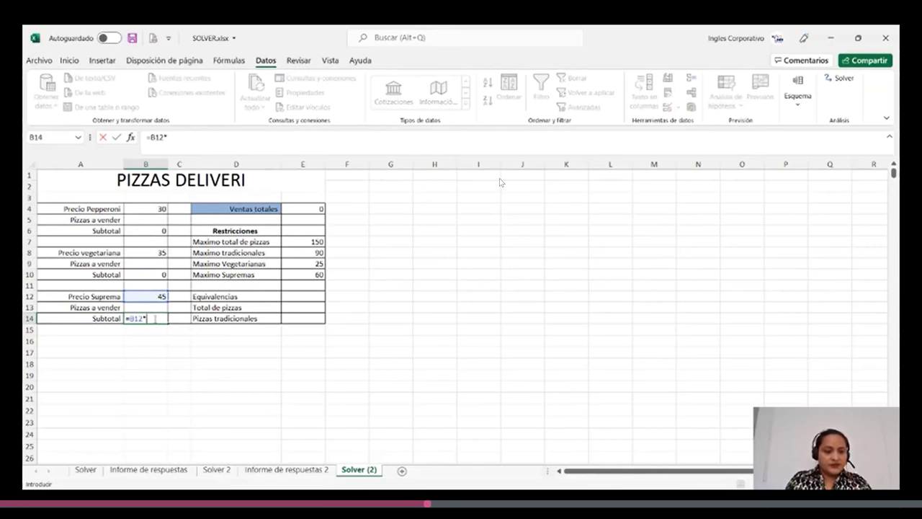
left_click(153, 305)
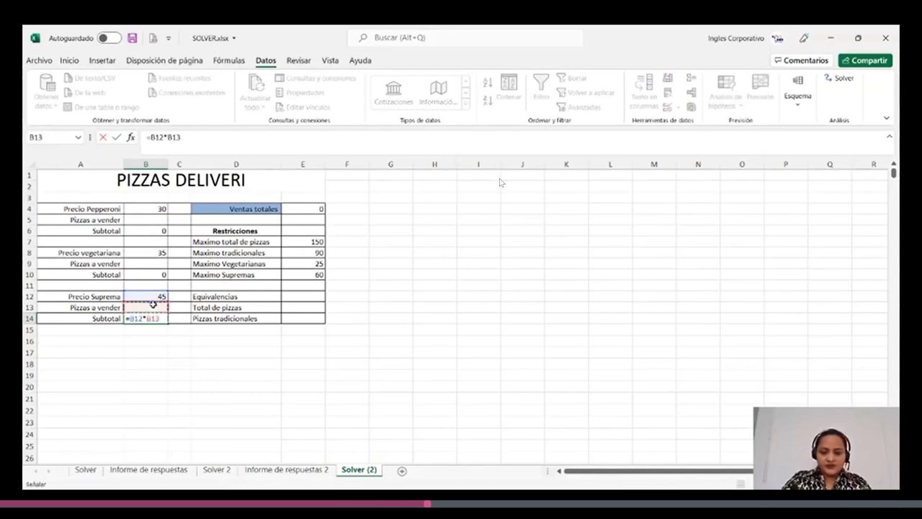
key("Return")
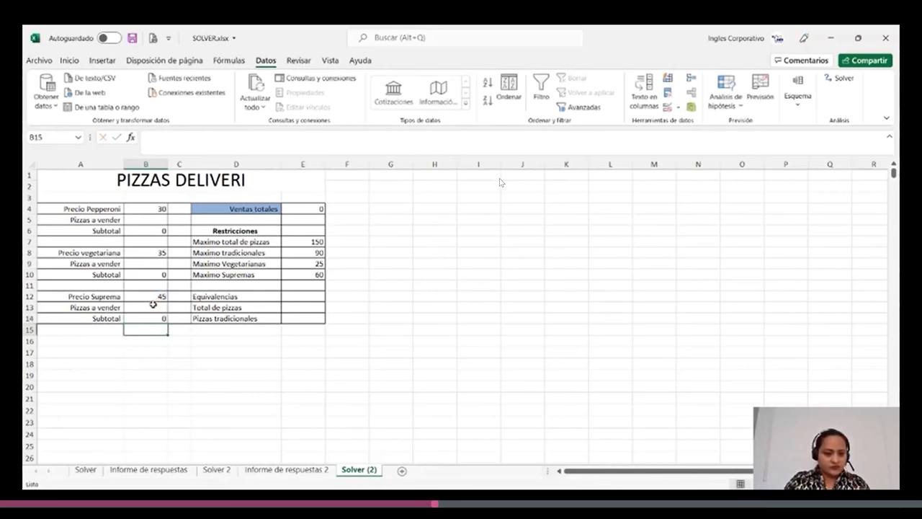
Enter the formula =B5+B9+B13 in cell E13 to add all pizzas to sell as Total de pizzas.
left_click(299, 310)
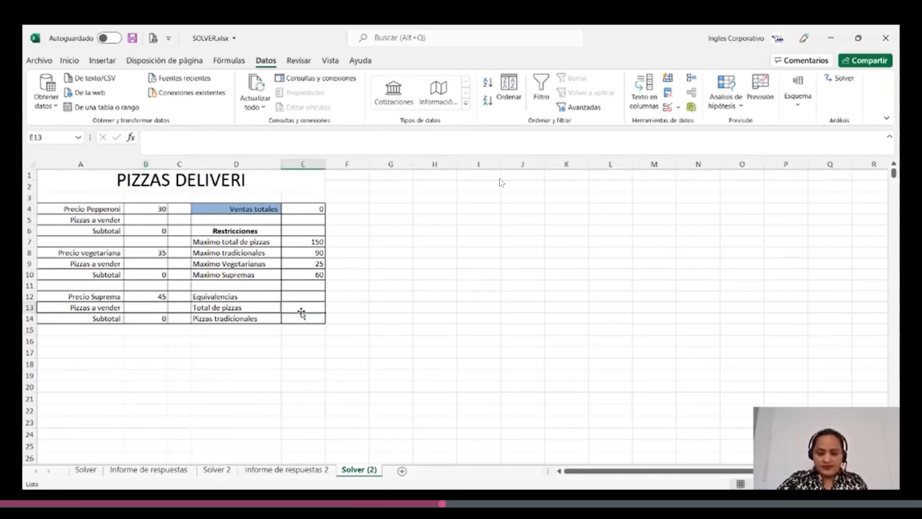
type("=")
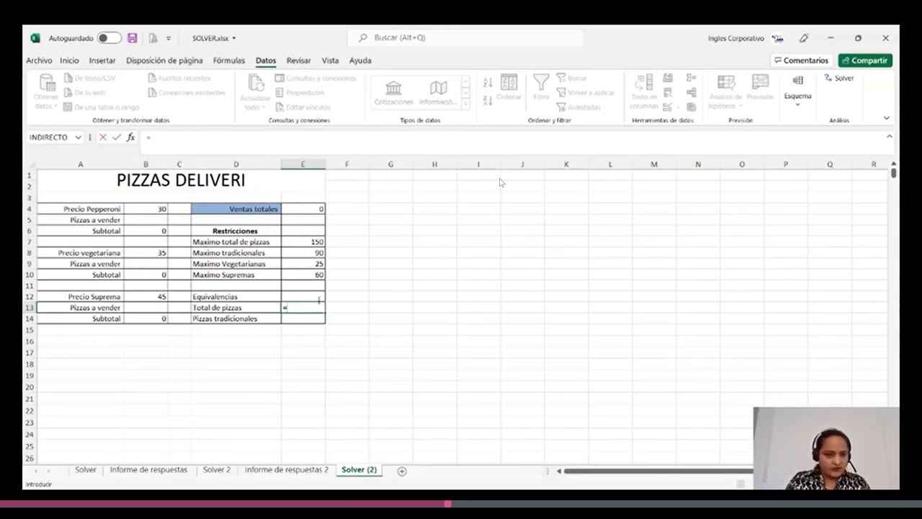
left_click(149, 220)
type("+")
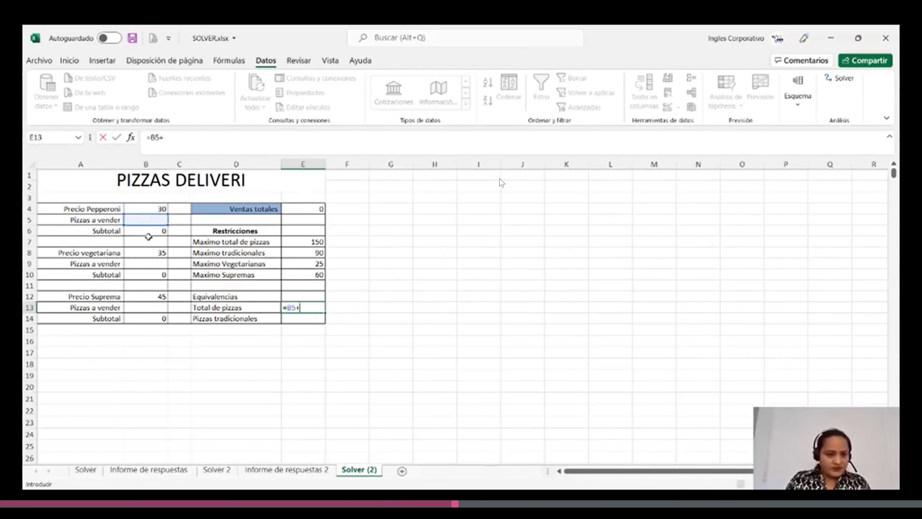
left_click(144, 263)
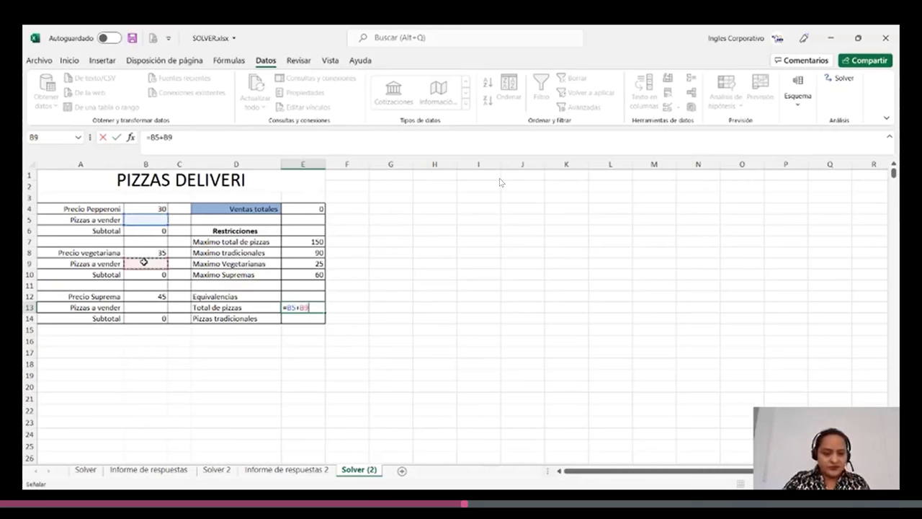
type("+")
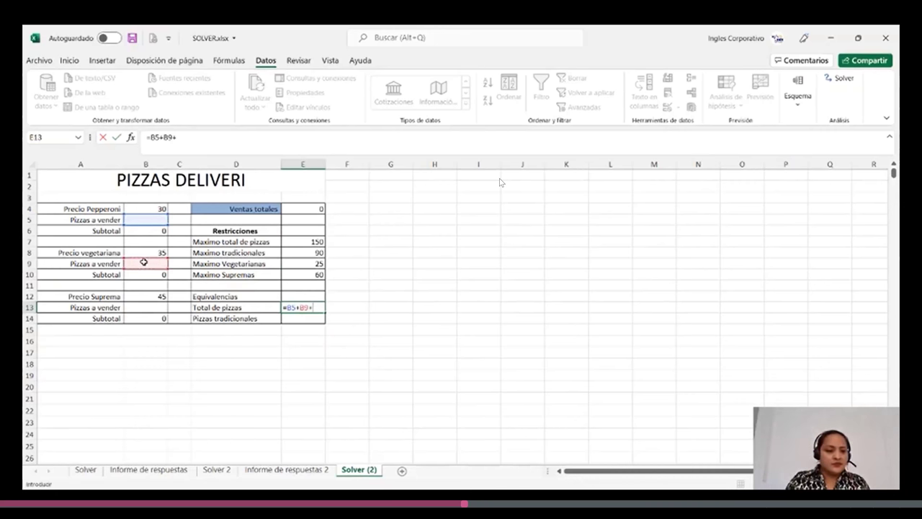
left_click(165, 307)
key("Return")
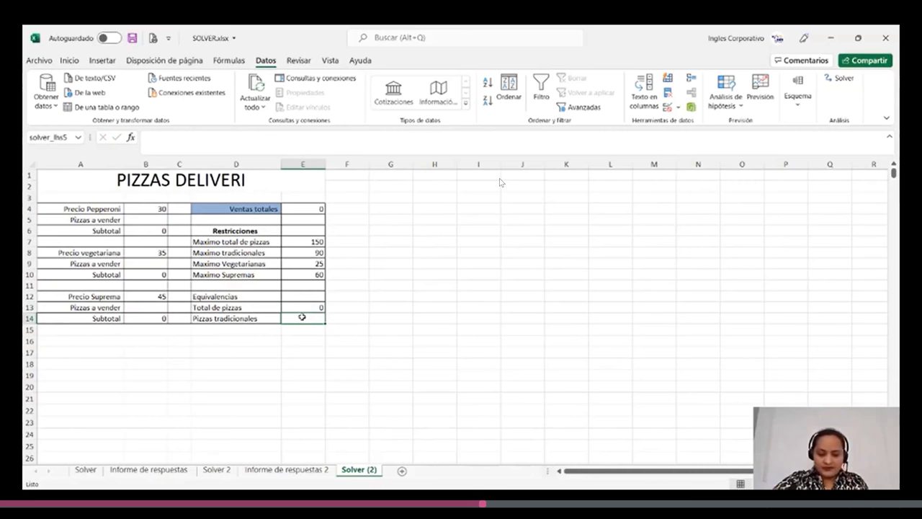
Enter the formula =B5+B9 in cell E14 to add the Pepperoni and vegetariana quantities as Pizzas tradicionales.
type("=")
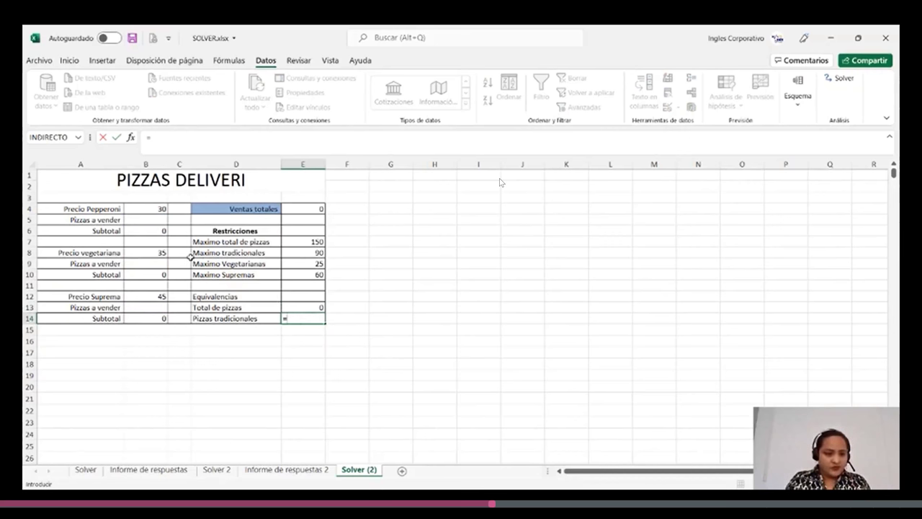
left_click(151, 220)
type("+")
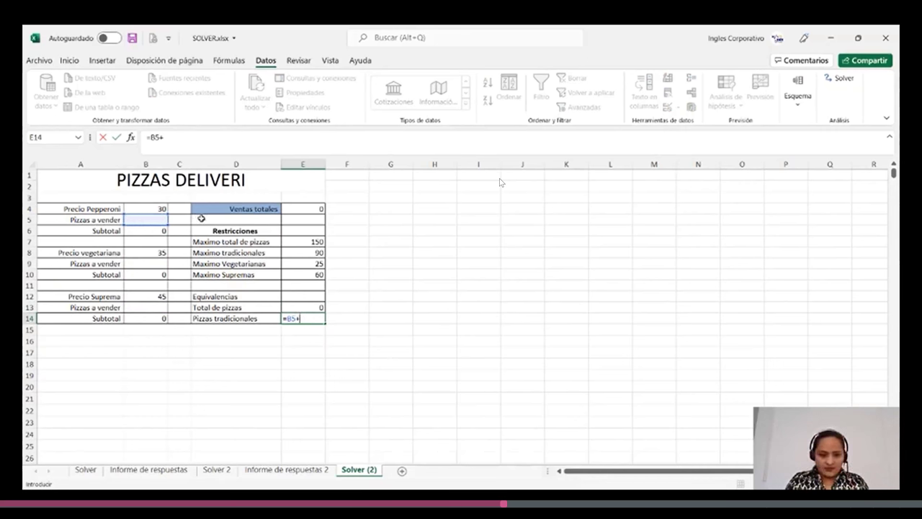
left_click(140, 263)
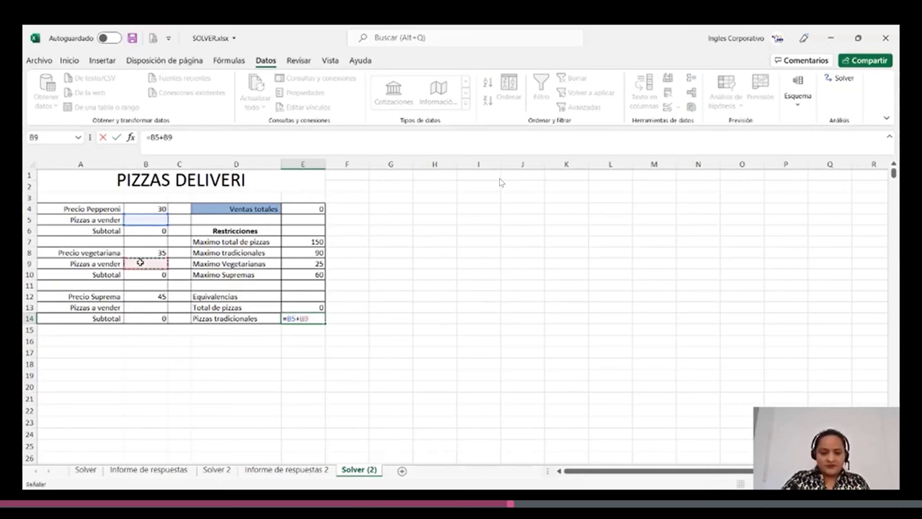
key("Return")
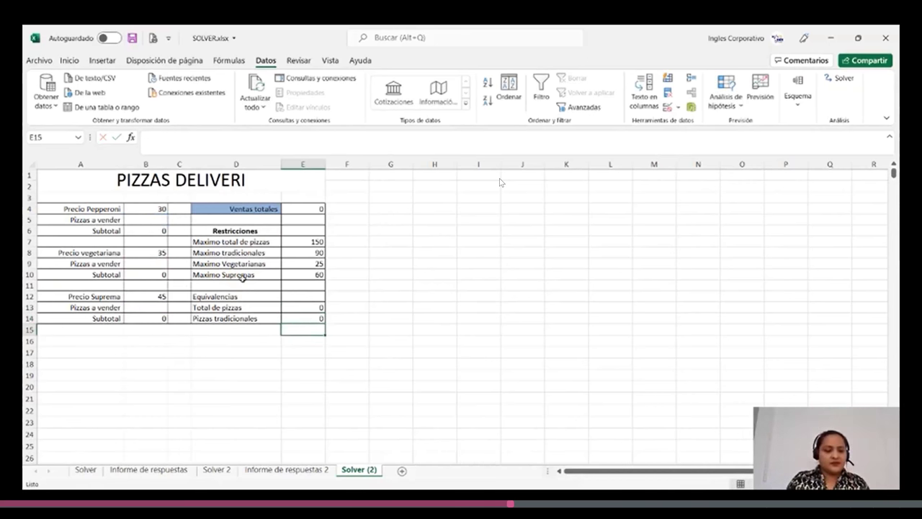
Open the Solver parameters and set the Ventas totales cell $E$4 as the objective.
left_click(310, 209)
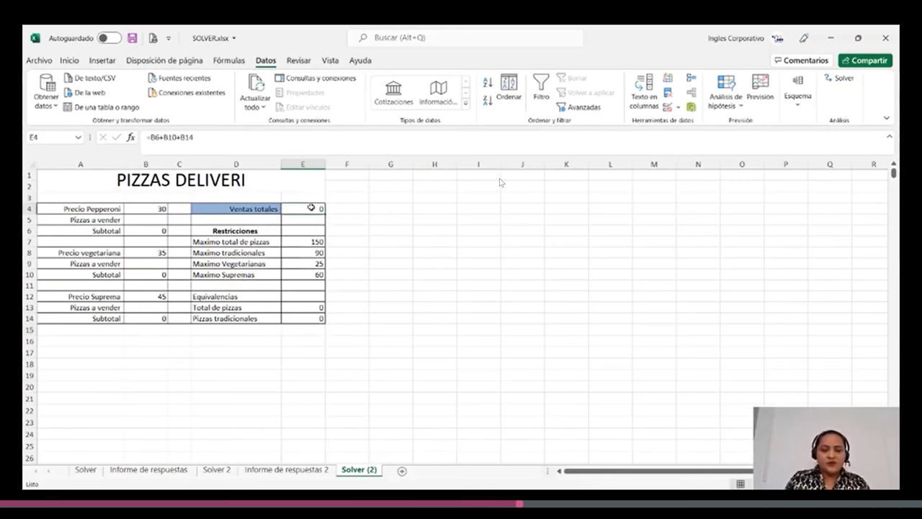
left_click(842, 78)
left_click_drag(531, 67, 673, 55)
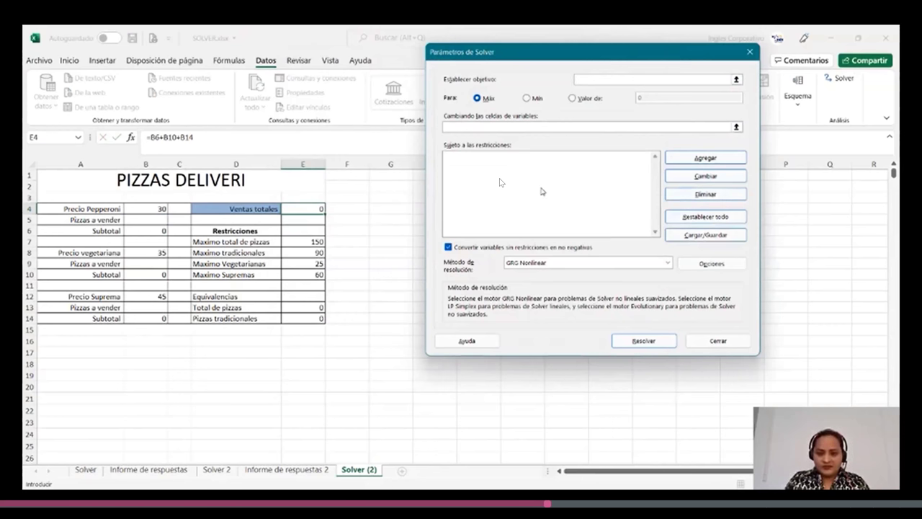
left_click(304, 208)
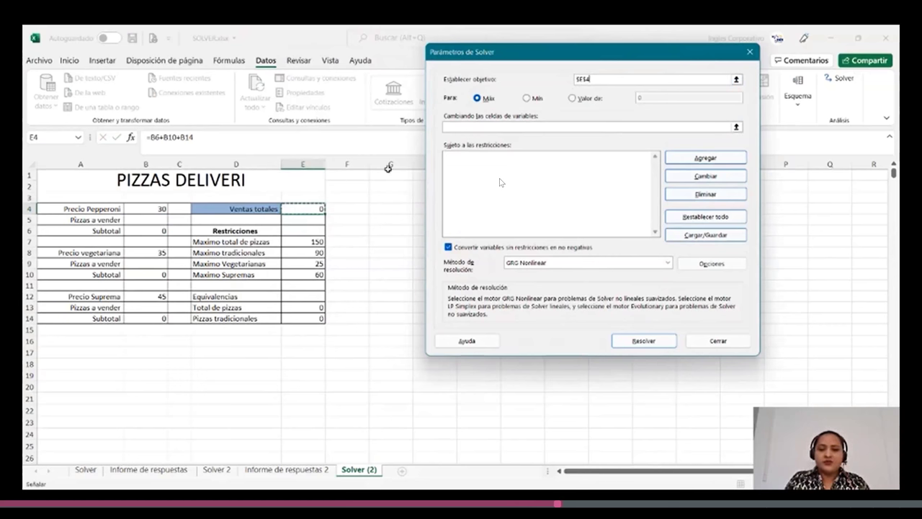
Set the Solver's variable cells to the three Pizzas a vender cells, $B$5;$B$9;$B$13.
left_click(505, 126)
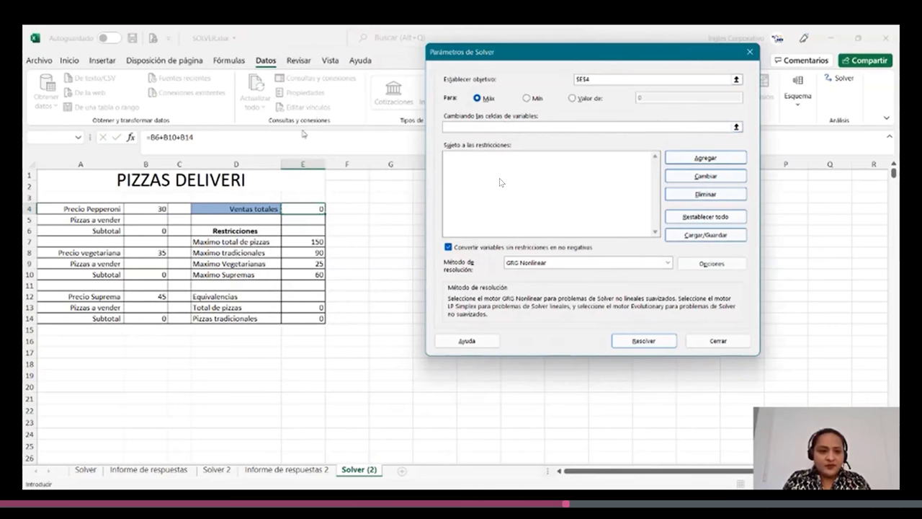
left_click(152, 220)
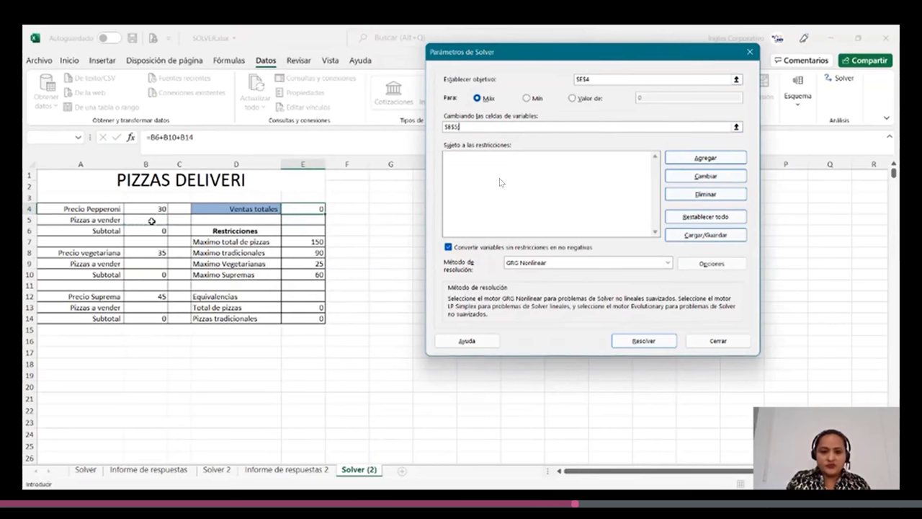
left_click(134, 262, "ctrl")
type(";$B$9;")
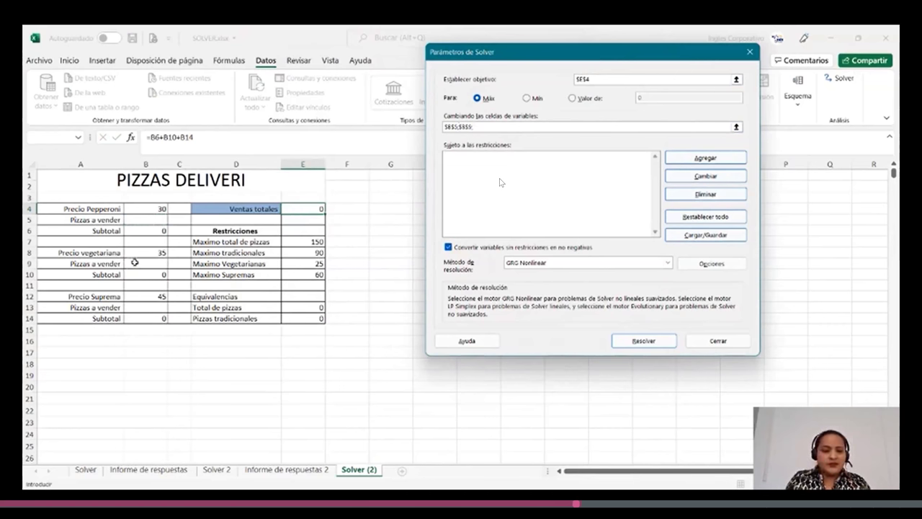
left_click(133, 306)
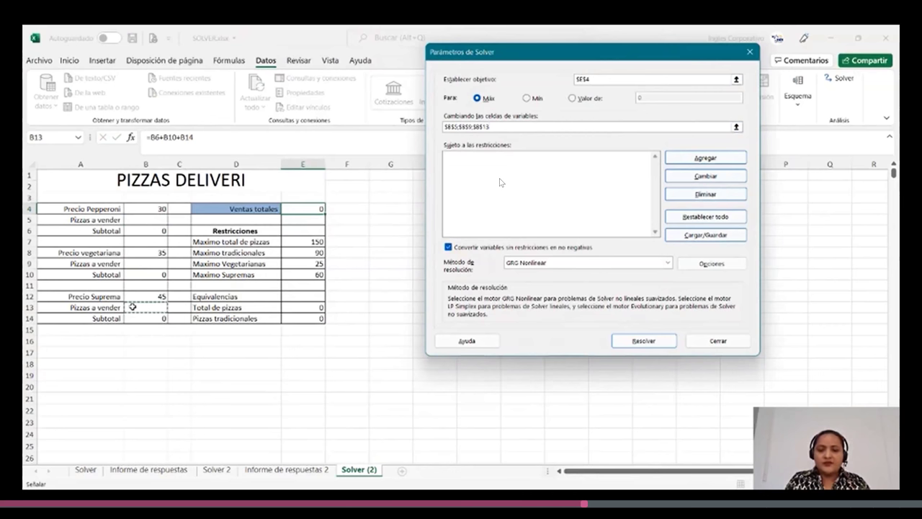
Add a Solver constraint limiting the vegetariana Pizzas a vender, $B$9, to <= Maximo Vegetarianas, $E$9.
left_click(516, 177)
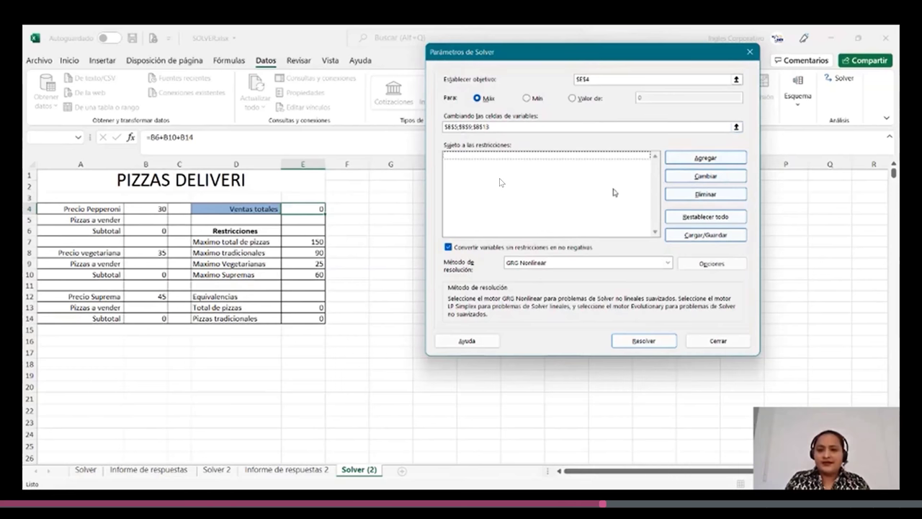
left_click(728, 158)
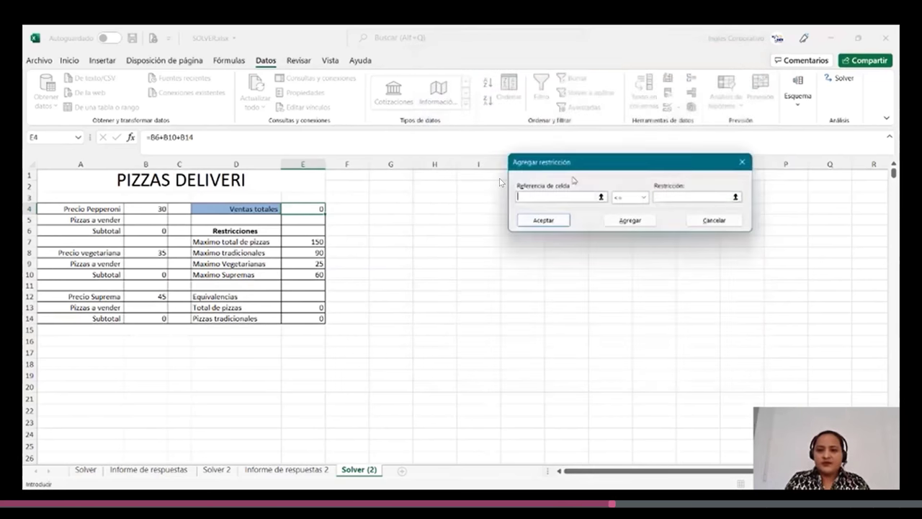
left_click(643, 197)
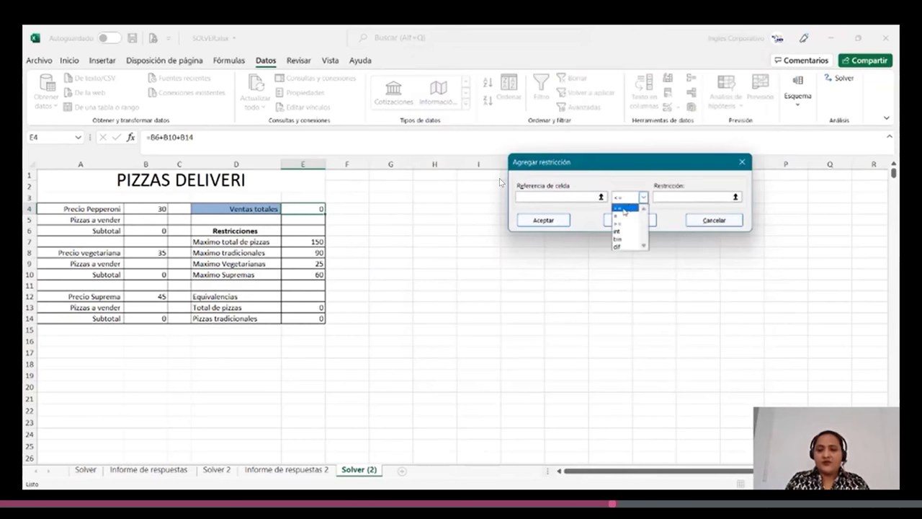
left_click(627, 208)
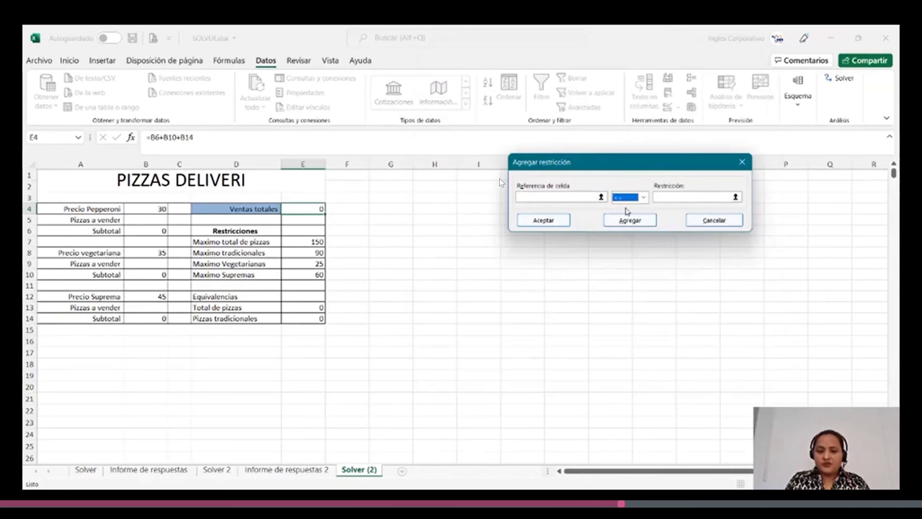
left_click(587, 197)
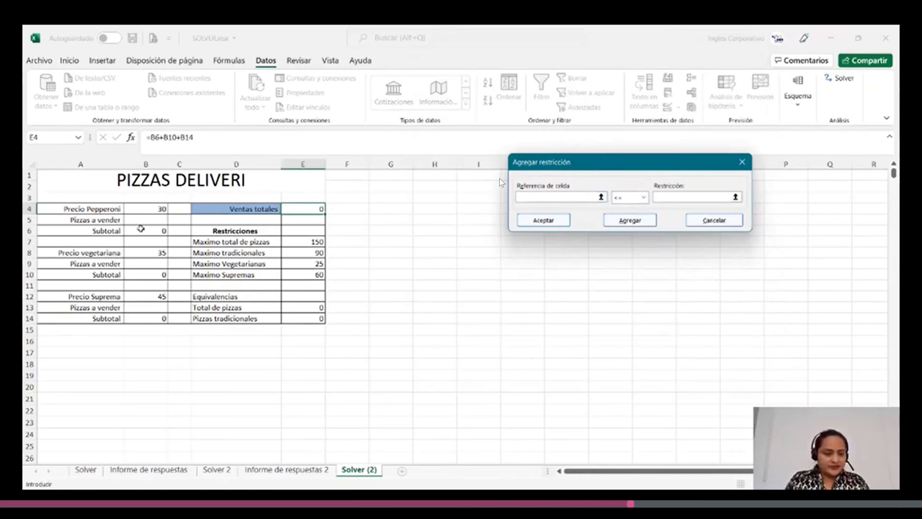
left_click(146, 263)
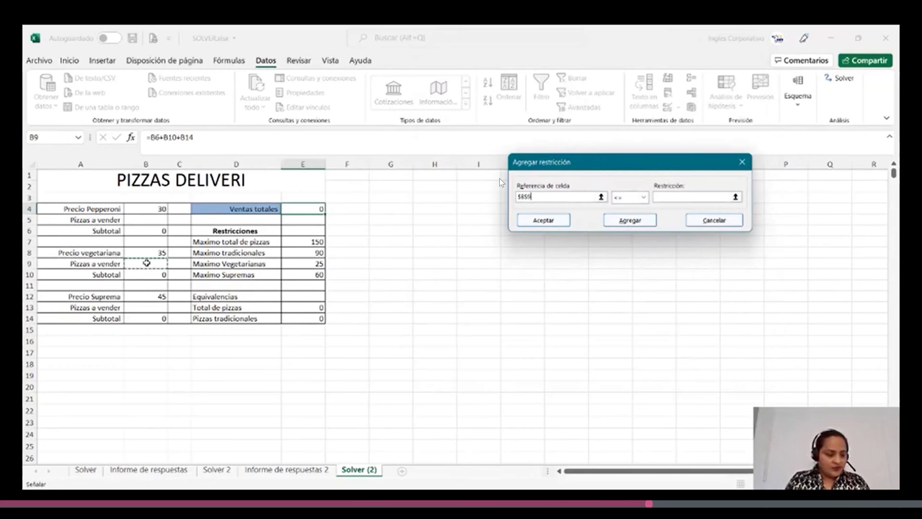
left_click(720, 197)
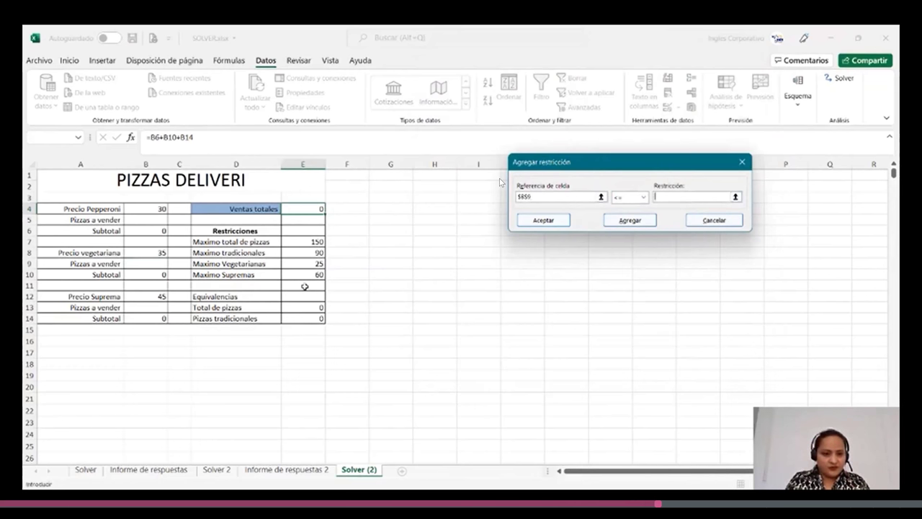
left_click(295, 264)
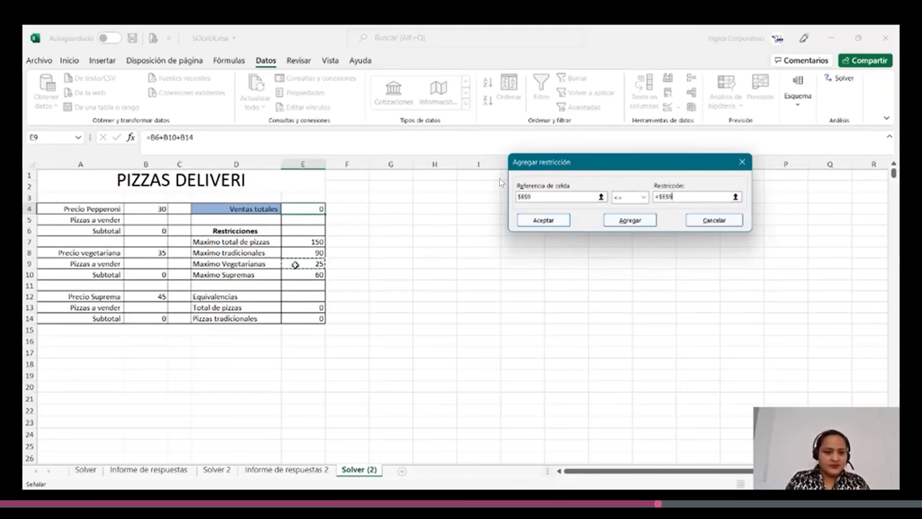
left_click(630, 220)
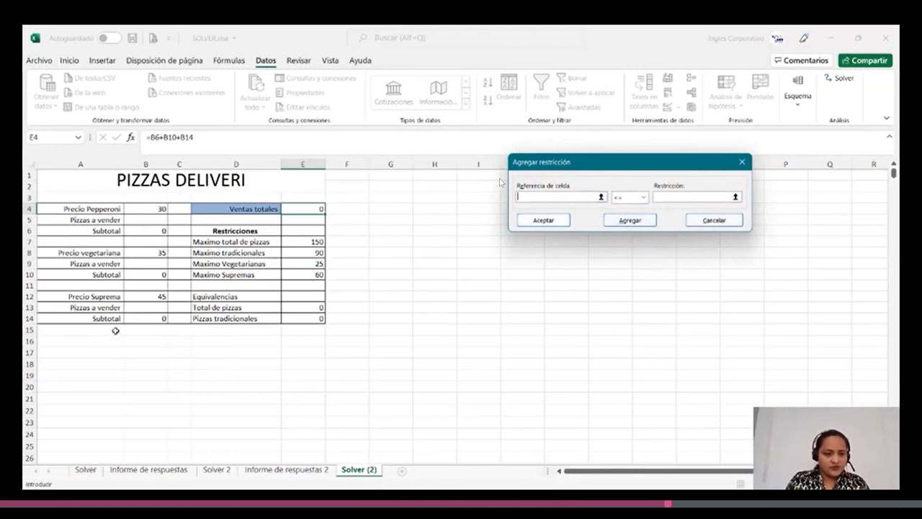
Add a Solver constraint limiting the Suprema Pizzas a vender, $B$13, to <= Maximo Supremas, $E$10.
left_click(136, 308)
left_click(675, 195)
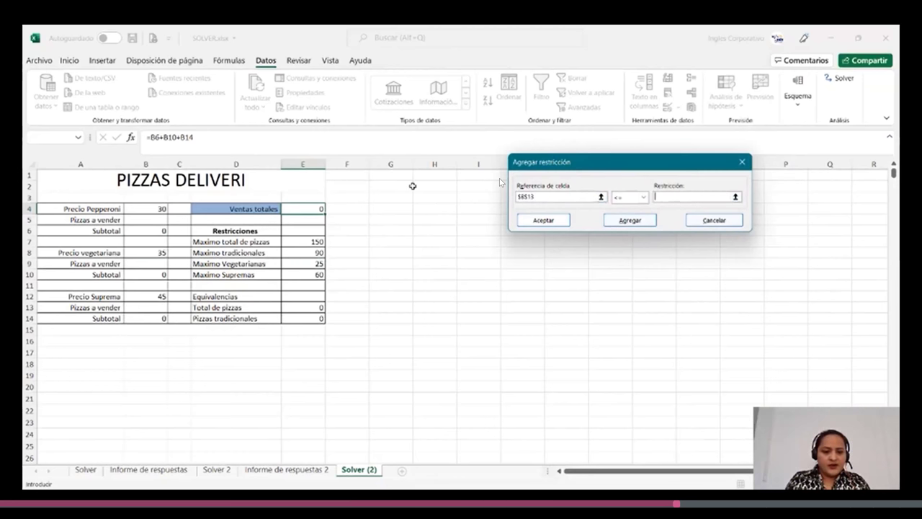
left_click(300, 308)
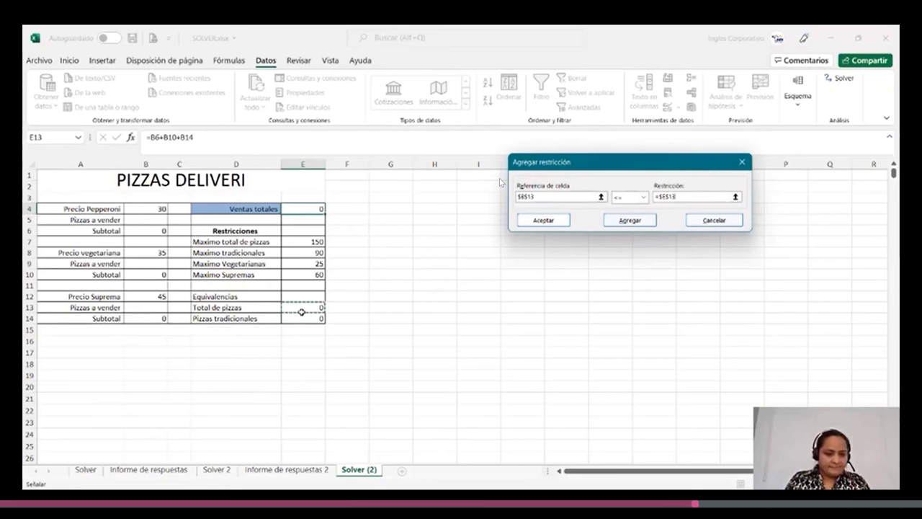
left_click(296, 273)
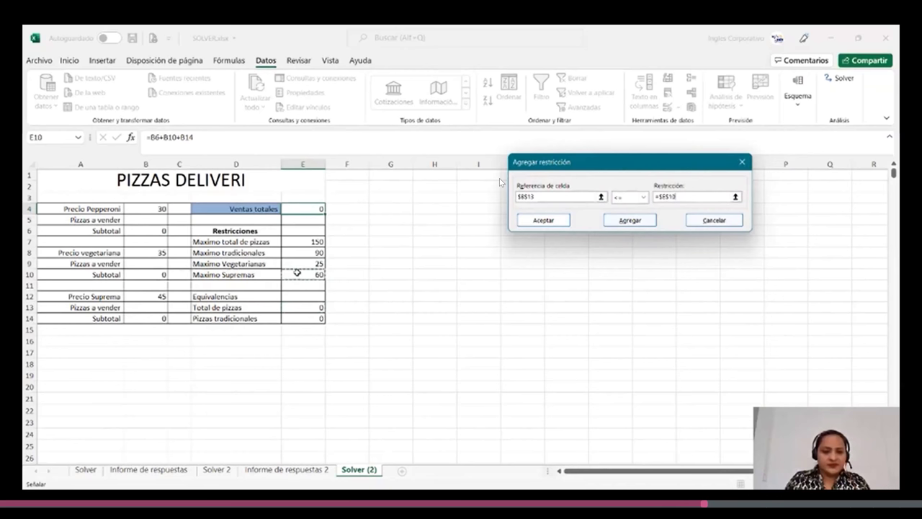
left_click(641, 221)
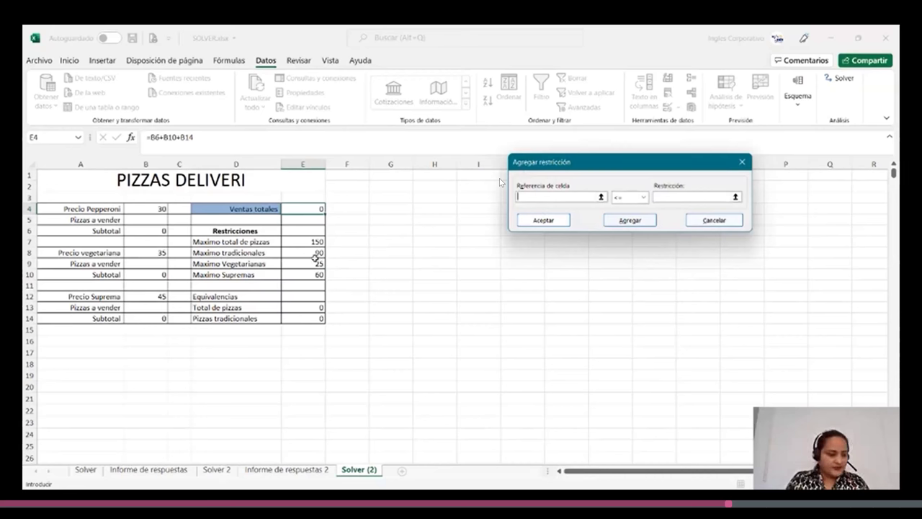
Add a Solver constraint limiting Total de pizzas, $E$13, to <= Maximo total de pizzas, $E$7.
left_click(290, 308)
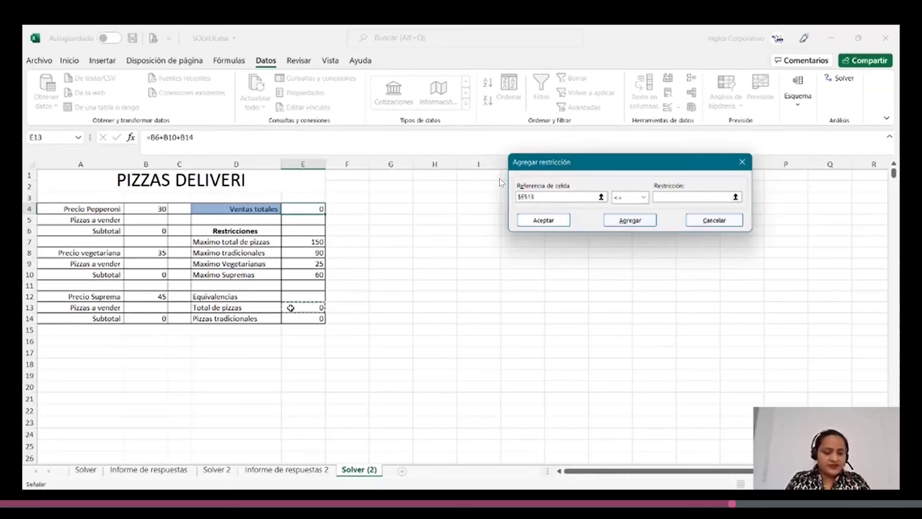
left_click(685, 200)
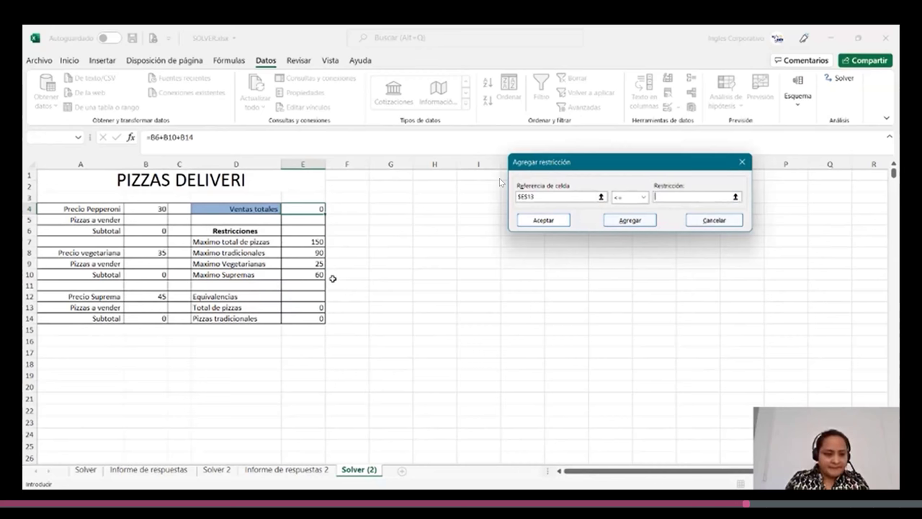
left_click(303, 242)
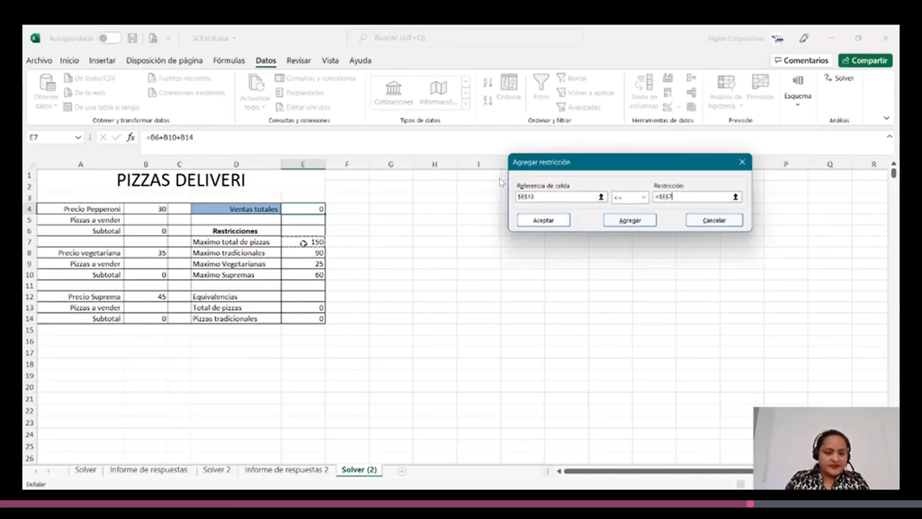
left_click(637, 221)
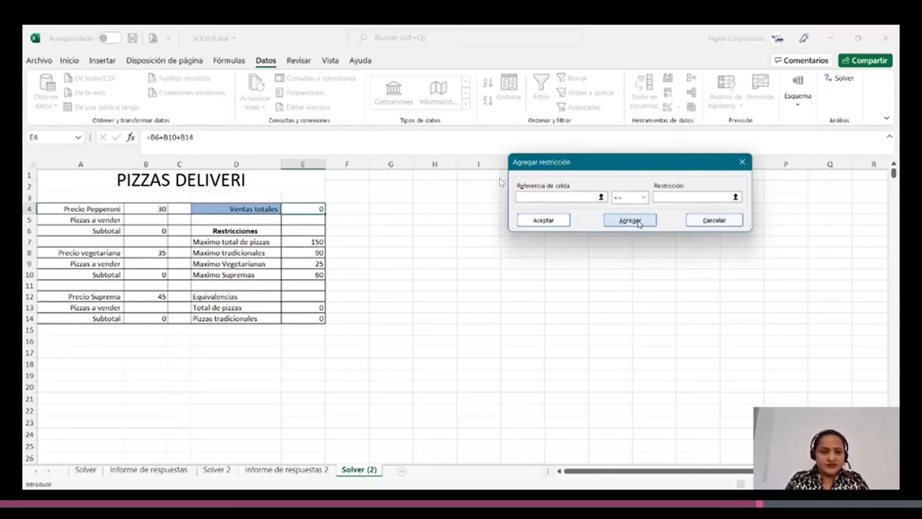
Add the last Solver constraint, Pizzas tradicionales $E$14 <= Maximo tradicionales $E$8, and return to the Solver parameters.
left_click(306, 319)
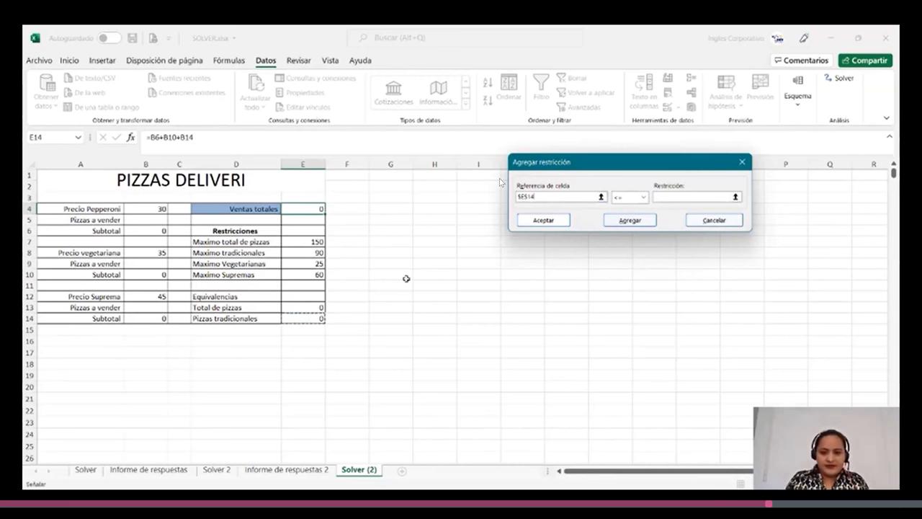
left_click(696, 199)
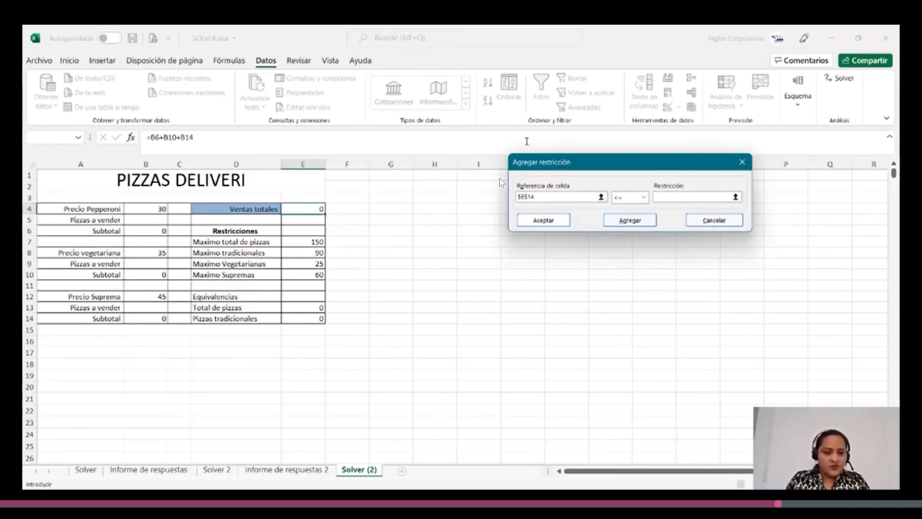
left_click(308, 252)
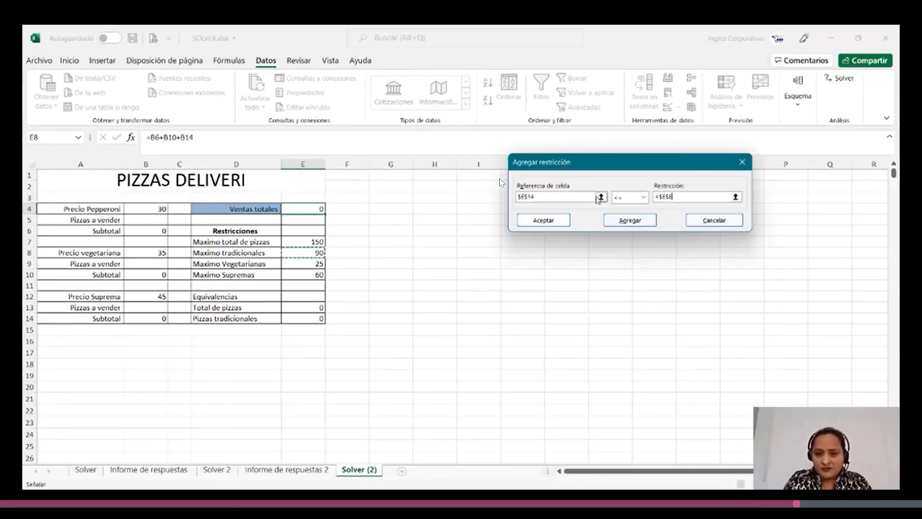
left_click(556, 220)
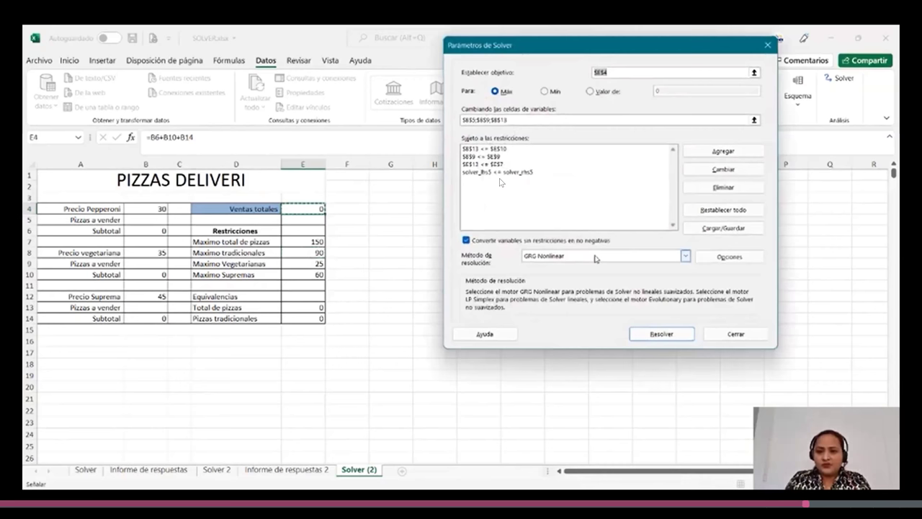
Solve the pizza model with GRG Nonlinear and keep the Solver solution in the sheet.
left_click(676, 336)
left_click_drag(565, 159, 653, 141)
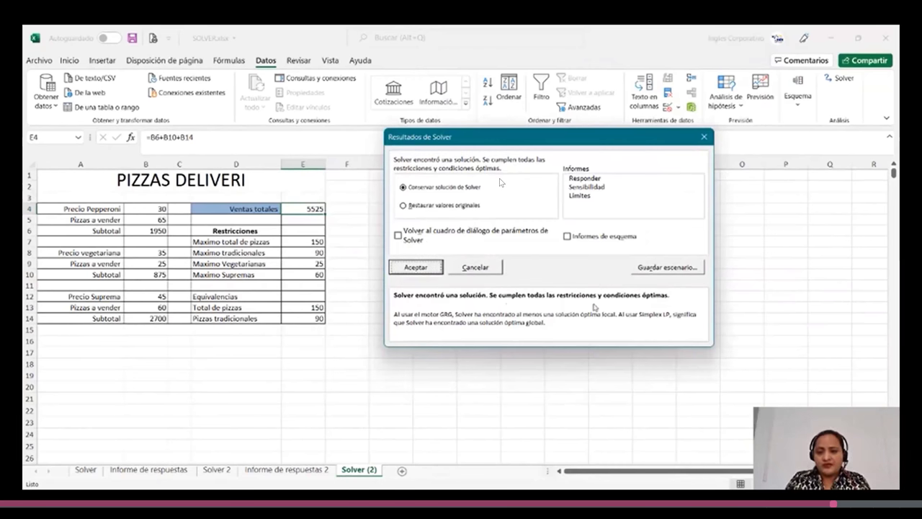
left_click(391, 269)
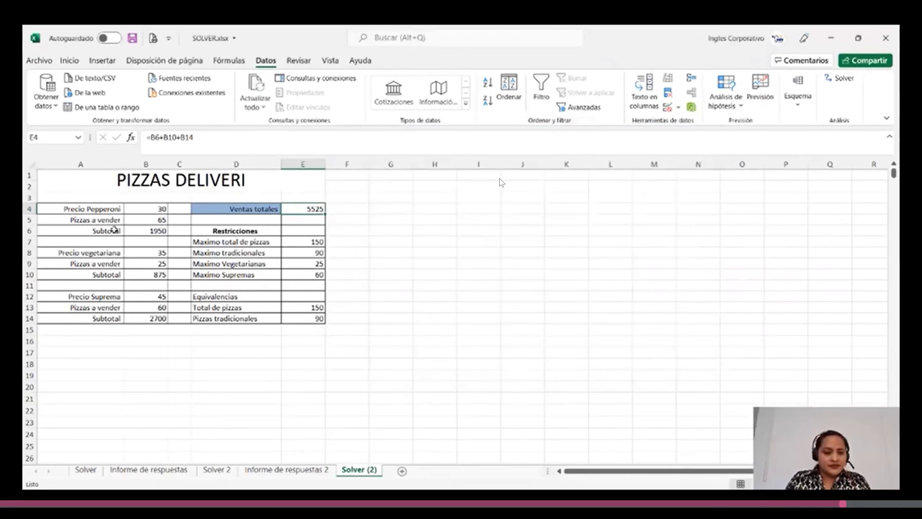
Review the solved Pizzas a vender quantities, Total de pizzas, Pizzas tradicionales and Ventas totales against the restriction limits.
left_click(136, 220)
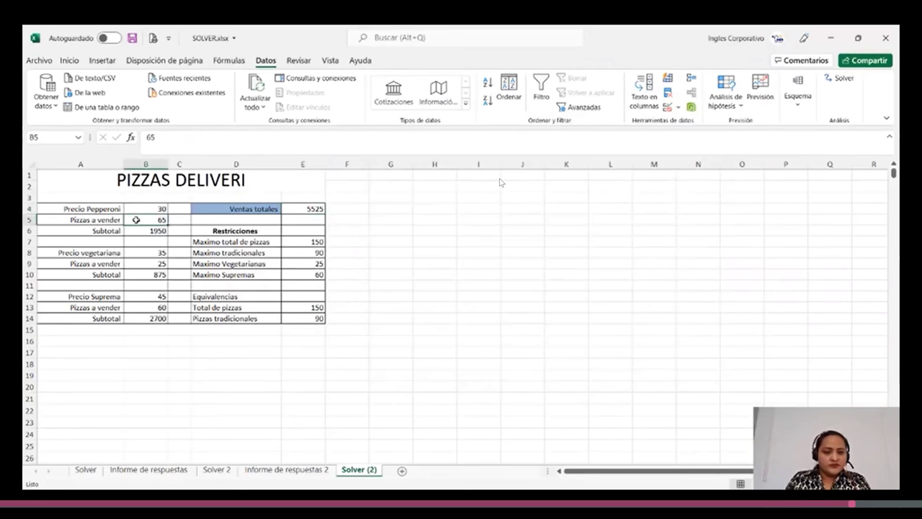
left_click(308, 306)
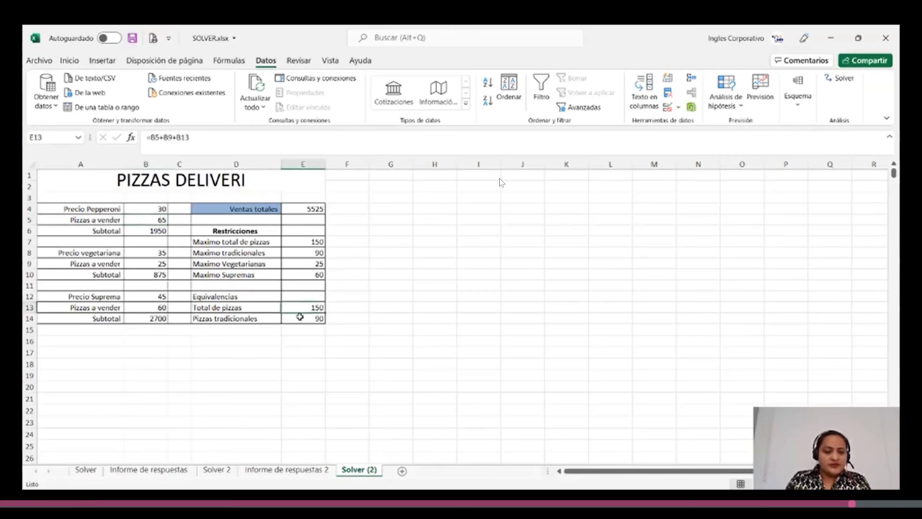
left_click(299, 317)
left_click(295, 208)
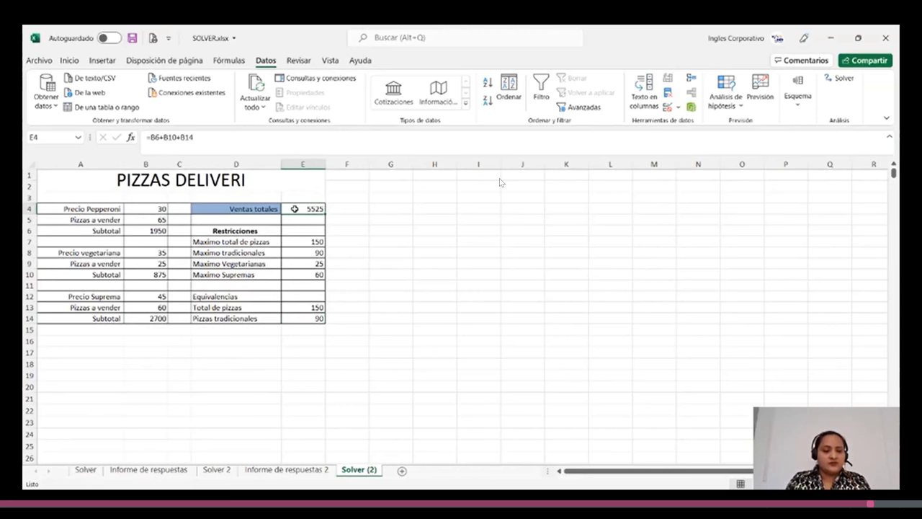
left_click(155, 220)
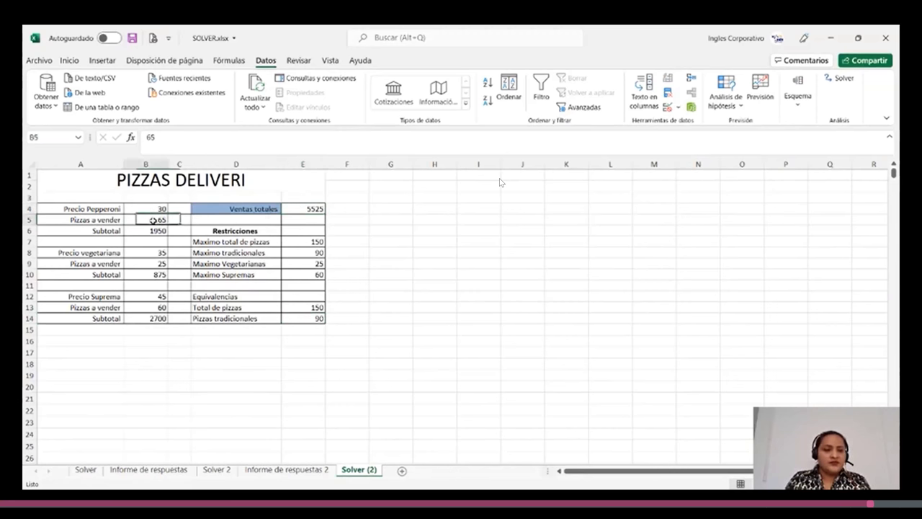
left_click(136, 264)
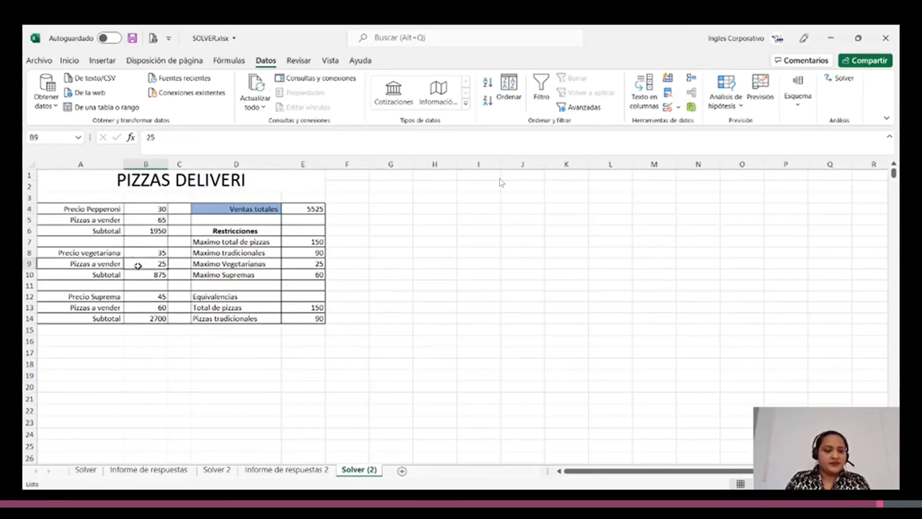
left_click(139, 309)
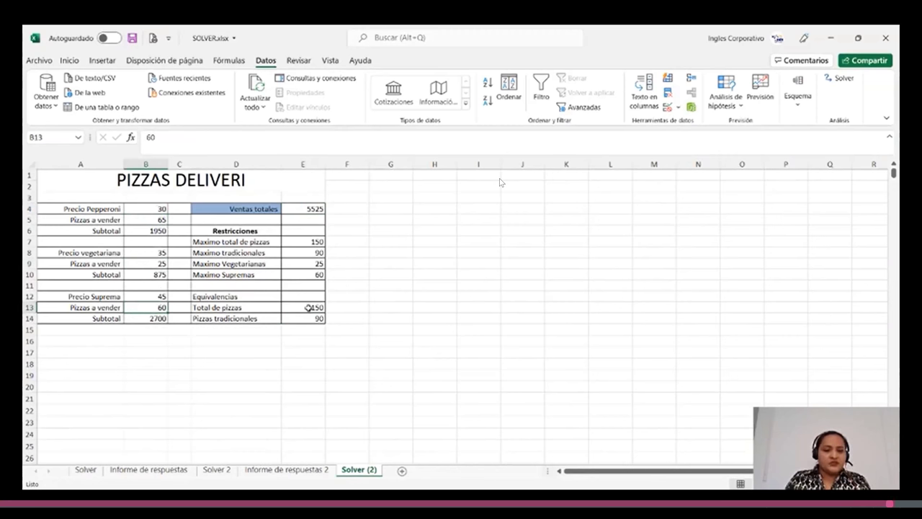
left_click(294, 241)
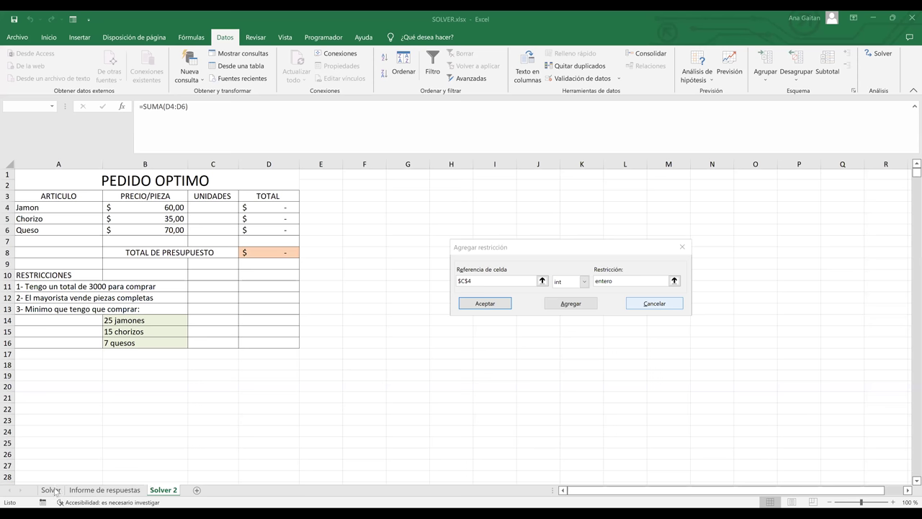
Cancel the pending integer constraint on $C$4 and close the Solver parameters on the PEDIDO OPTIMO sheet.
left_click(654, 303)
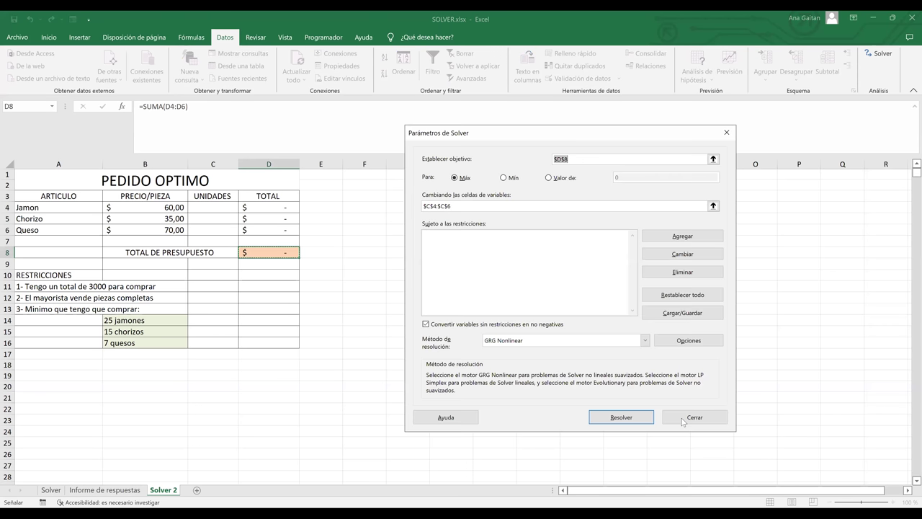
left_click(683, 421)
left_click(105, 423)
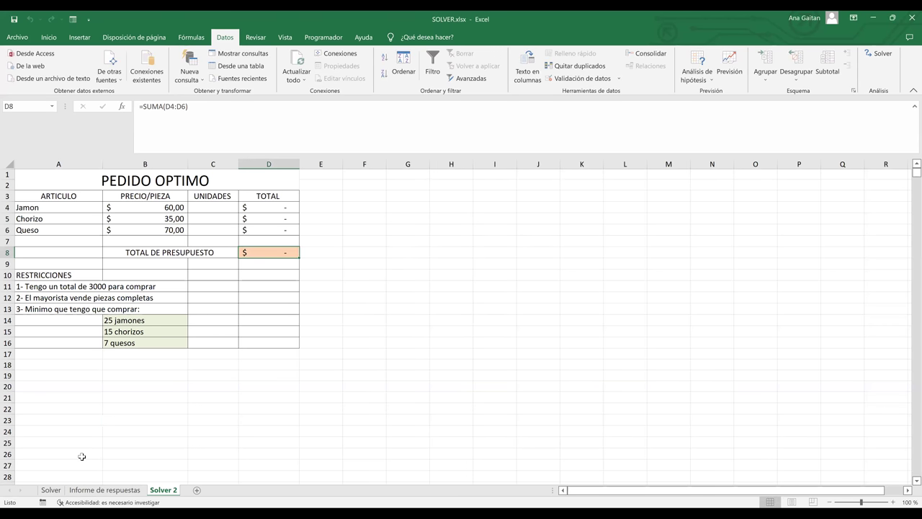
View the Informe de respuestas sheet, then return to the Solver sheet with the pizza model.
left_click(82, 492)
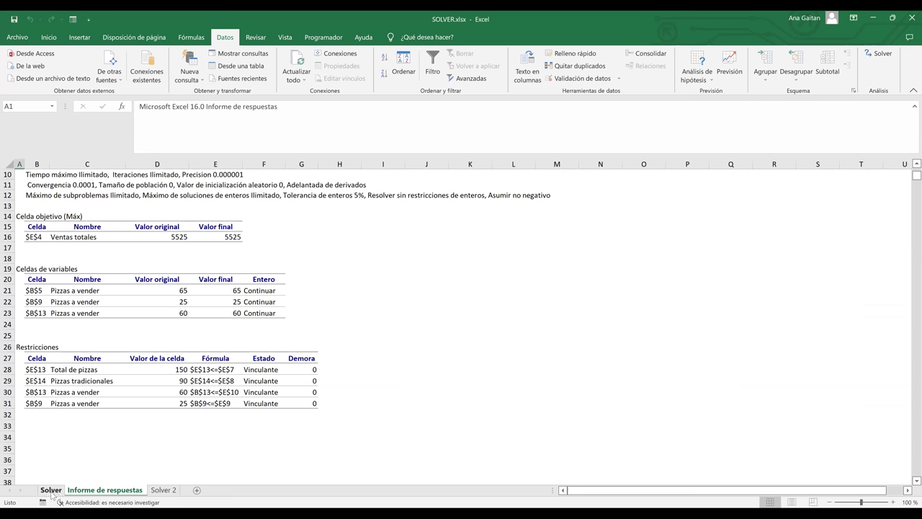
key("ctrl+Page_Up")
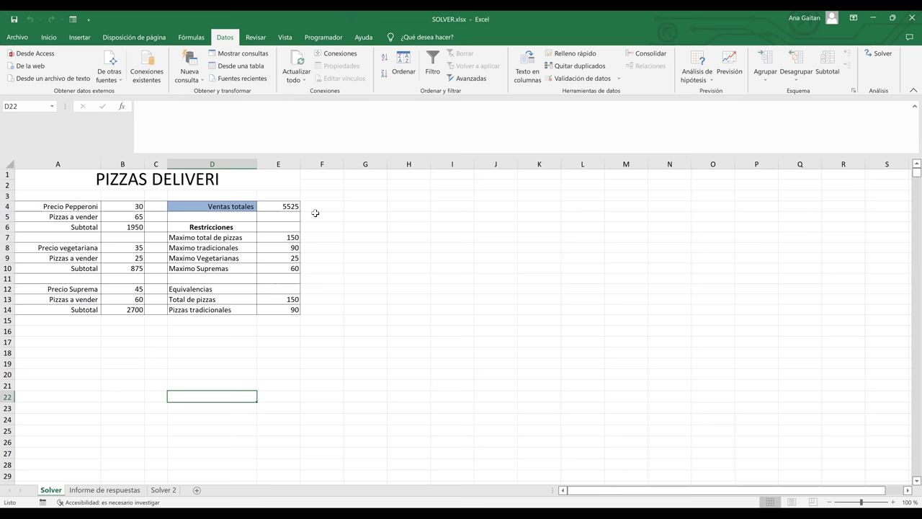
left_click(539, 384)
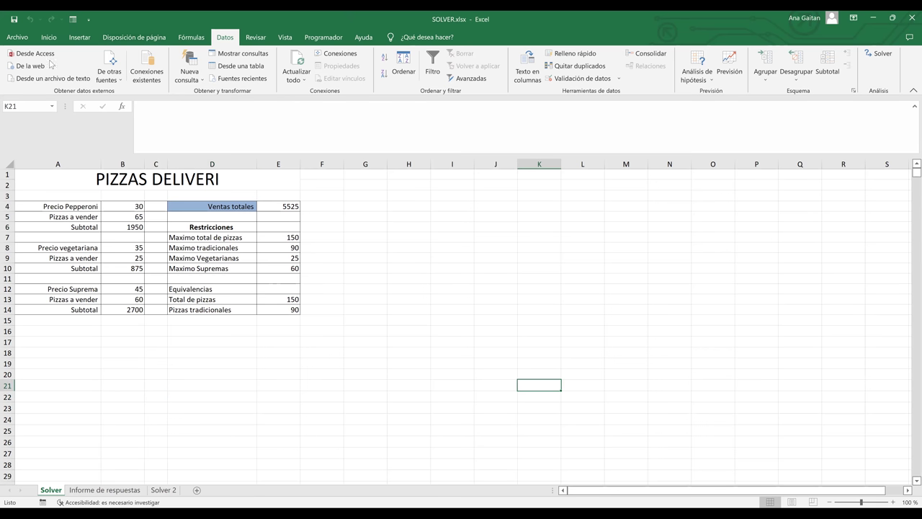
Open the Excel add-ins manager from the program options and confirm the Solver add-in as enabled.
left_click(3, 43)
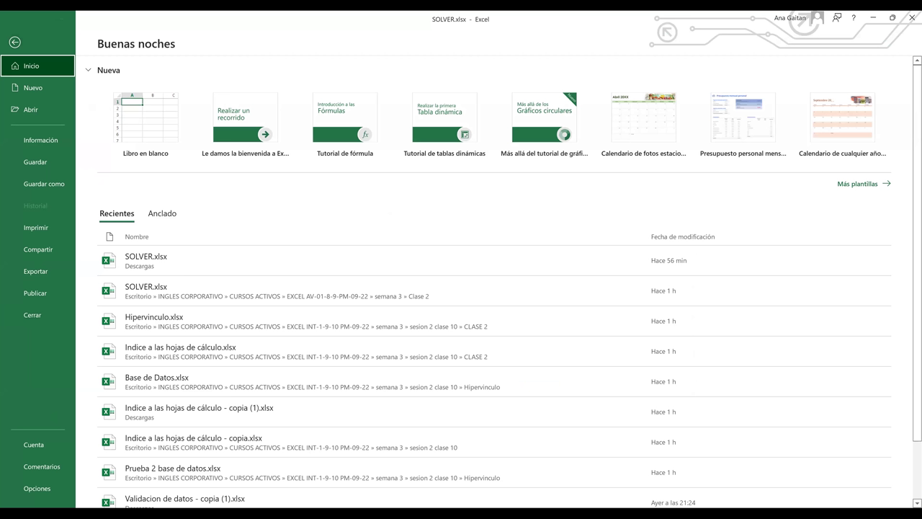
left_click(37, 488)
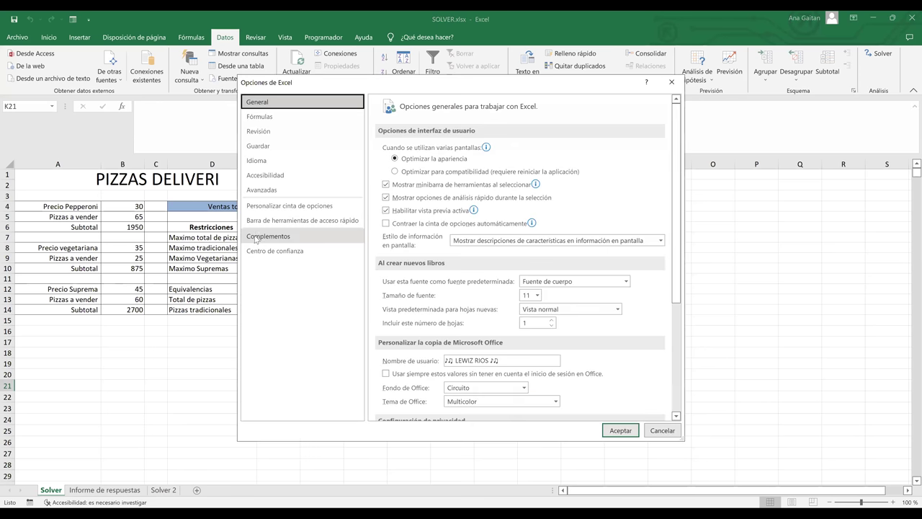
left_click(256, 238)
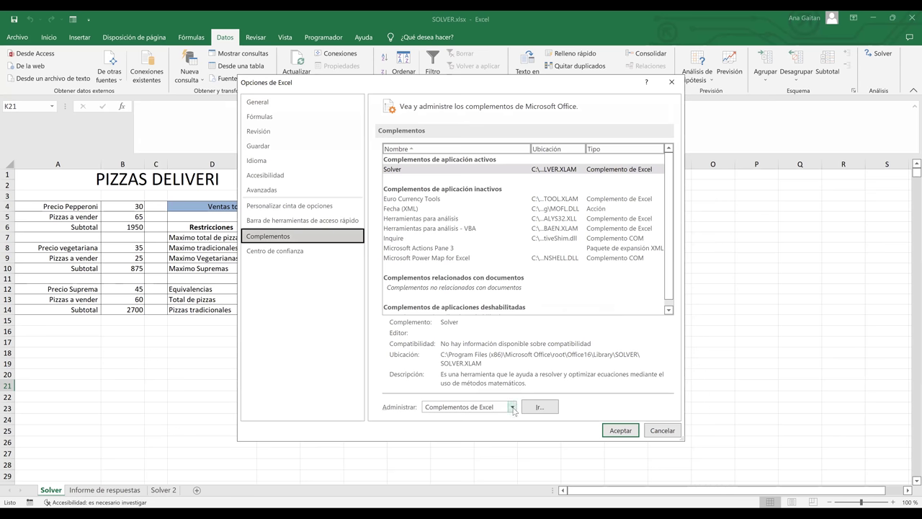
left_click(486, 407)
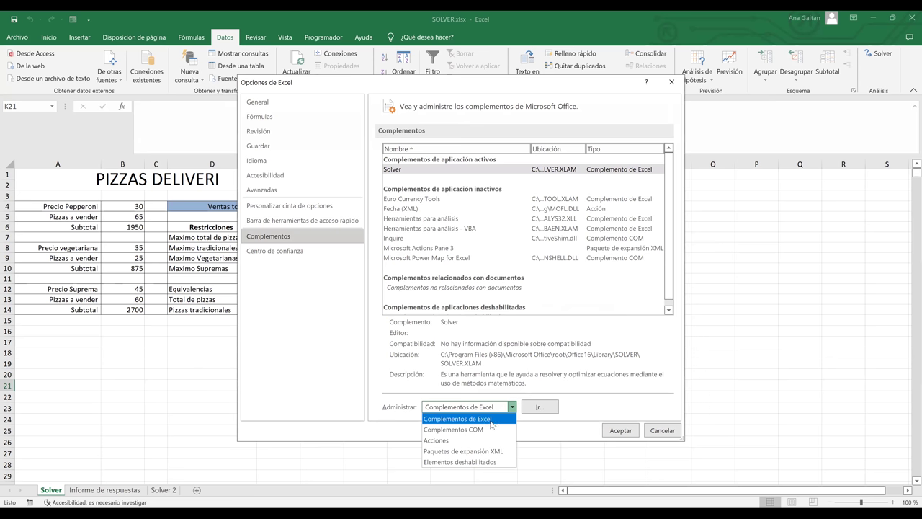
left_click(499, 417)
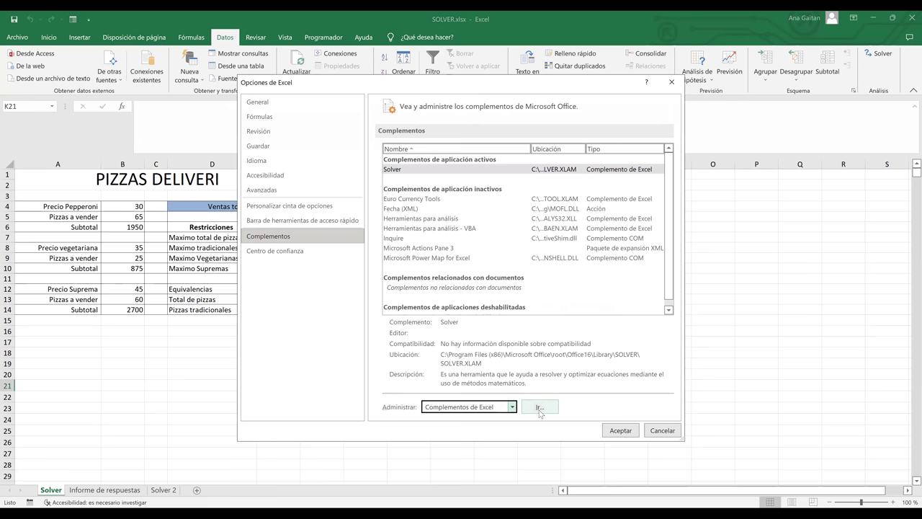
left_click(540, 408)
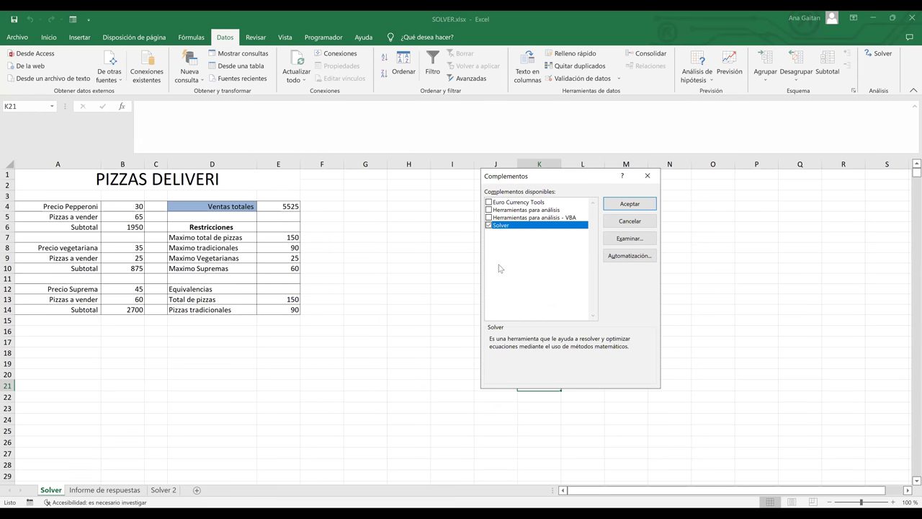
left_click(489, 224)
left_click(626, 204)
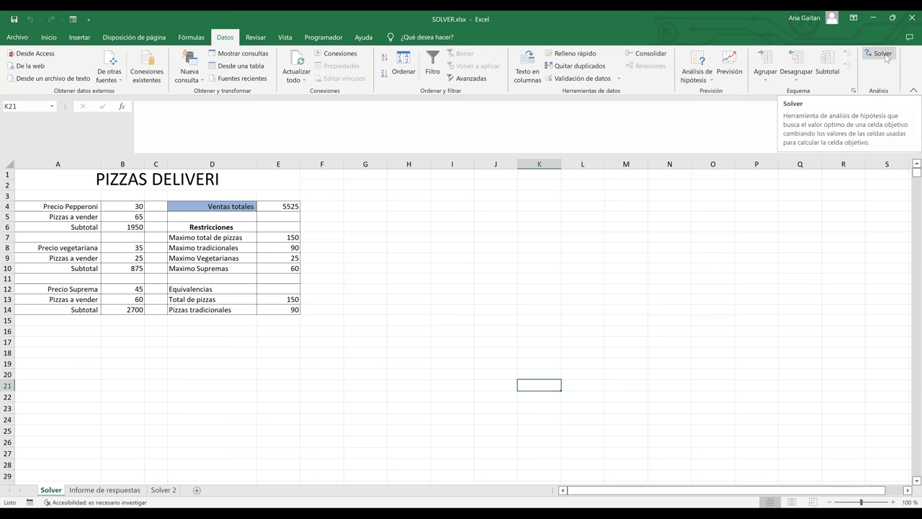
Clear the objective, variable cells and all restrictions from the Solver parameters, and close them.
left_click(430, 415)
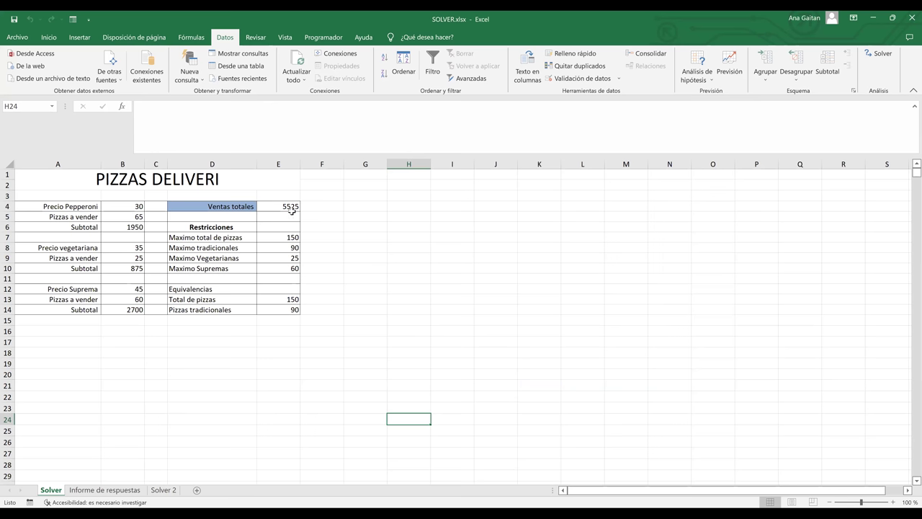
left_click(292, 309)
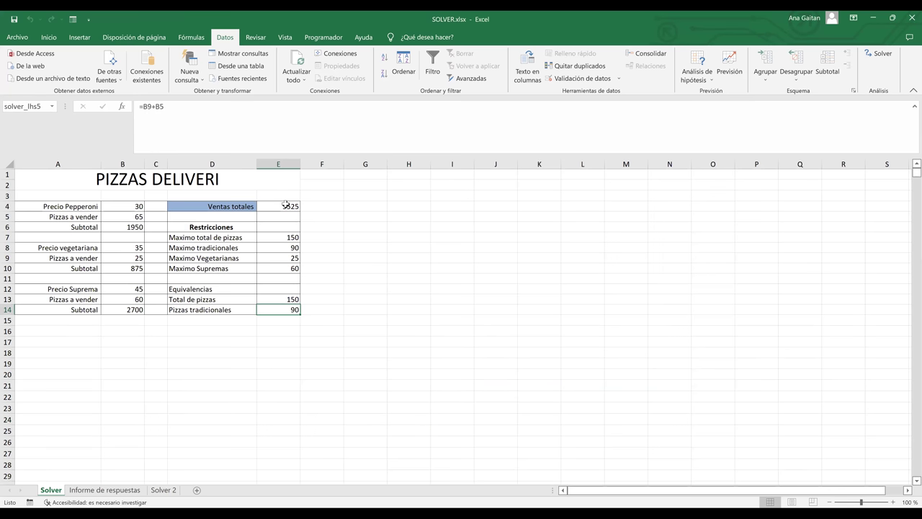
left_click(872, 57)
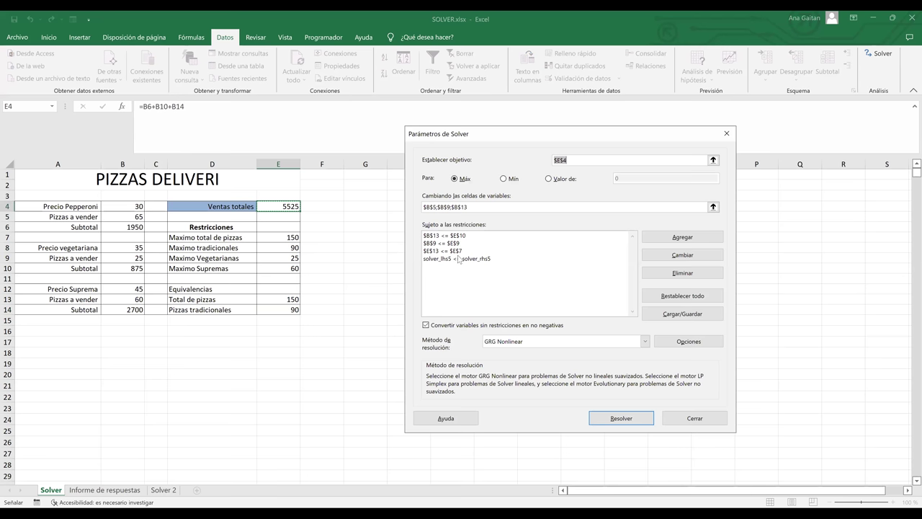
left_click(660, 278)
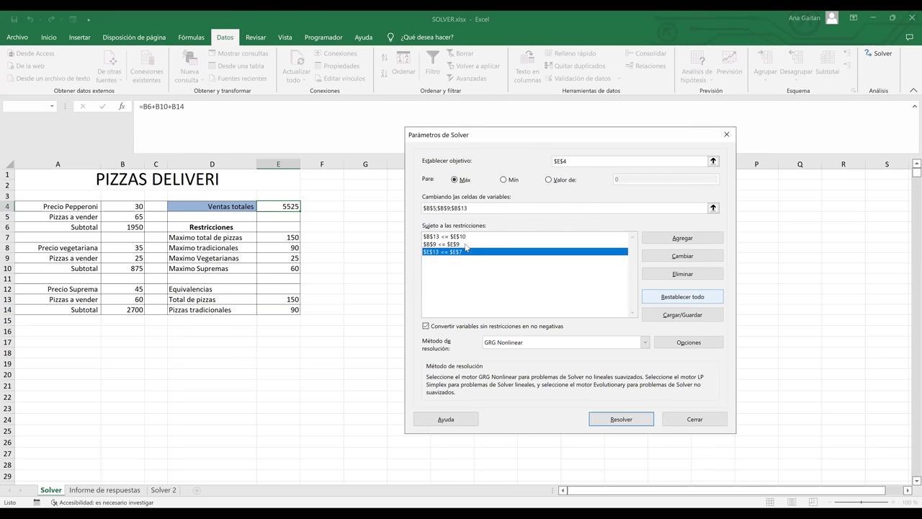
left_click(441, 237)
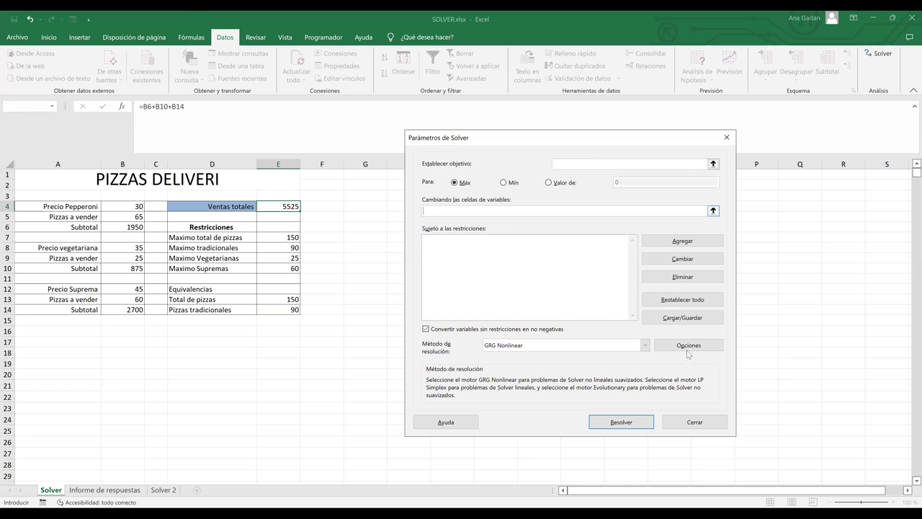
left_click(694, 423)
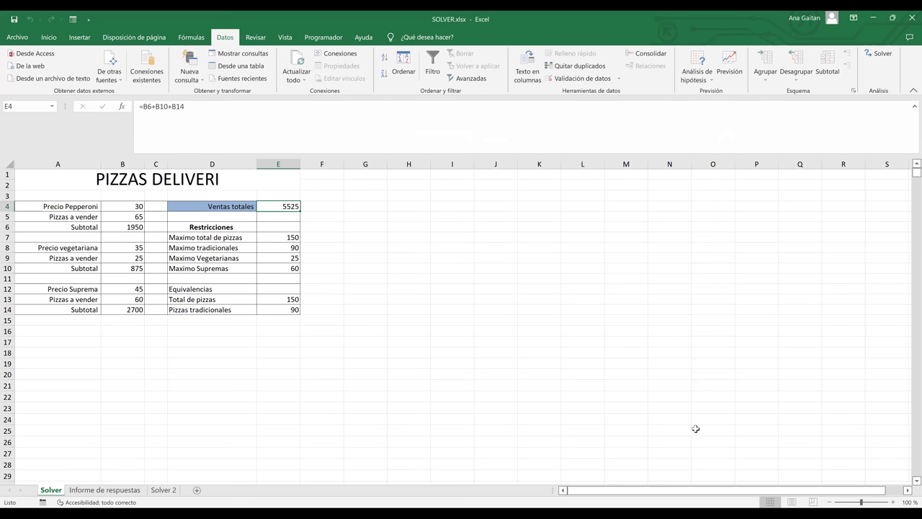
left_click(476, 373)
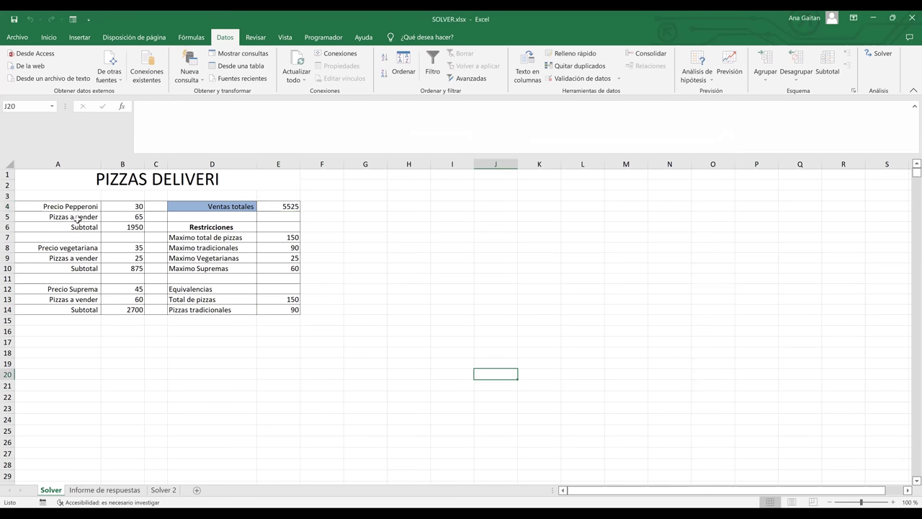
Set Pizzas a vender to 100 for Pepperoni, 50 for vegetariana and 1 for Suprema.
left_click(130, 217)
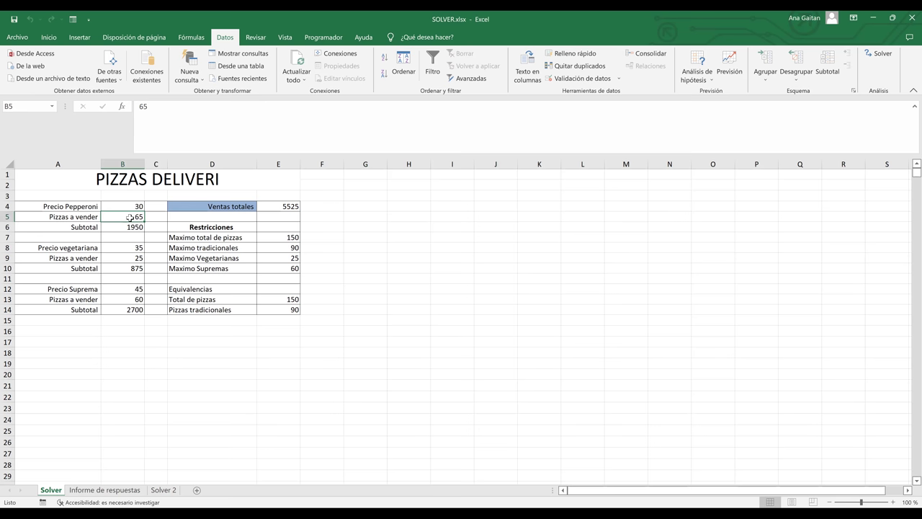
type("1")
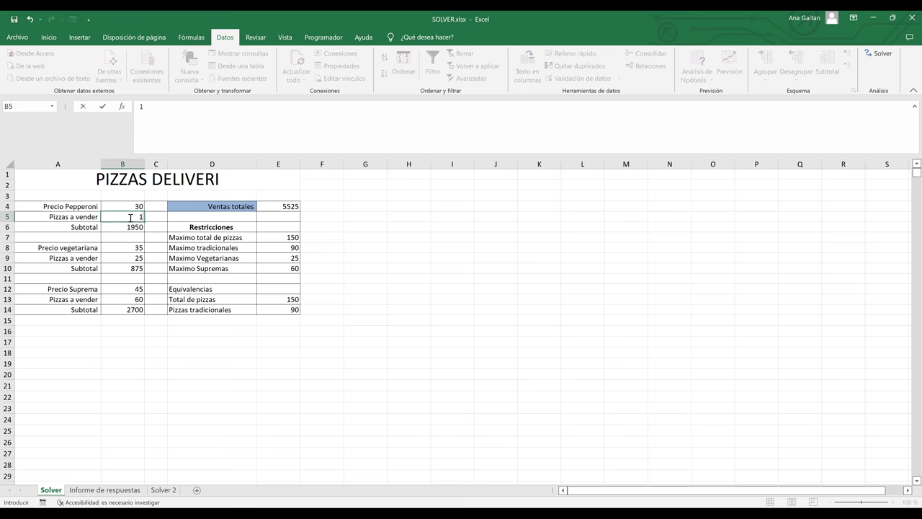
type("00")
left_click(407, 282)
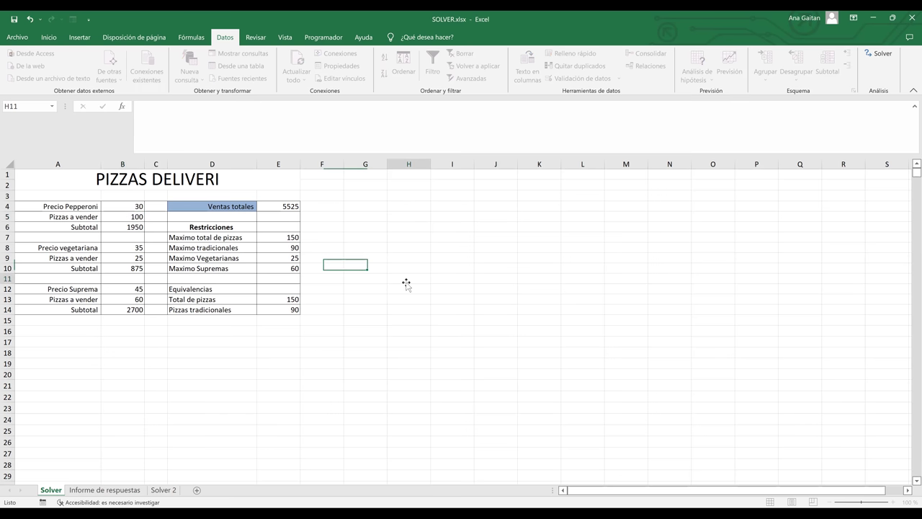
left_click(122, 258)
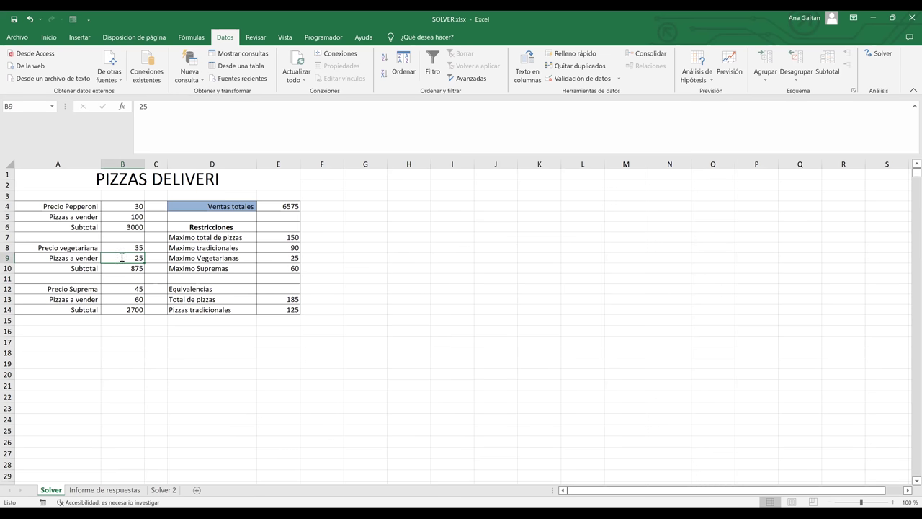
type("5")
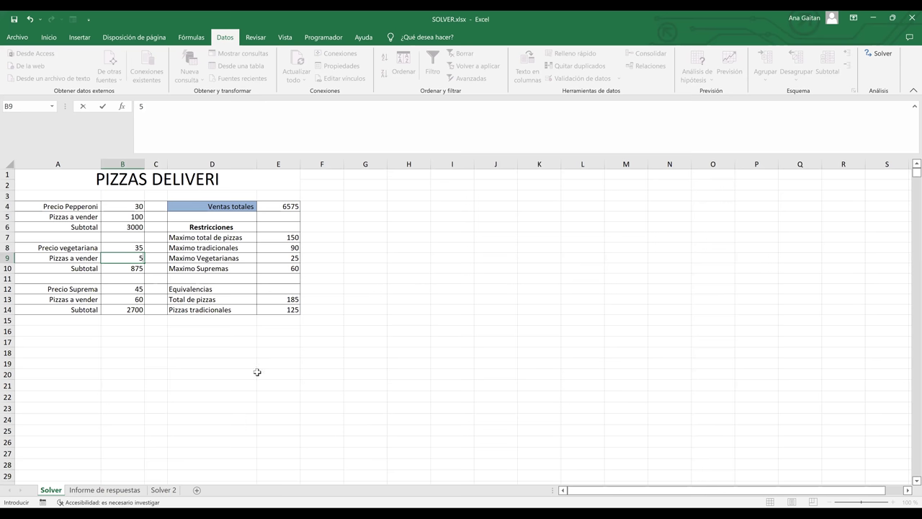
type("0")
left_click(257, 373)
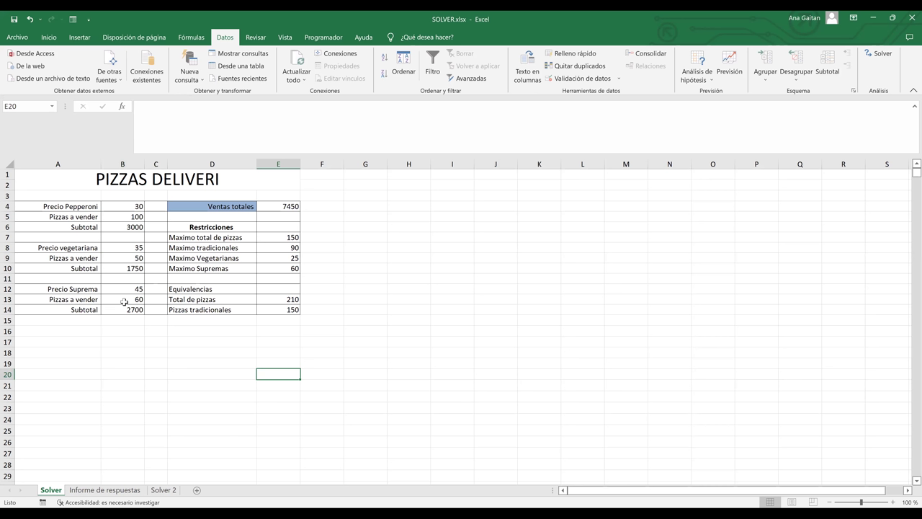
left_click(124, 302)
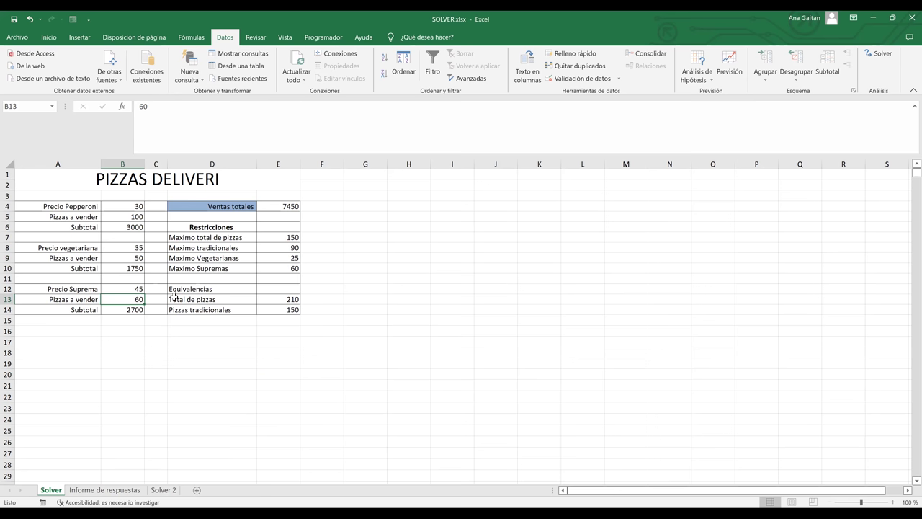
type("1")
left_click(177, 355)
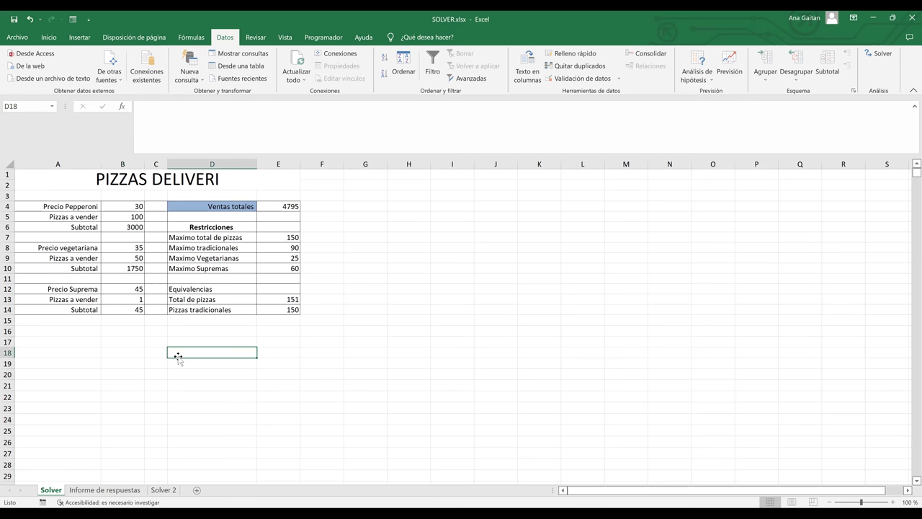
Delete the three Subtotal formulas in B6, B10 and B14.
left_click(118, 226)
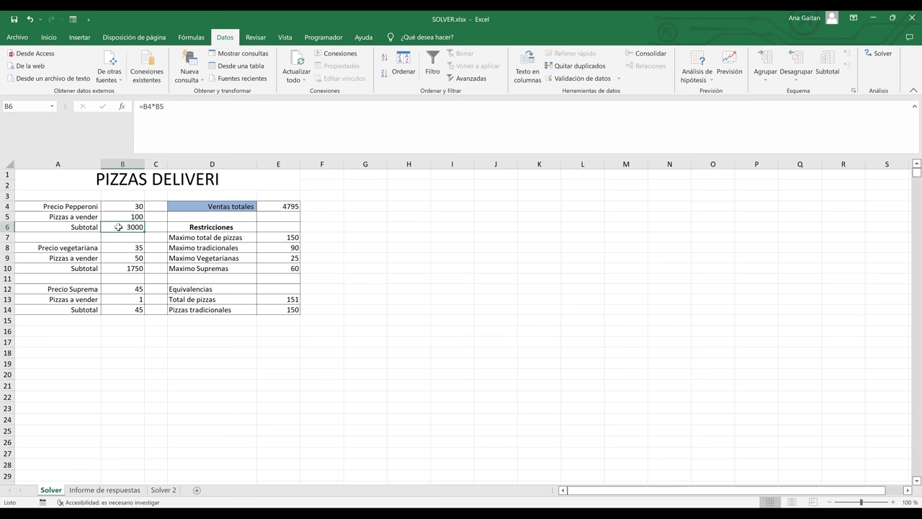
key("Delete")
left_click(137, 268)
key("Delete")
left_click(127, 308)
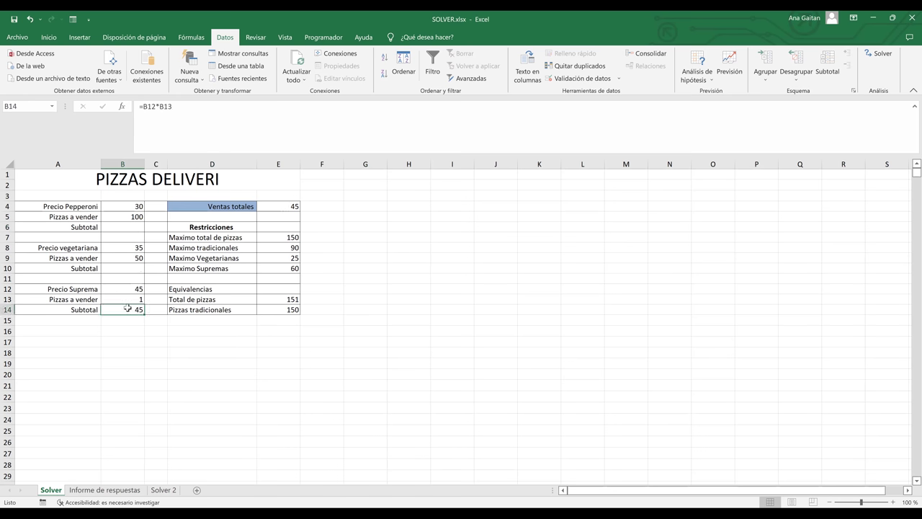
key("Delete")
left_click(202, 352)
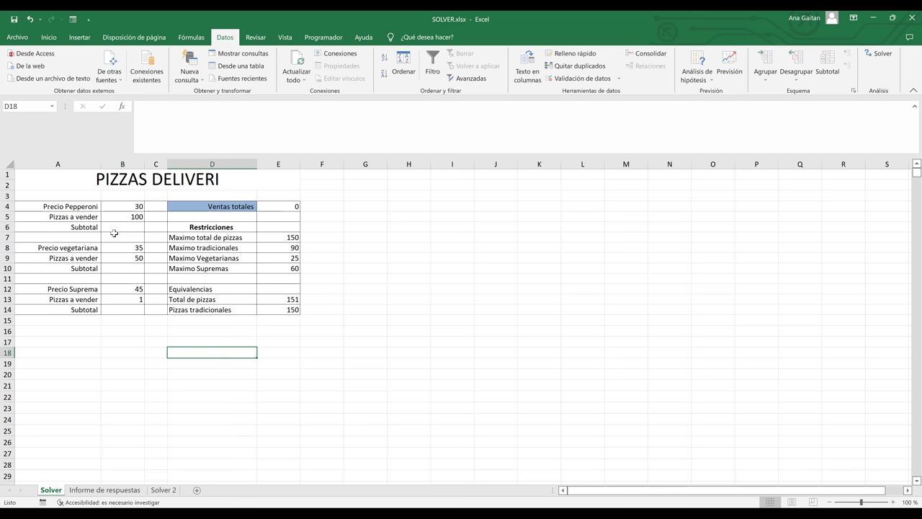
left_click(92, 231)
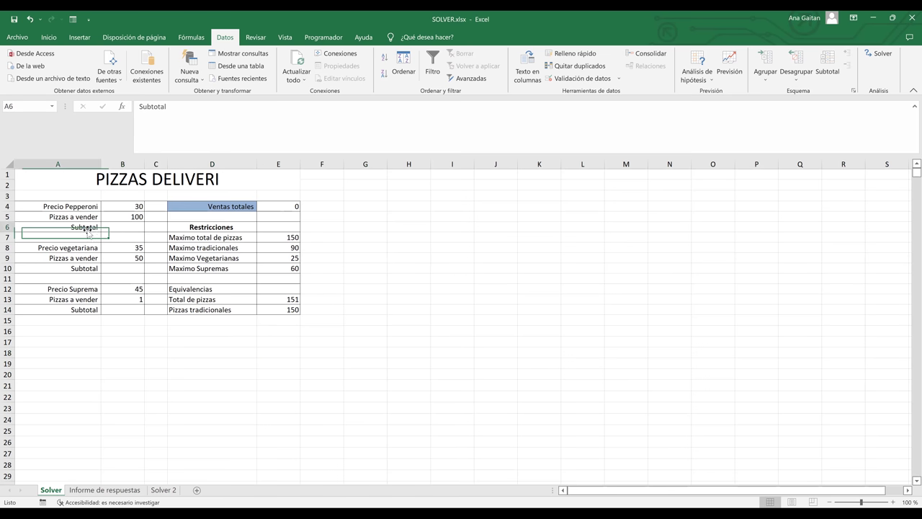
left_click(124, 230)
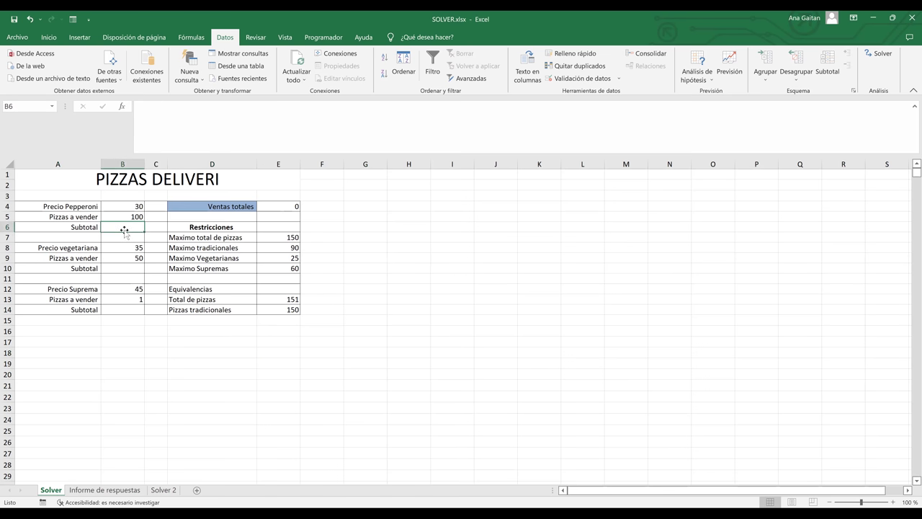
left_click(124, 309)
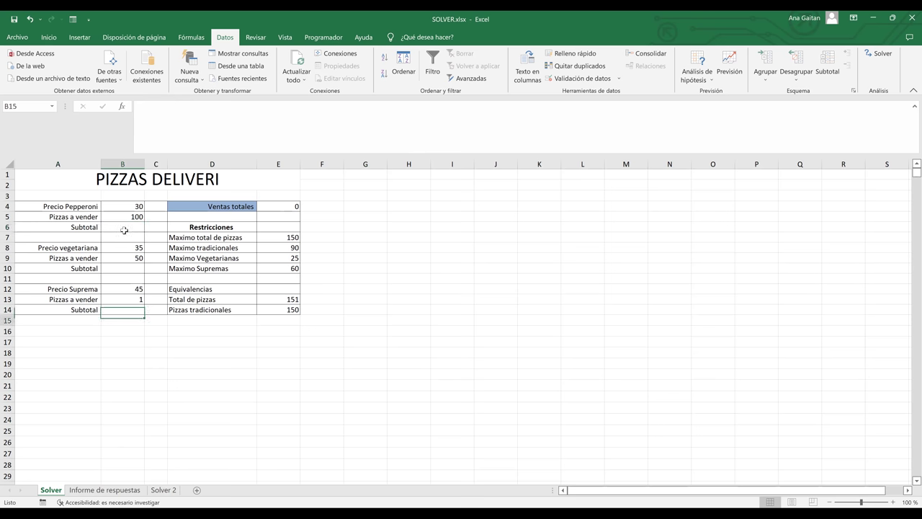
key("Down")
key("Down")
key("Down")
key("Down")
key("Down")
key("Down")
key("Down")
key("Down")
key("Down")
key("Down")
key("Down")
key("Down")
key("Down")
key("Down")
key("Down")
key("Down")
key("Down")
key("Down")
key("Down")
key("Down")
key("Up")
key("Up")
key("Up")
key("Up")
key("Up")
key("Up")
key("Up")
key("Up")
key("Up")
key("Up")
key("Up")
key("Up")
key("Up")
key("Up")
key("Up")
key("Up")
key("Up")
key("Up")
key("Up")
key("Up")
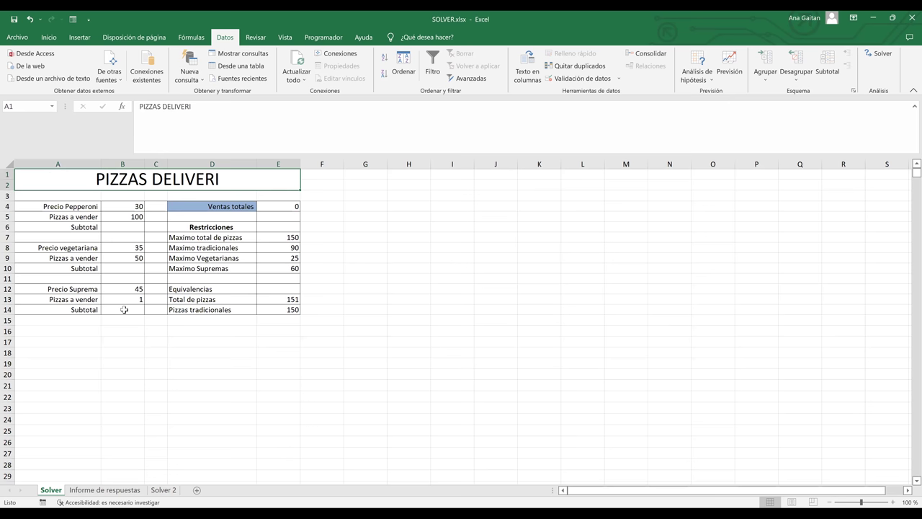
Calculate the Pepperoni Subtotal in B6 with the formula =B4*B5.
left_click(124, 228)
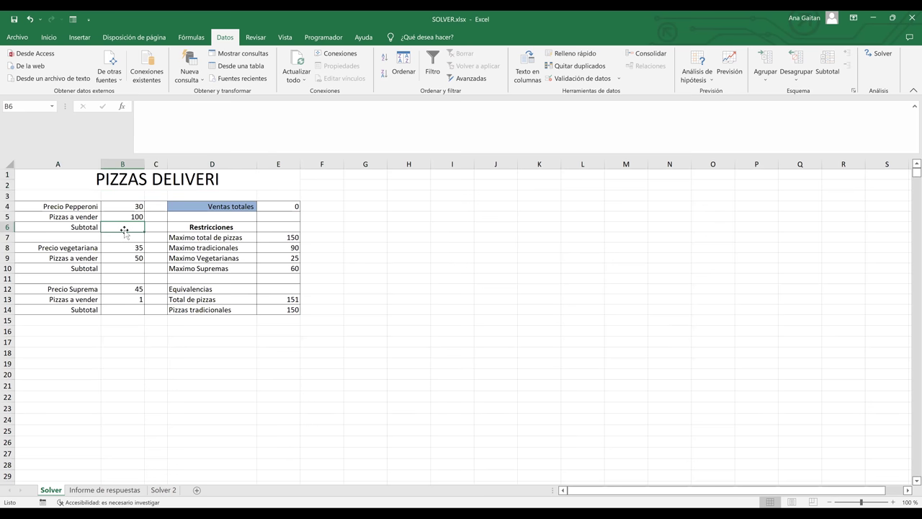
type("=")
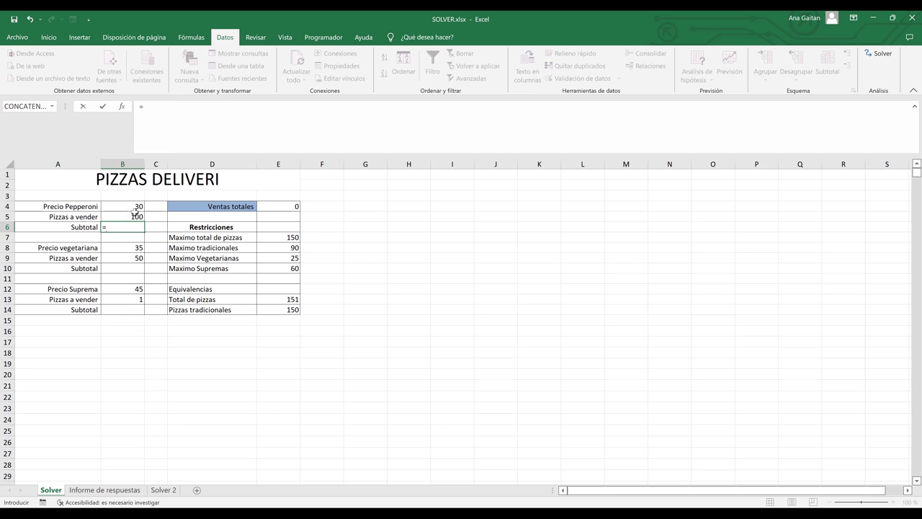
left_click(131, 207)
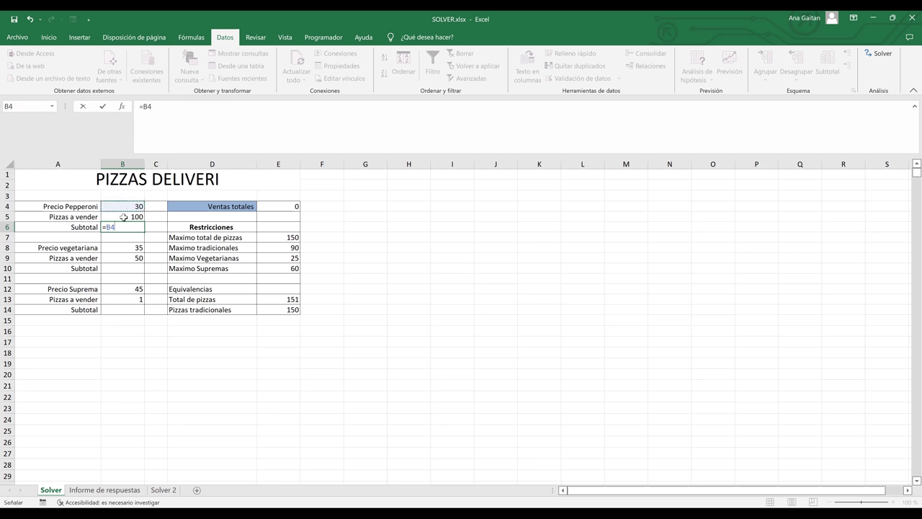
type("*")
left_click(124, 217)
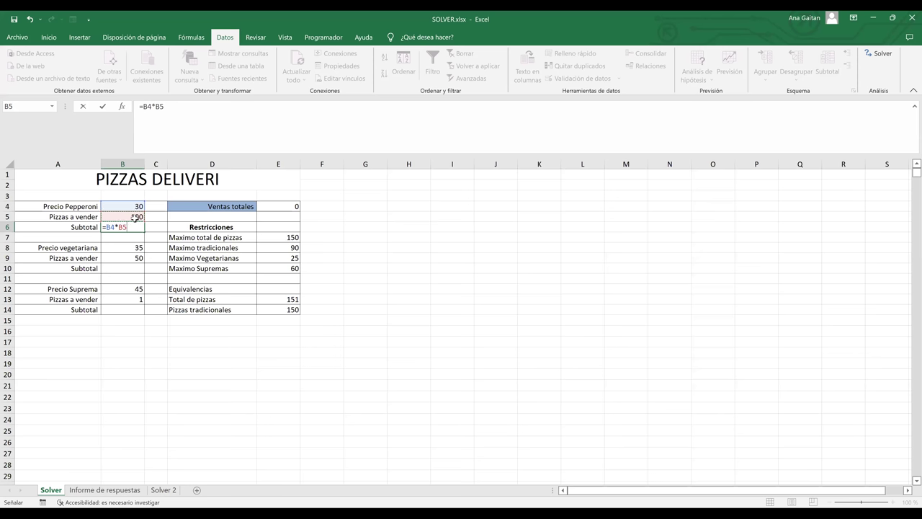
key("Return")
Calculate the vegetariana Subtotal in B10 with the formula =B8*B9.
left_click(126, 268)
type("=")
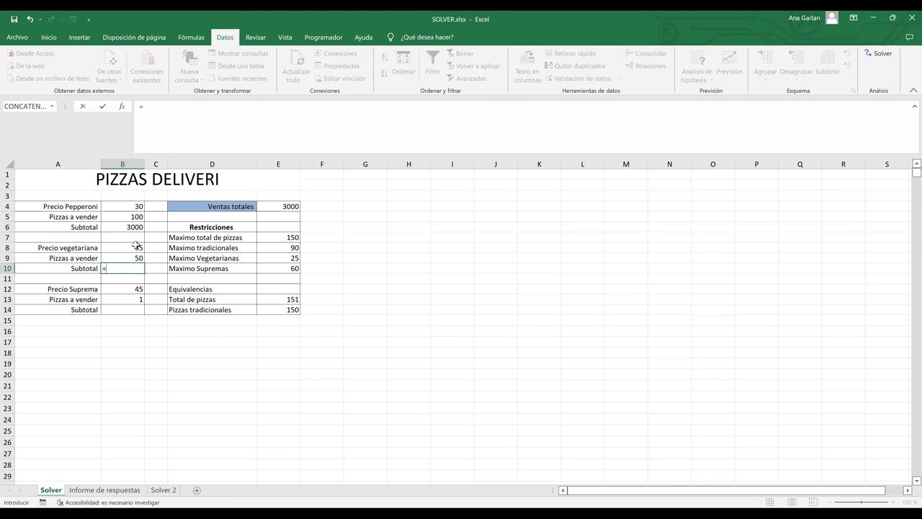
left_click(136, 246)
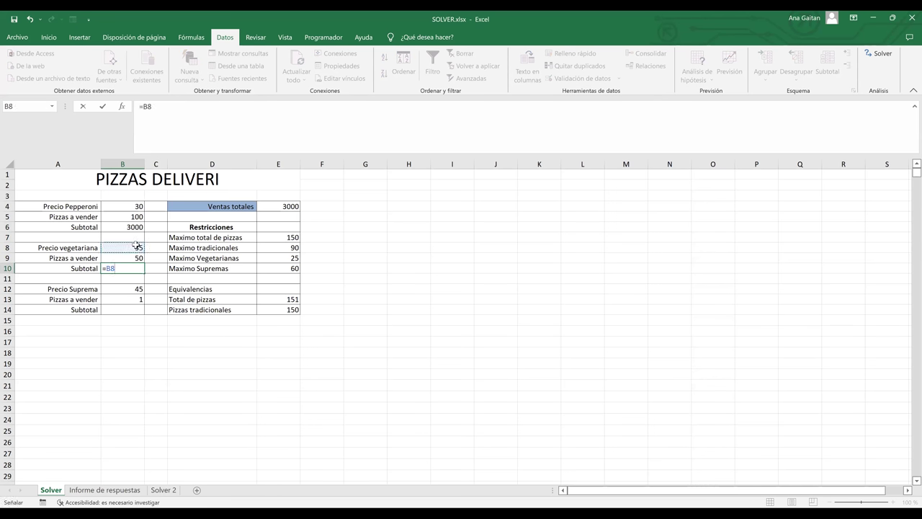
type("*")
left_click(133, 258)
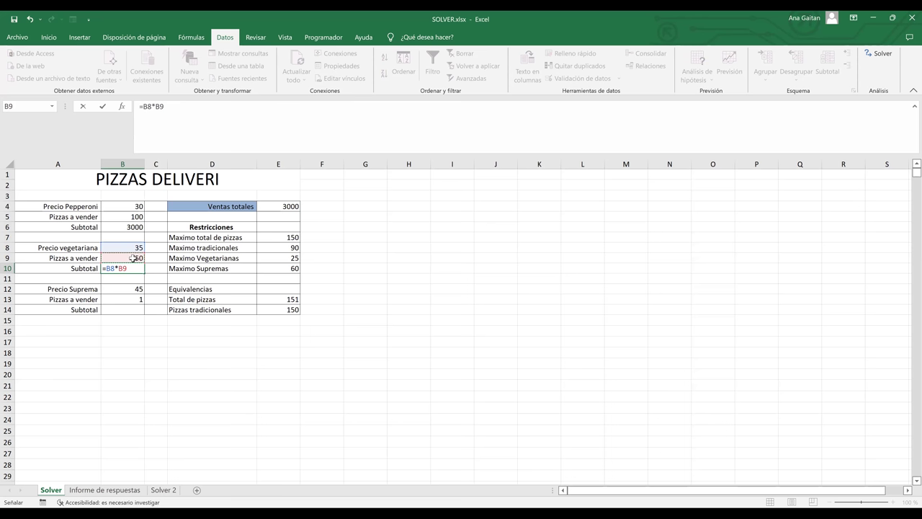
key("Return")
Calculate the Suprema Subtotal in B14 with the formula =B12*B13.
left_click(128, 311)
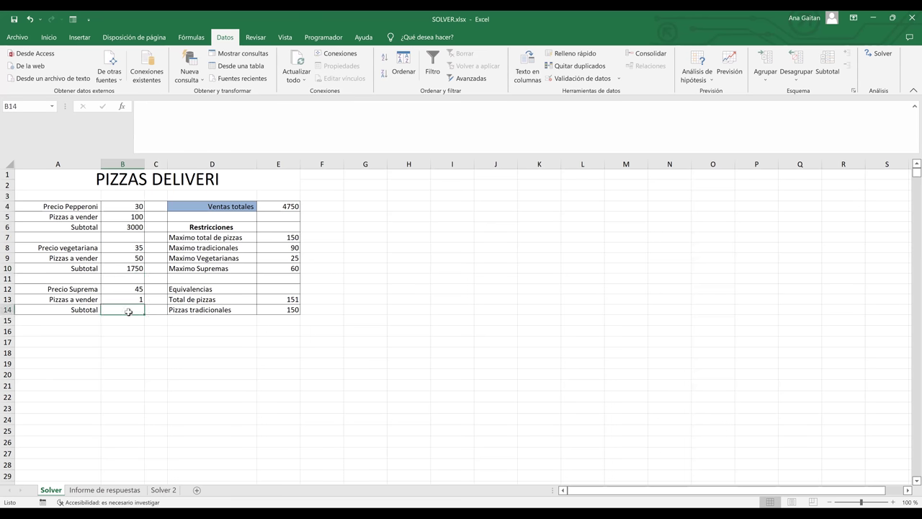
type("=")
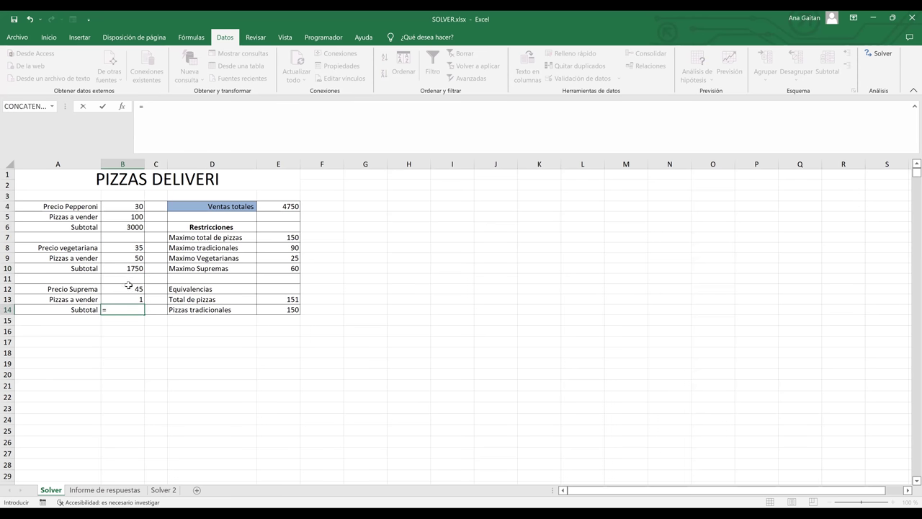
left_click(129, 285)
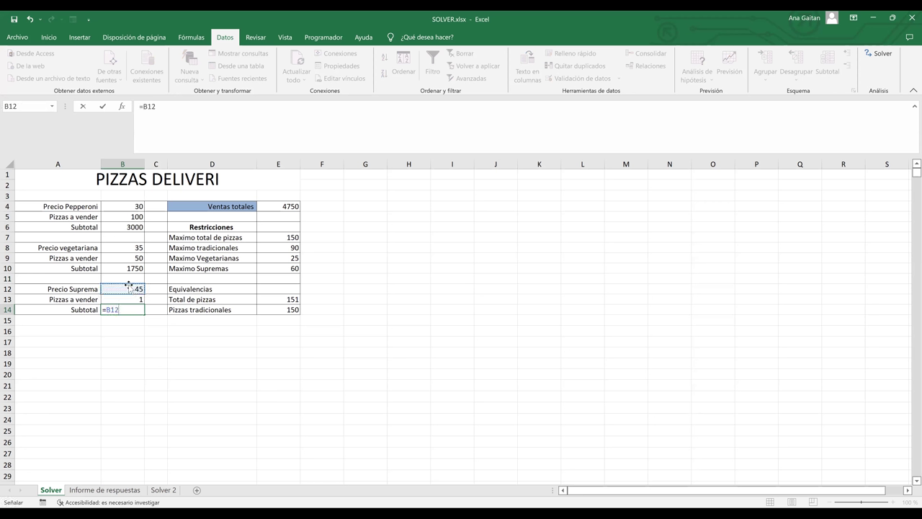
type("*")
left_click(138, 301)
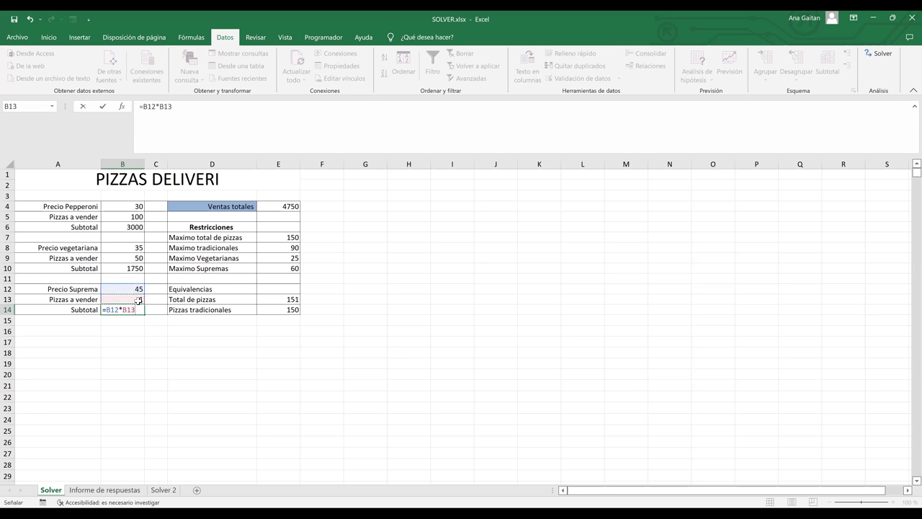
key("Return")
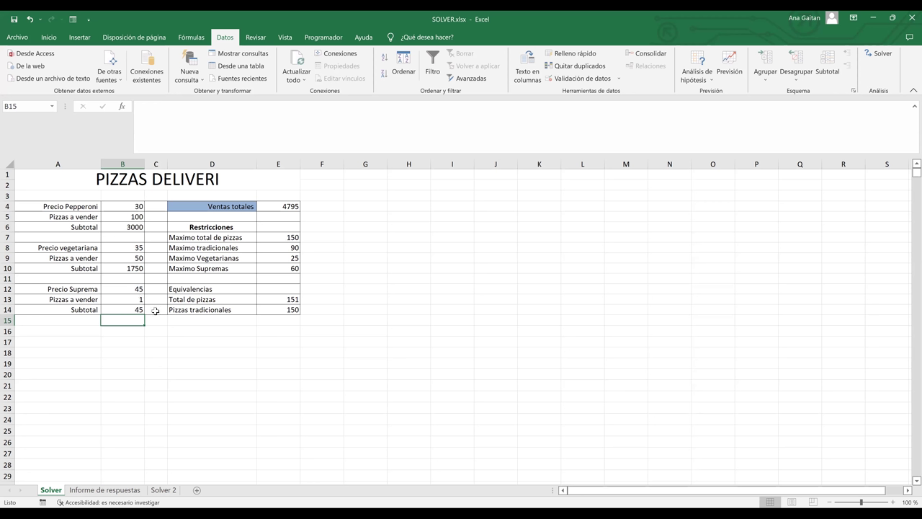
Compare Maximo total de pizzas with the Total de pizzas formula, and set Pizzas a vender for Suprema to 50.
left_click(283, 237)
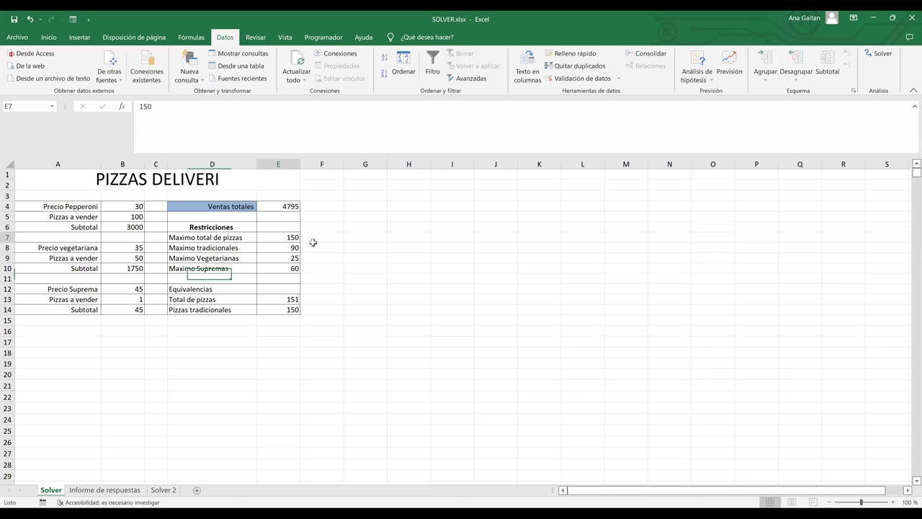
left_click(284, 299)
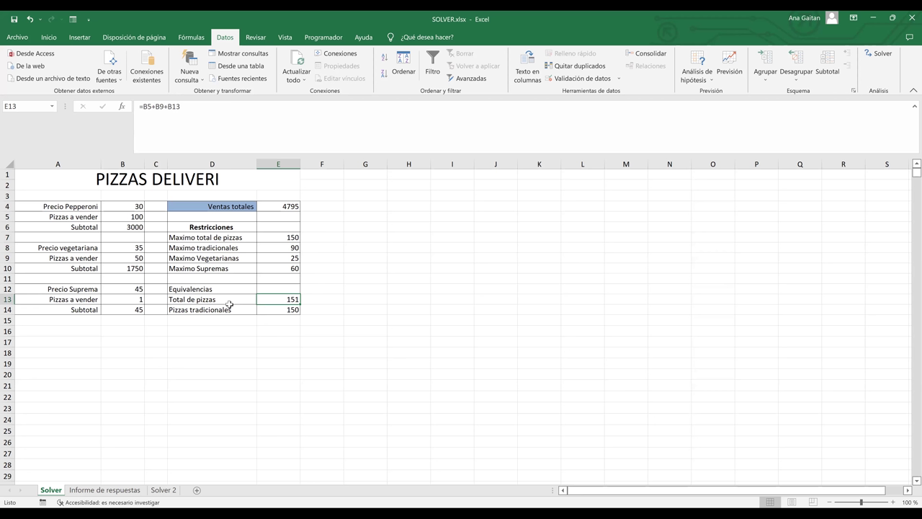
left_click(138, 298)
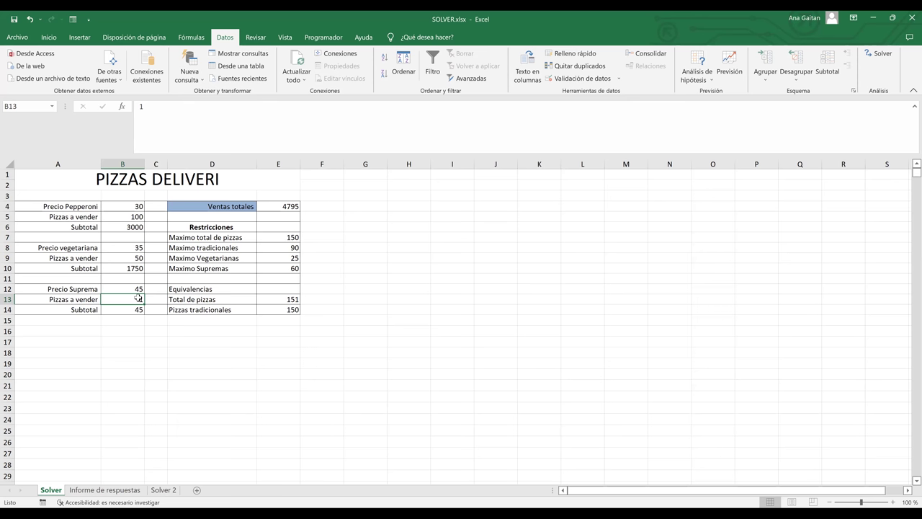
type("50")
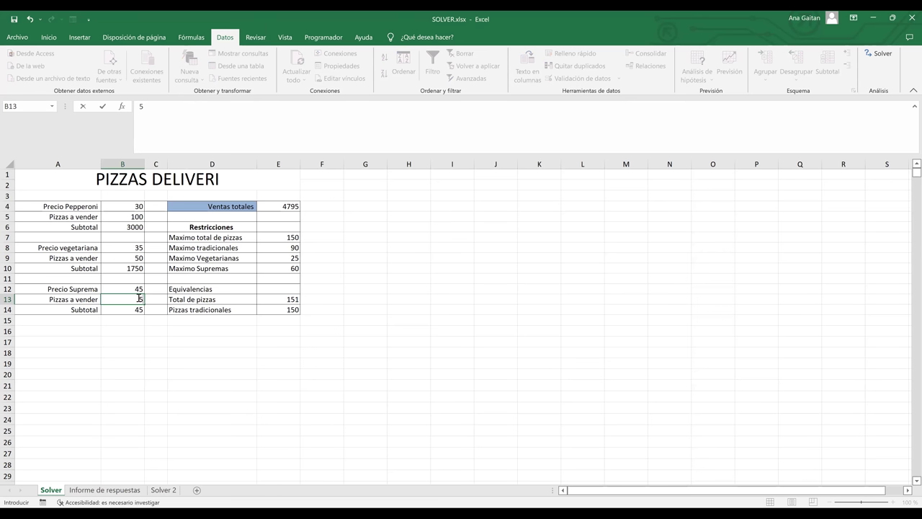
key("Return")
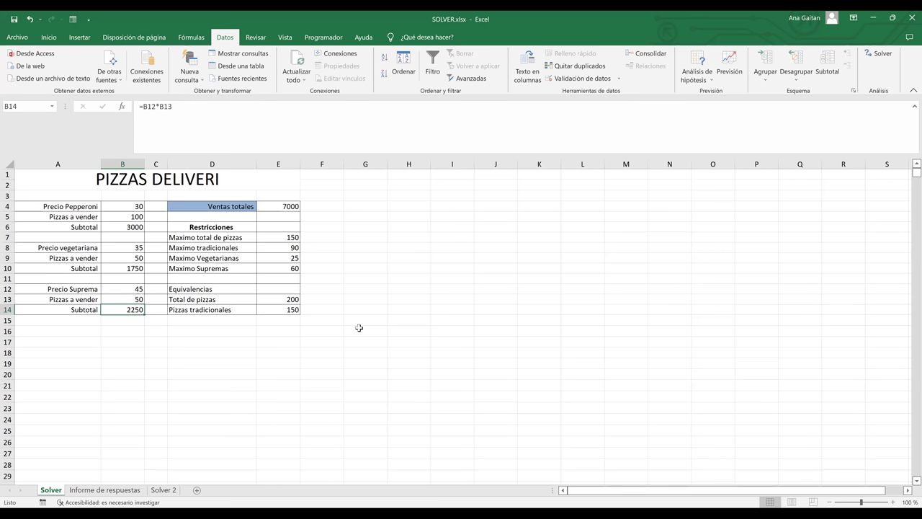
Check Total de pizzas against the maximum limits and inspect which Subtotal cells the Ventas totales formula in E4 adds.
left_click(358, 328)
left_click(302, 300)
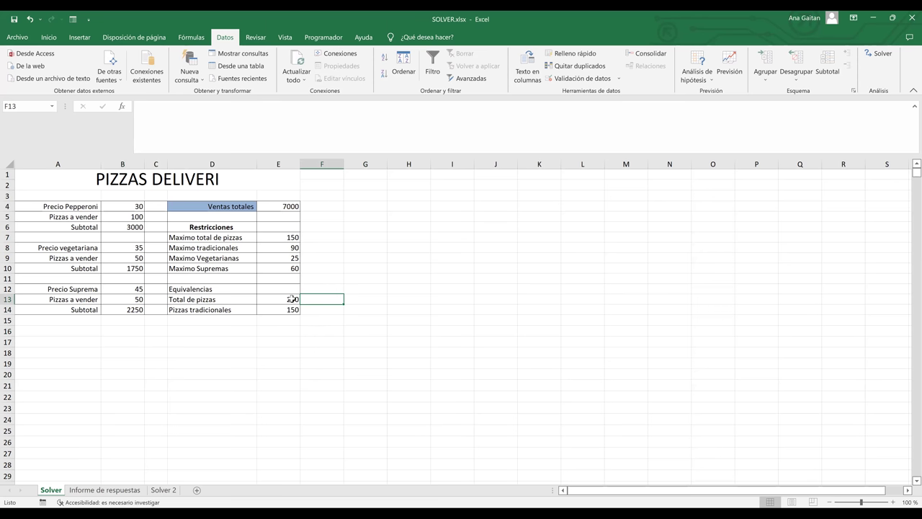
left_click(292, 299)
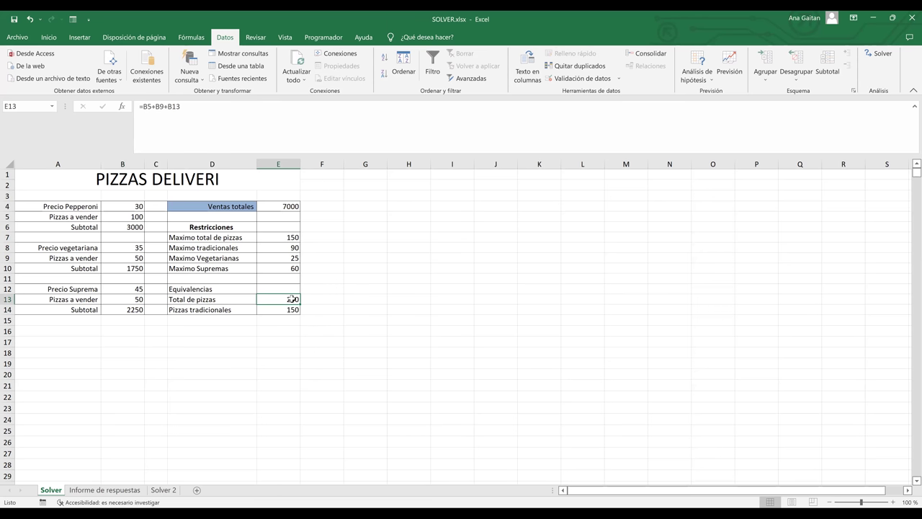
left_click(134, 214)
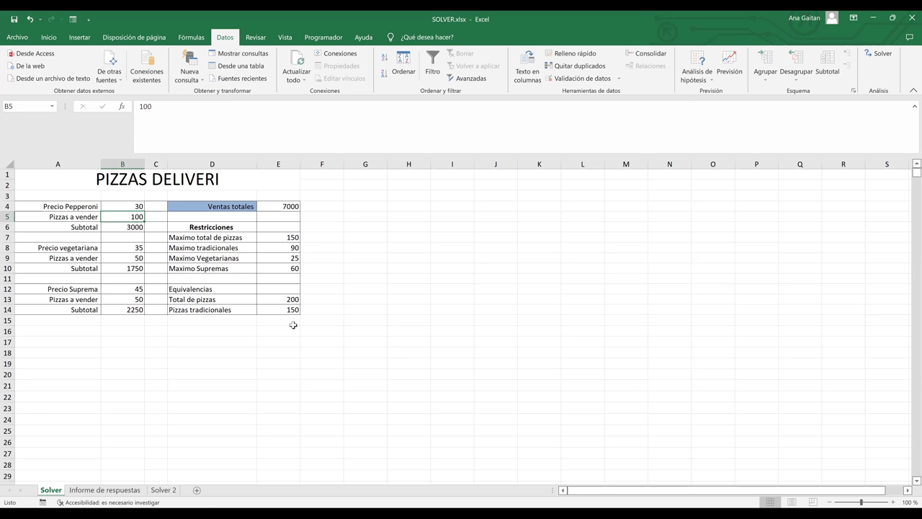
left_click(285, 237)
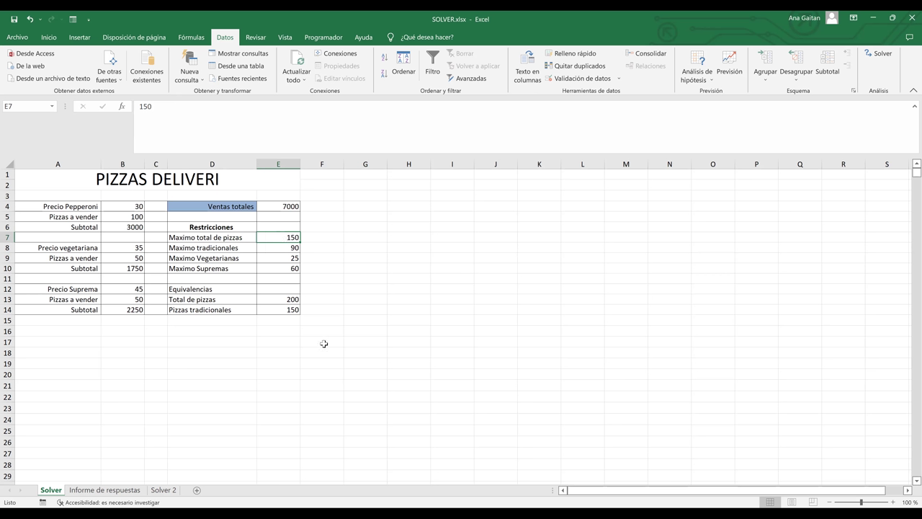
left_click(287, 249)
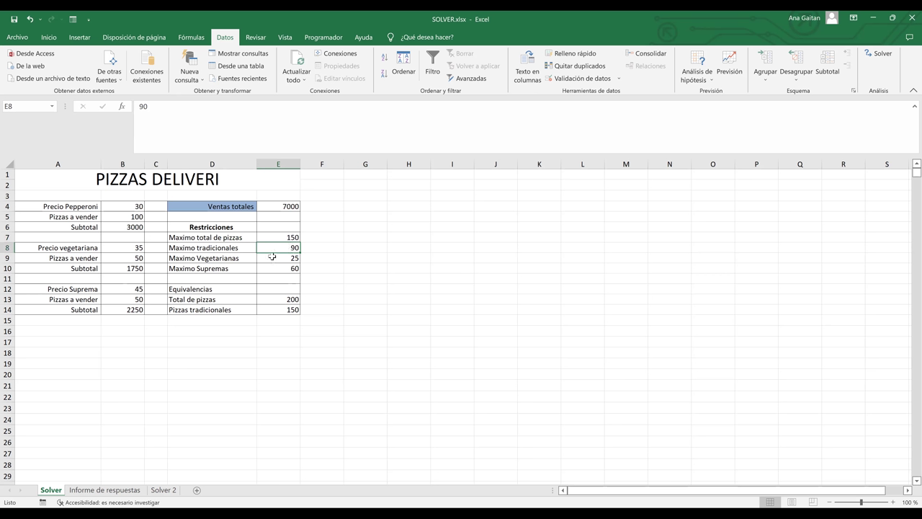
left_click(286, 207)
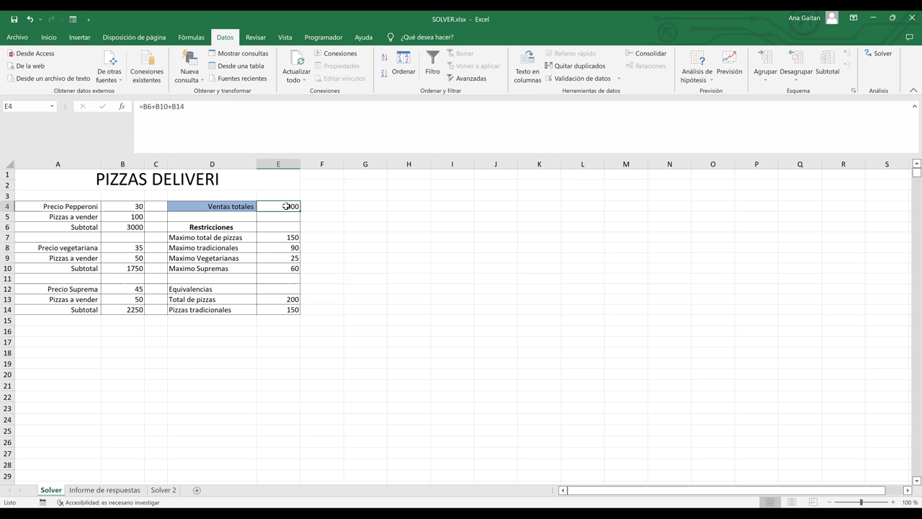
double_click(287, 207)
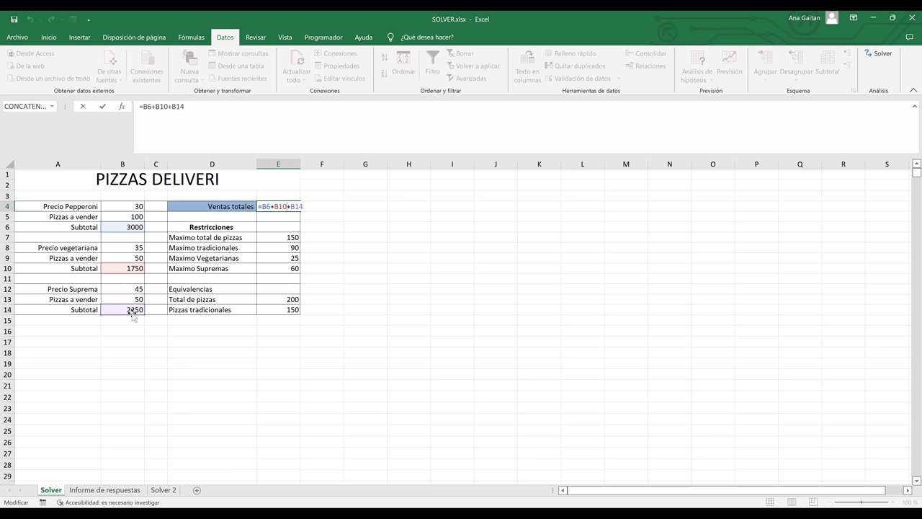
key("Return")
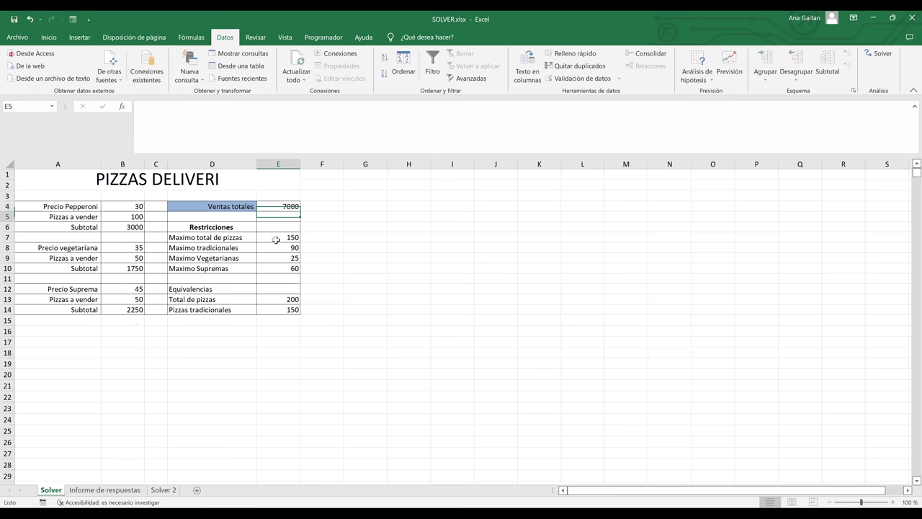
Review the maximum limits for tradicionales, Vegetarianas and Supremas, and the formulas behind Total de pizzas and Pizzas tradicionales.
left_click(275, 248)
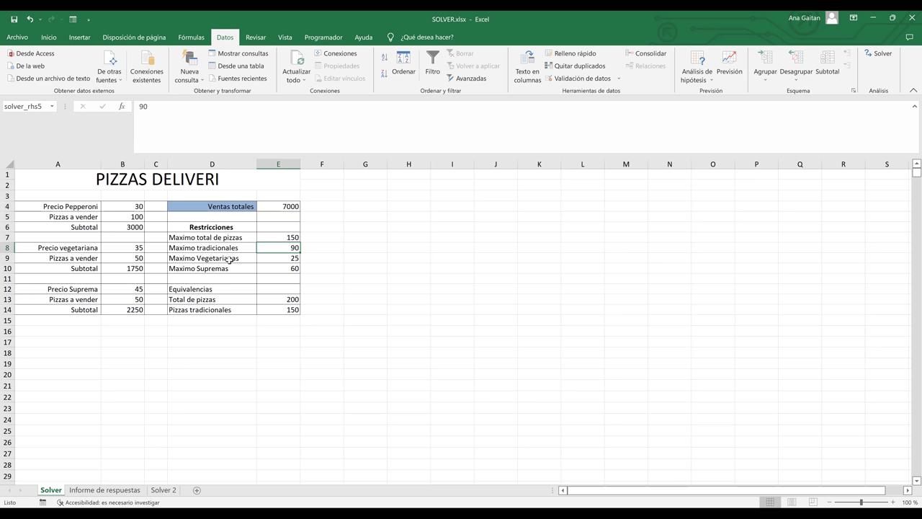
left_click(295, 258)
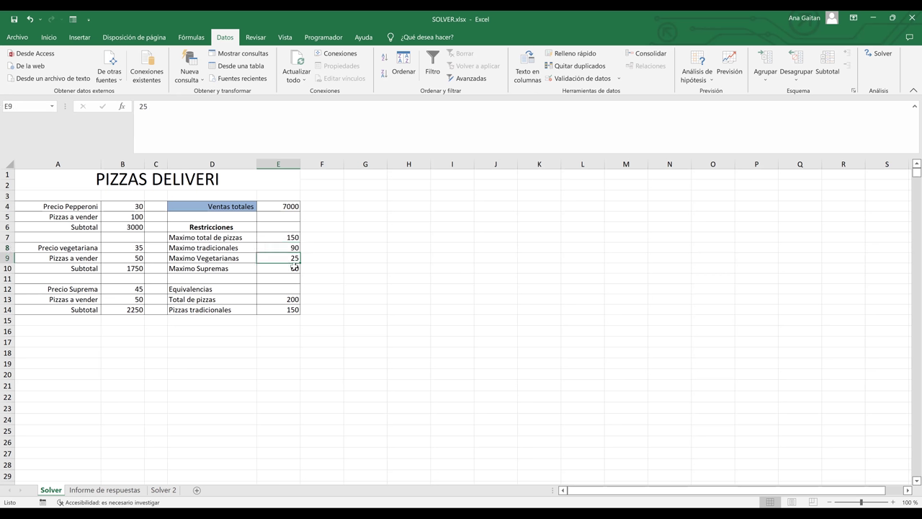
left_click(295, 270)
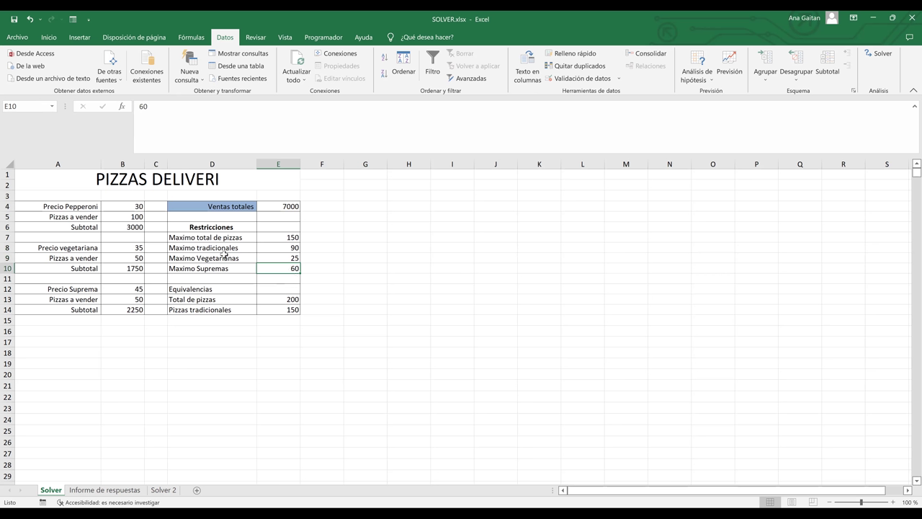
left_click(290, 248)
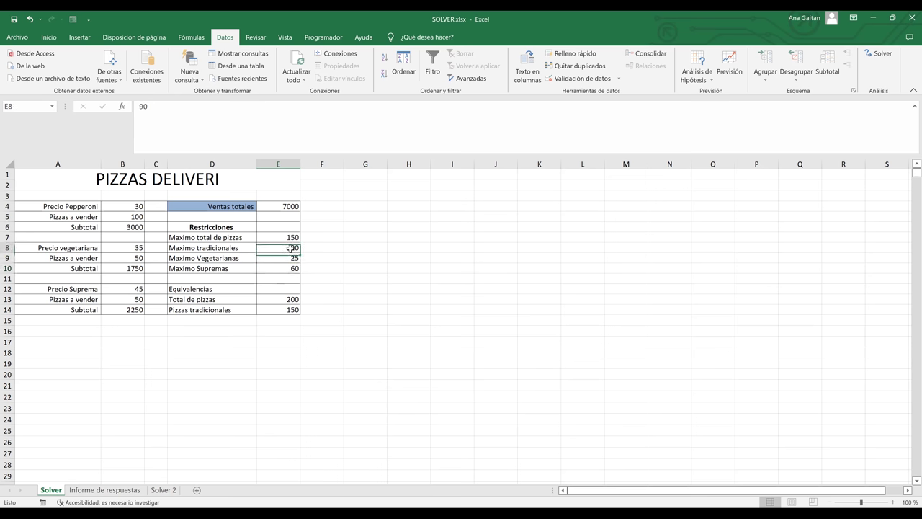
left_click(129, 217)
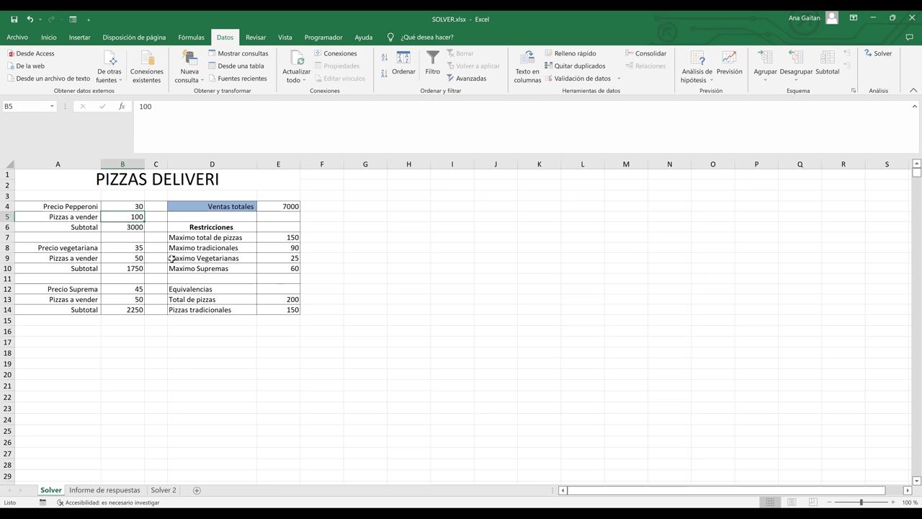
left_click(289, 259)
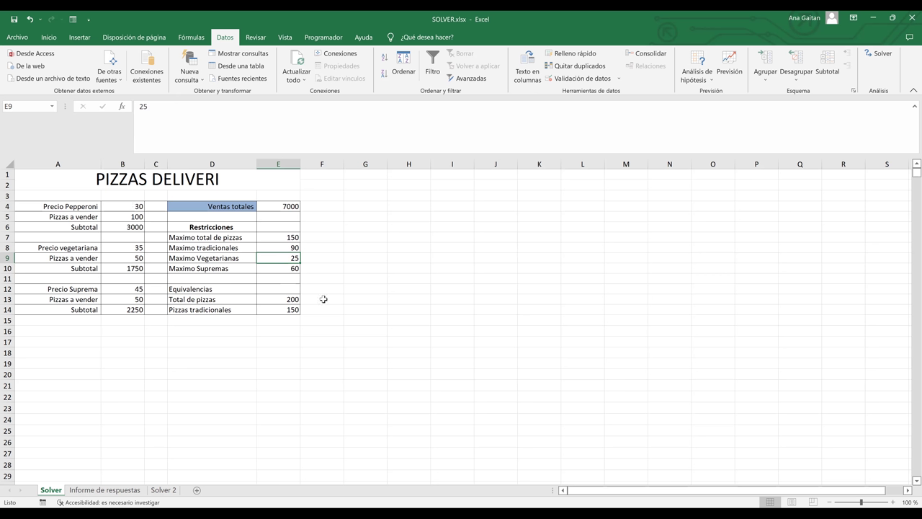
left_click(290, 300)
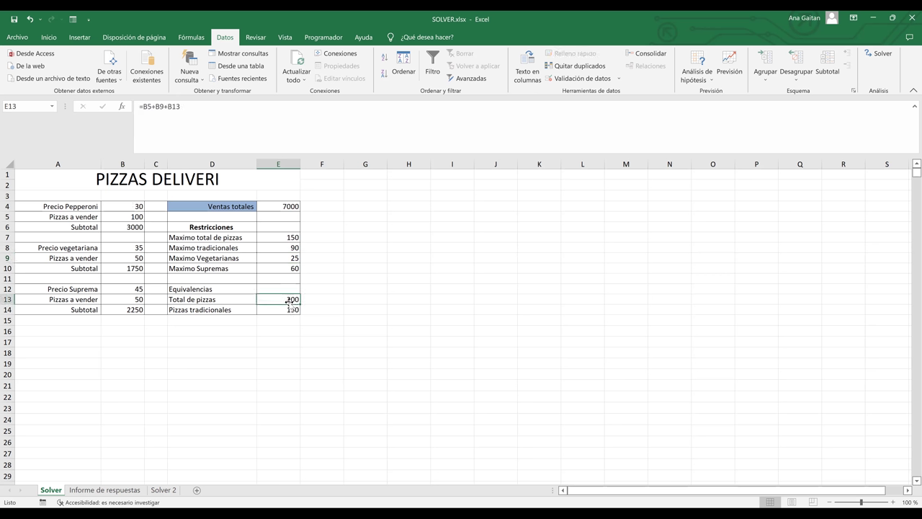
double_click(287, 300)
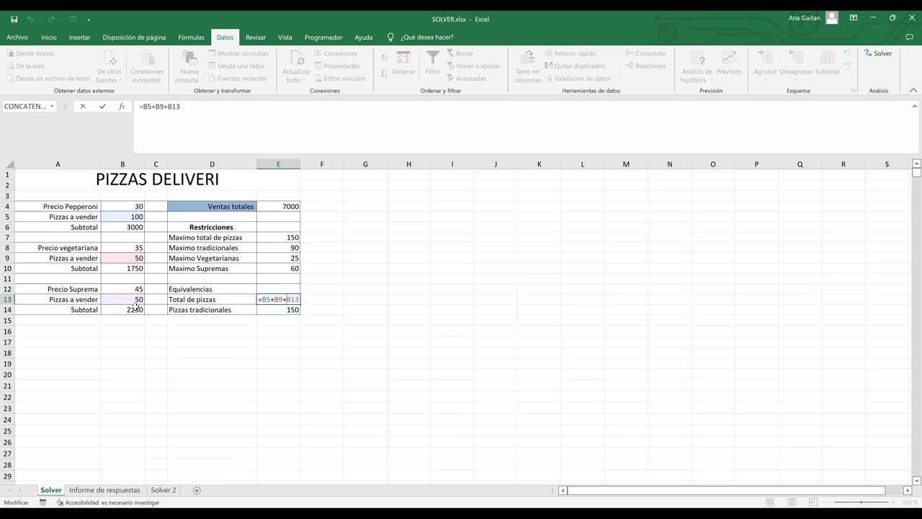
key("Return")
left_click(294, 296)
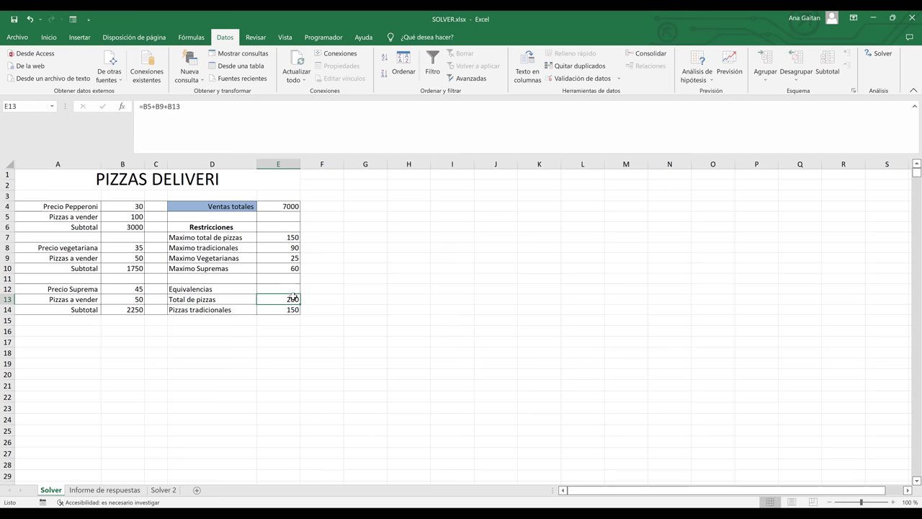
left_click(293, 311)
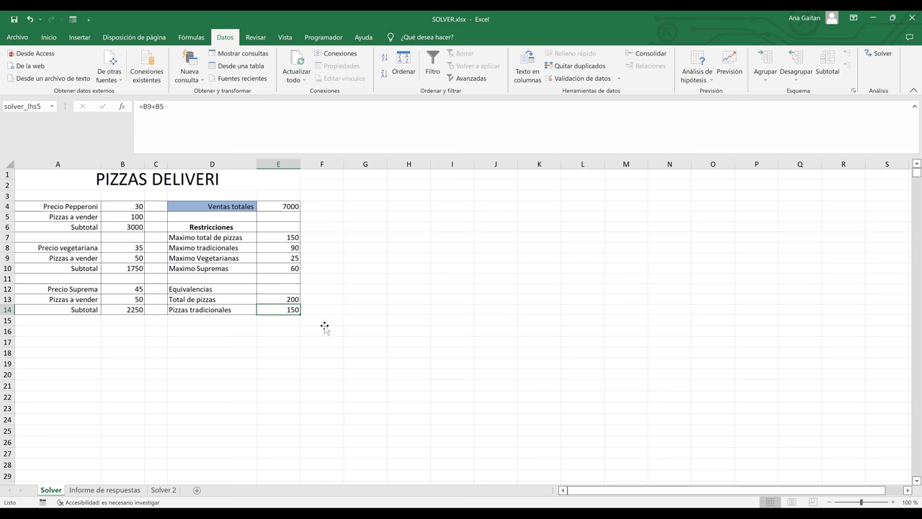
left_click(324, 327)
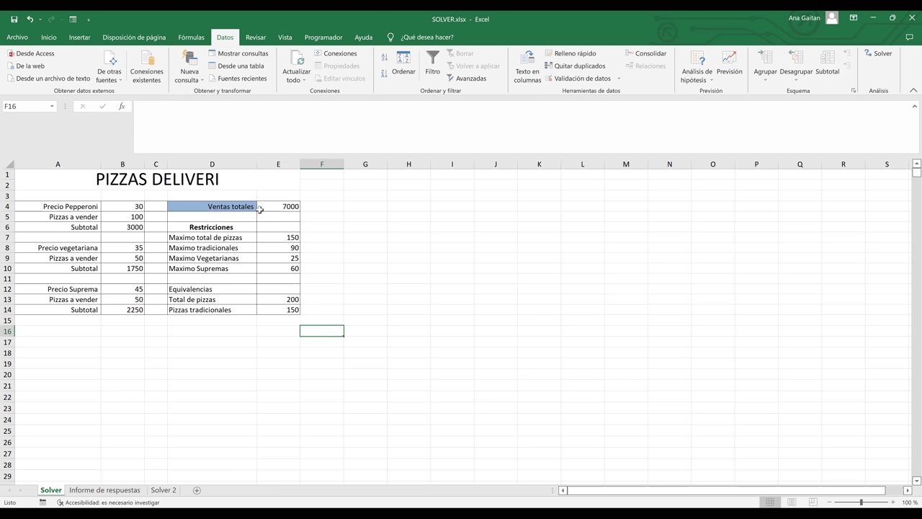
Open the Solver parameters and set the Ventas totales cell $E$4 as the objective.
left_click(284, 207)
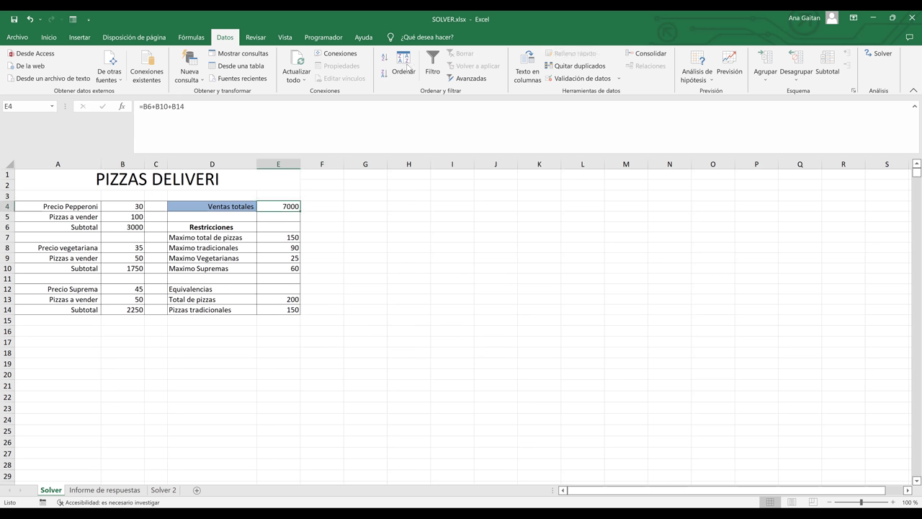
left_click(881, 55)
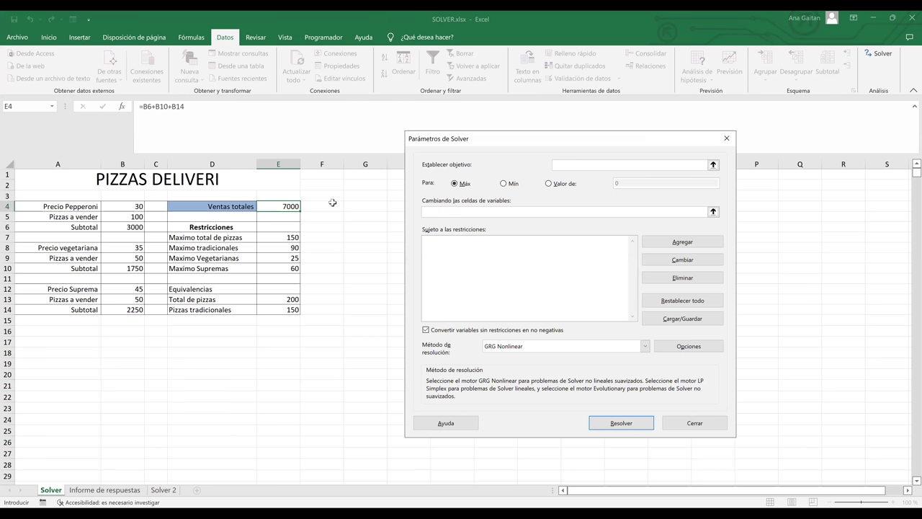
left_click(281, 207)
left_click(189, 240)
type(":$D$")
key("ctrl+a")
key("BackSpace")
left_click(276, 206)
Set the Solver variable cells to the three Pizzas a vender quantities, $B$5;$B$9;$B$13.
left_click(488, 212)
left_click(123, 217)
key("F2")
left_click(137, 258)
left_click(135, 299)
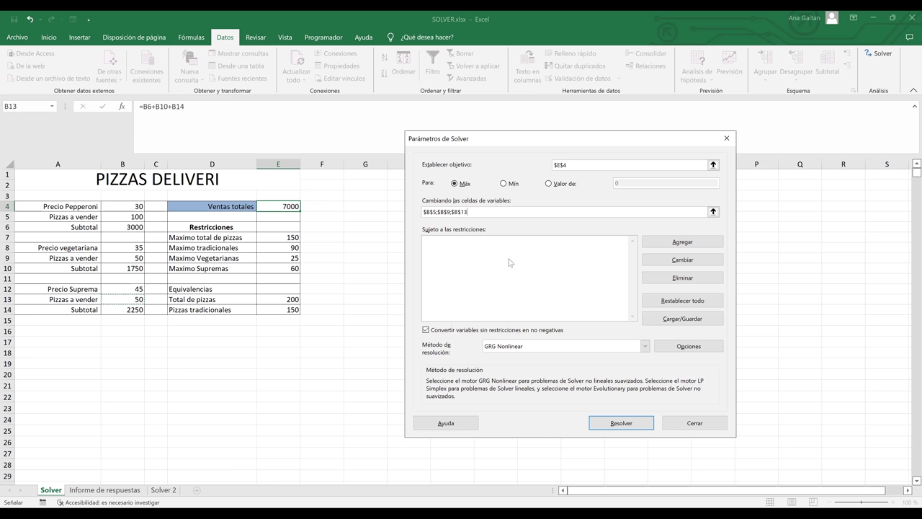
Add the Solver restriction $B$9 <= $E$9 to limit the vegetarian quantity to Maximo Vegetarianas.
left_click(685, 245)
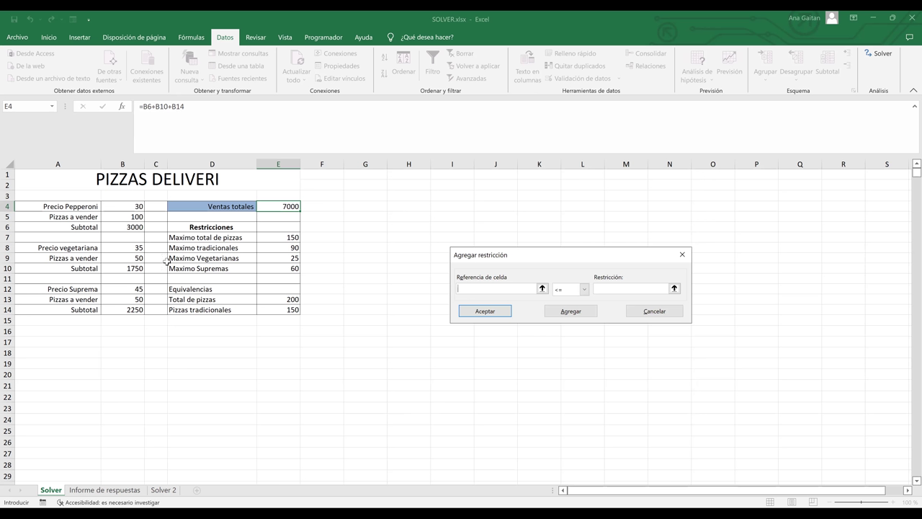
left_click(136, 258)
left_click(282, 259)
key("BackSpace")
key("BackSpace")
key("BackSpace")
key("BackSpace")
left_click(123, 258)
key("Tab")
left_click(291, 258)
left_click(559, 315)
Add the restriction $B$13 <= $E$10 to limit the Suprema quantity to Maximo Supremas.
left_click(132, 299)
left_click(584, 291)
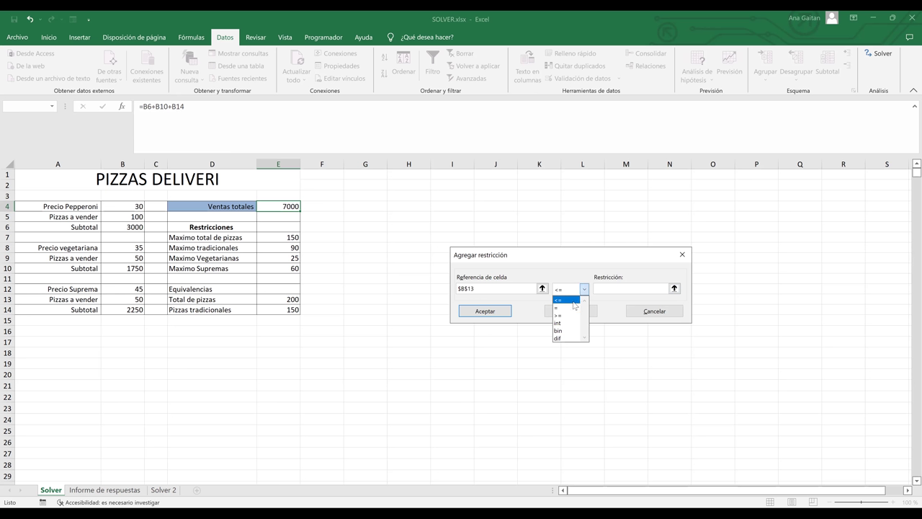
left_click(614, 287)
left_click(616, 286)
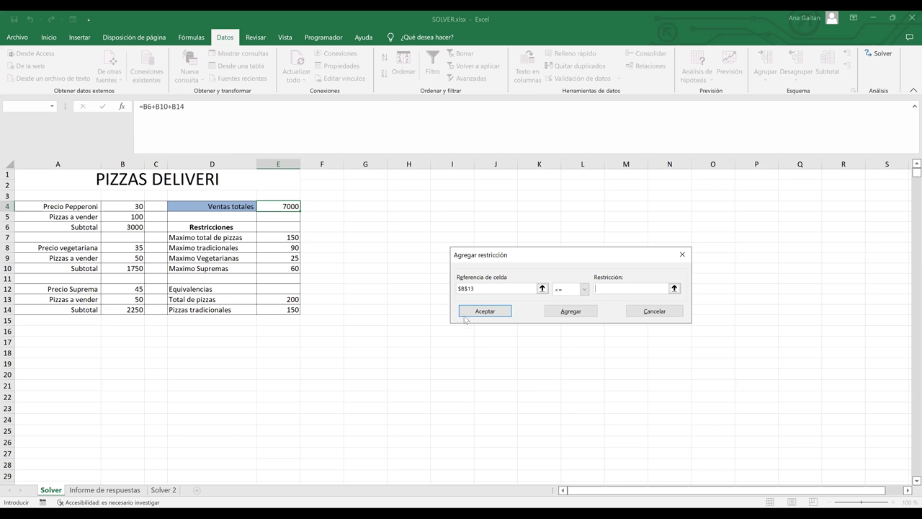
left_click(579, 318)
Add the restriction $E$13 <= $E$7 to limit Total de pizzas to the overall maximum, and finish adding restrictions.
left_click(294, 298)
left_click(627, 289)
left_click(291, 237)
left_click(497, 313)
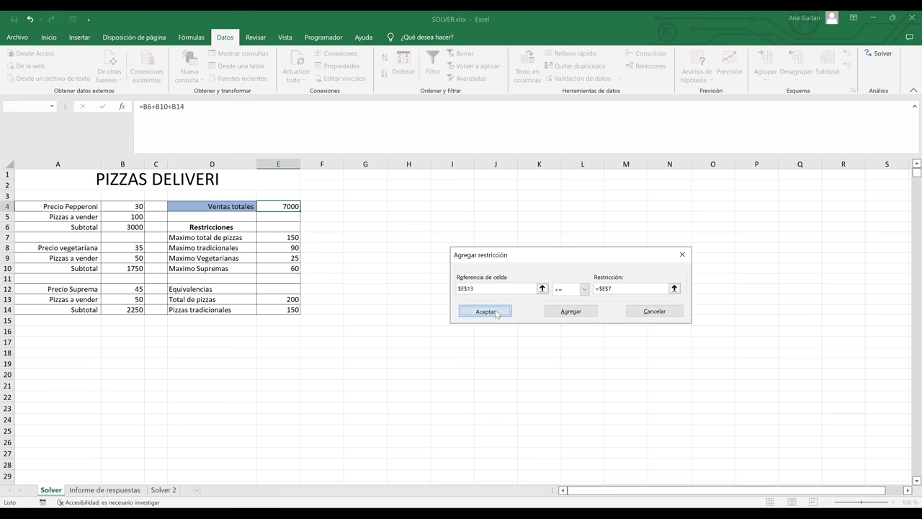
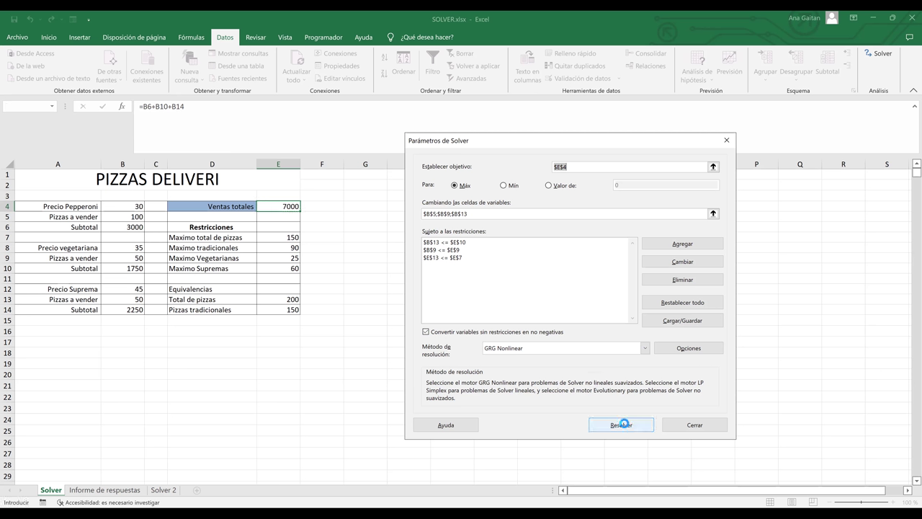
Solve the model and keep the Solver solution in the sheet.
left_click(624, 425)
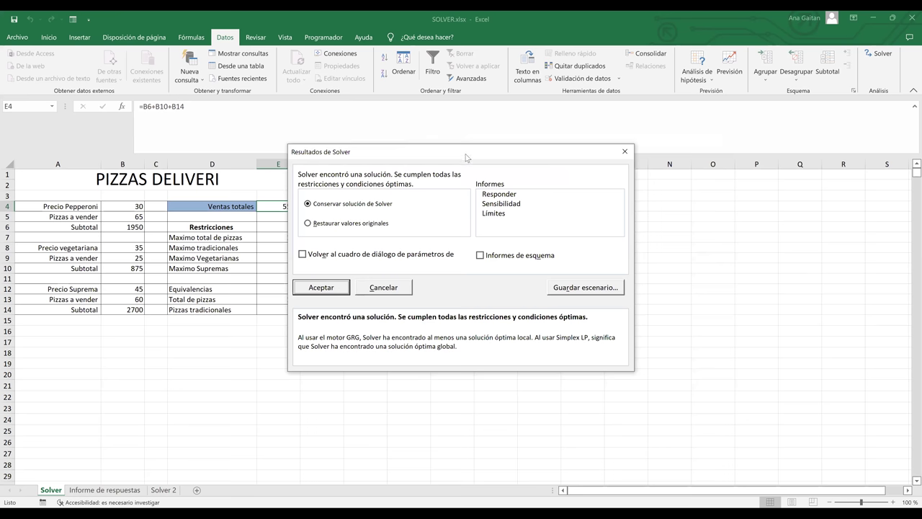
left_click_drag(465, 157, 634, 165)
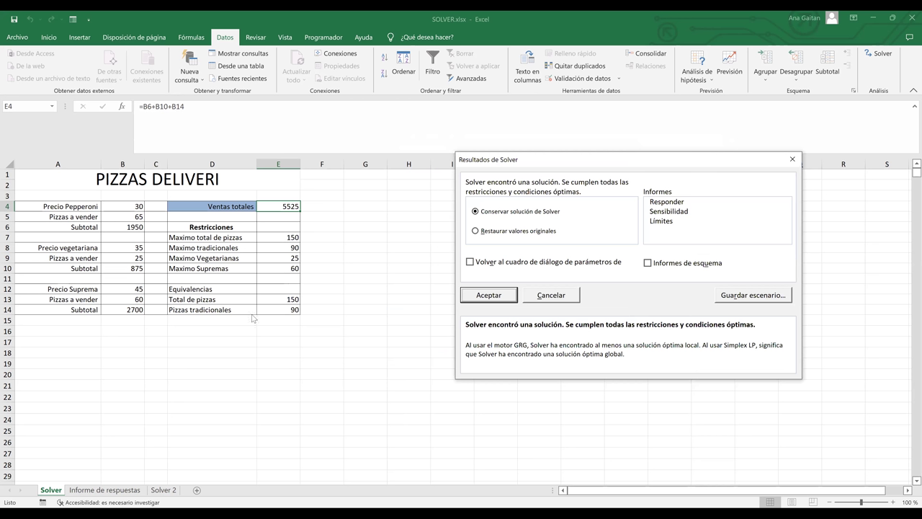
left_click(483, 298)
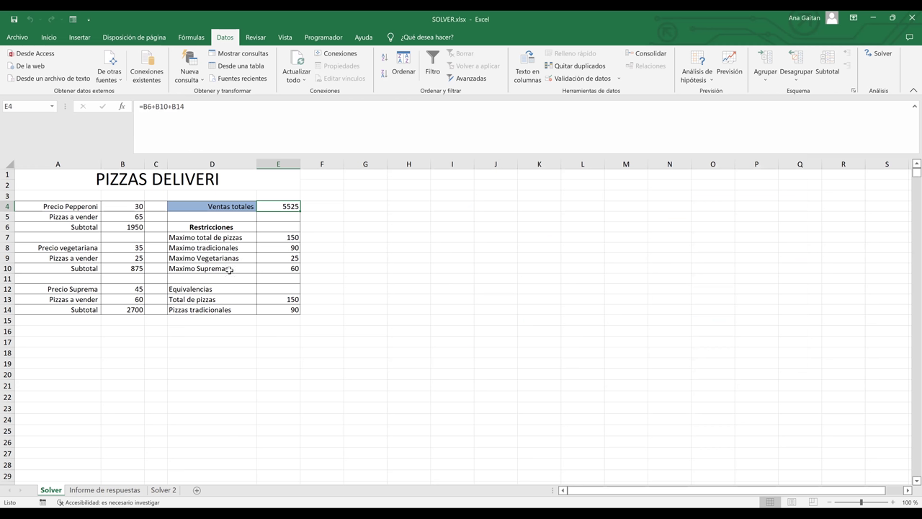
Review the solved Pizzas a vender quantities, compare the Suprema quantity with Maximo Supremas, and check Ventas totales.
left_click(133, 215)
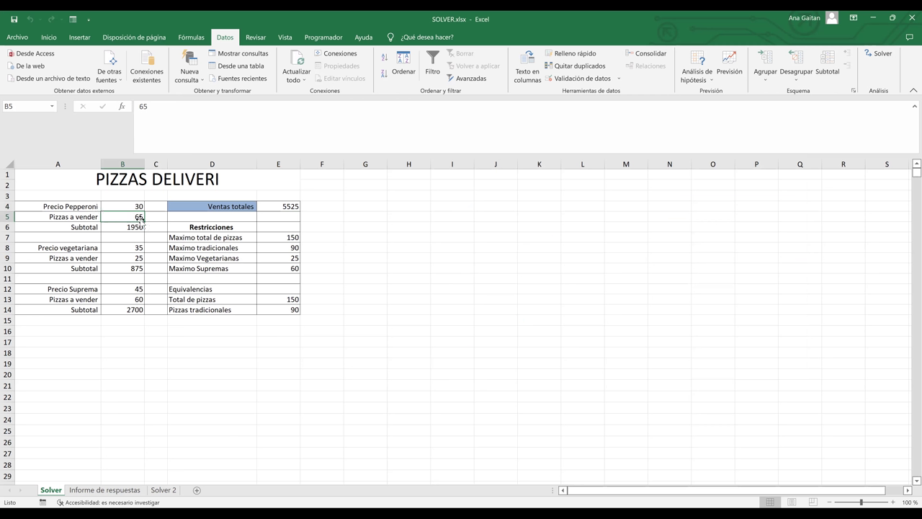
left_click(138, 260)
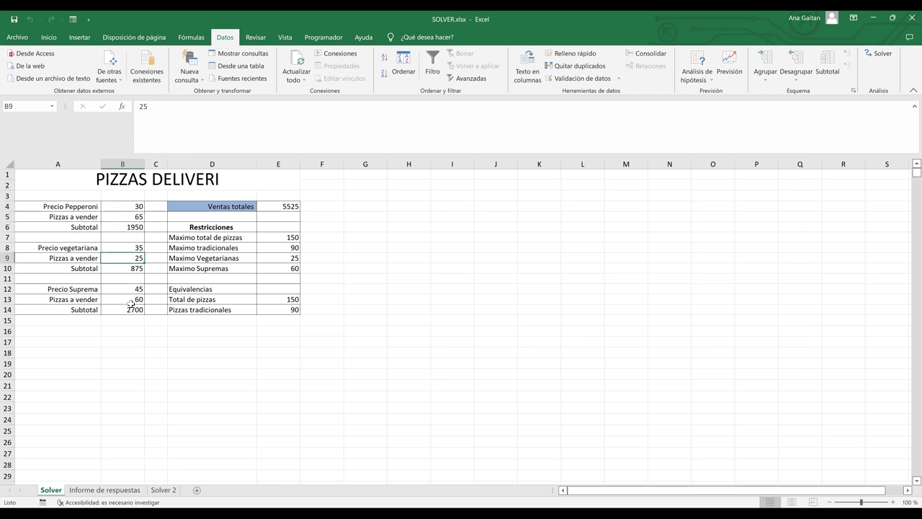
left_click(126, 296)
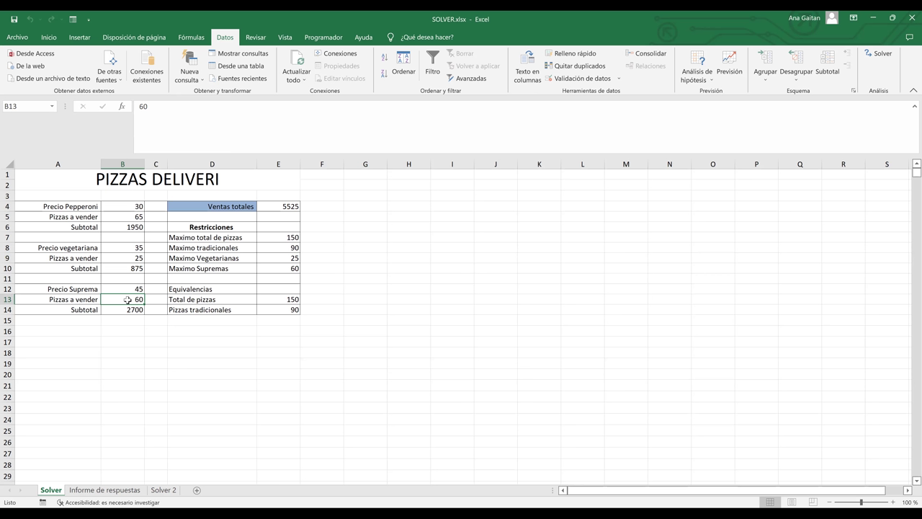
left_click(295, 270)
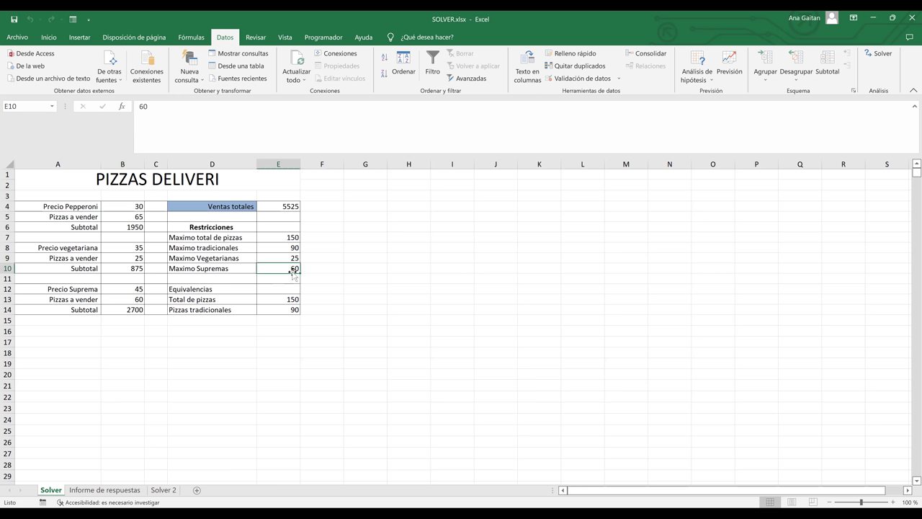
left_click(133, 299)
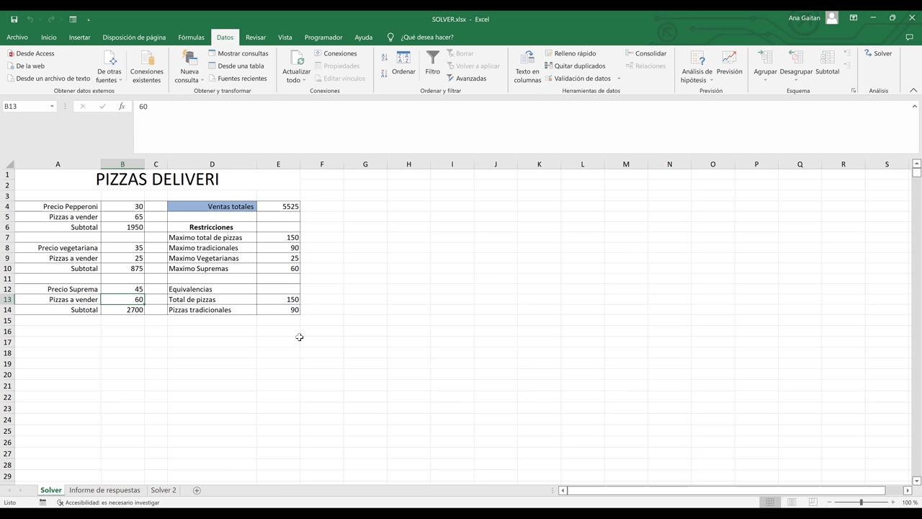
left_click(282, 207)
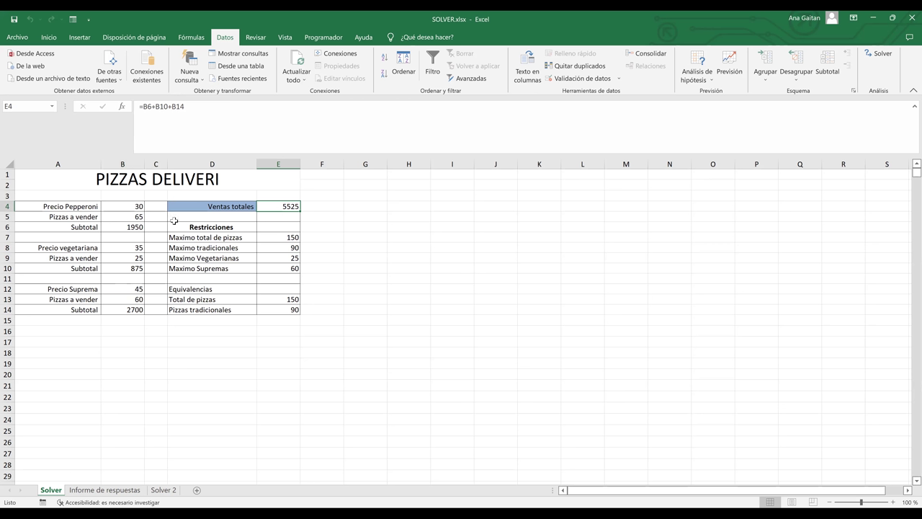
Set Precio Pepperoni in B4 to 35 and check its effect on Ventas totales.
left_click(137, 206)
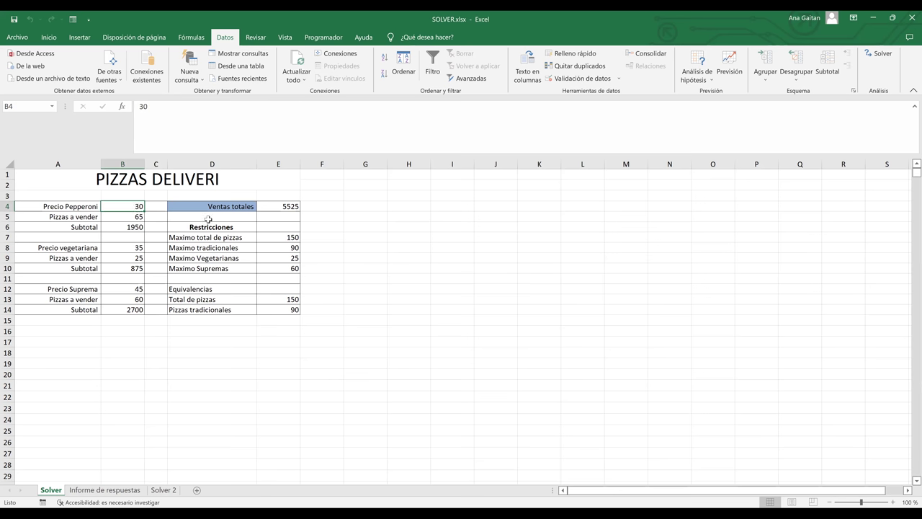
type("35")
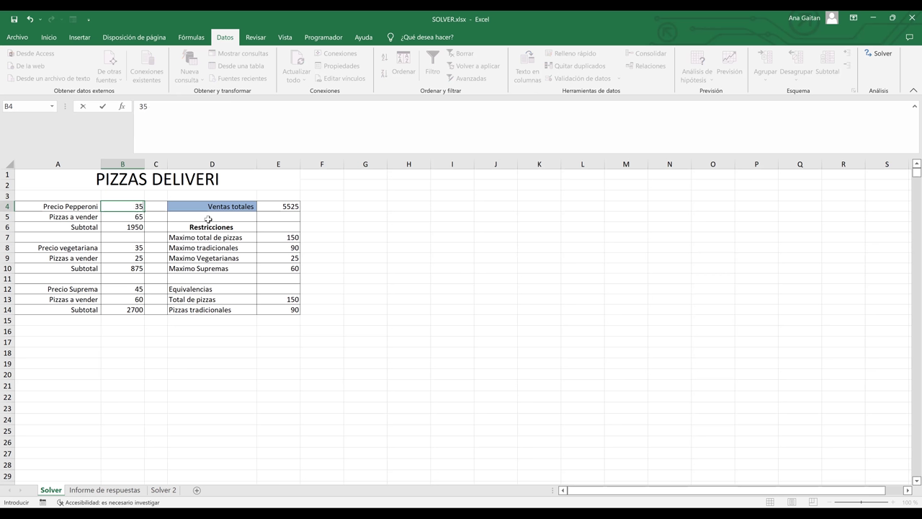
key("Return")
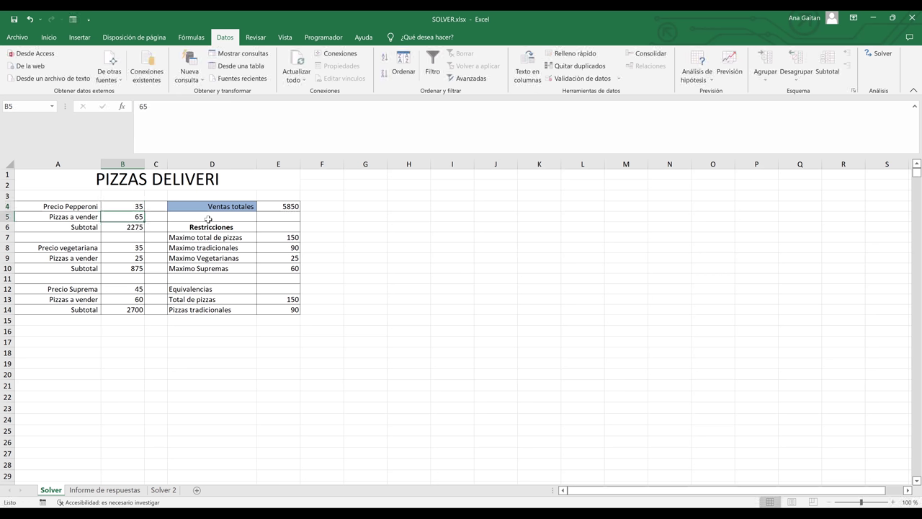
left_click(141, 206)
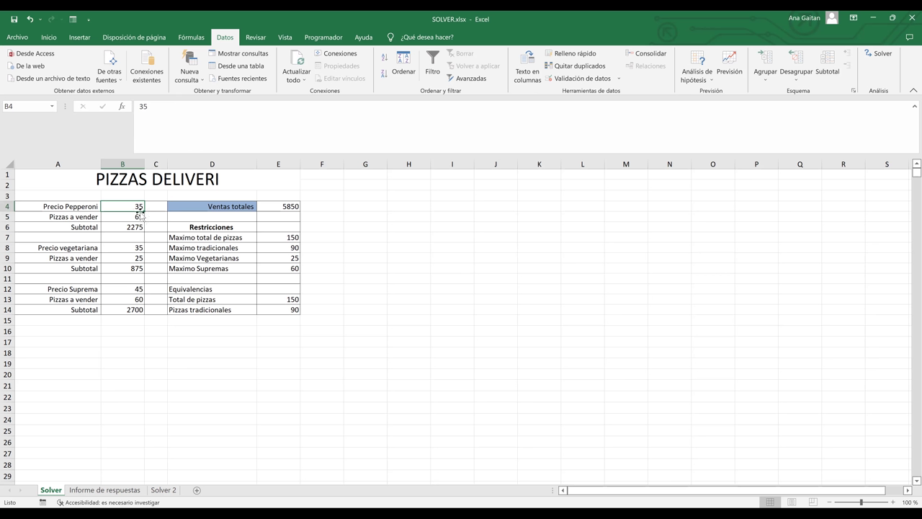
left_click(293, 206)
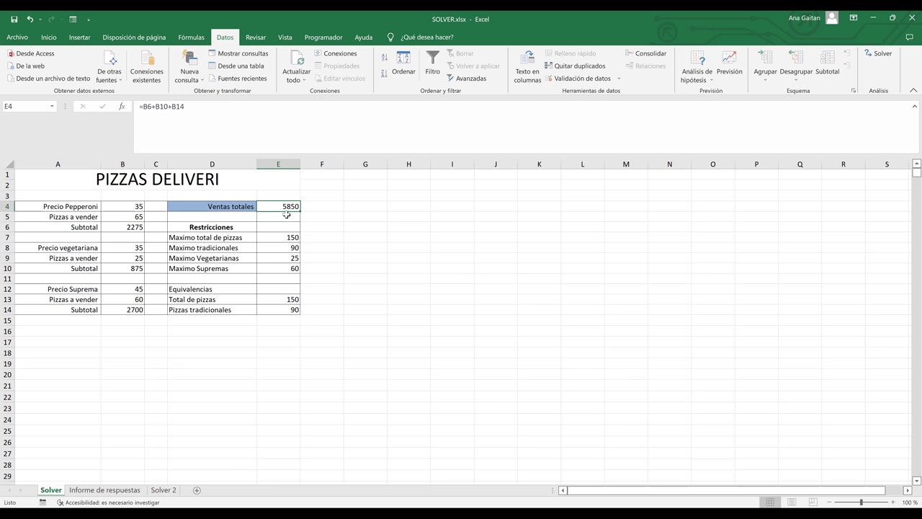
Review the three Pizzas a vender quantities in B5, B9 and B13.
left_click(130, 216)
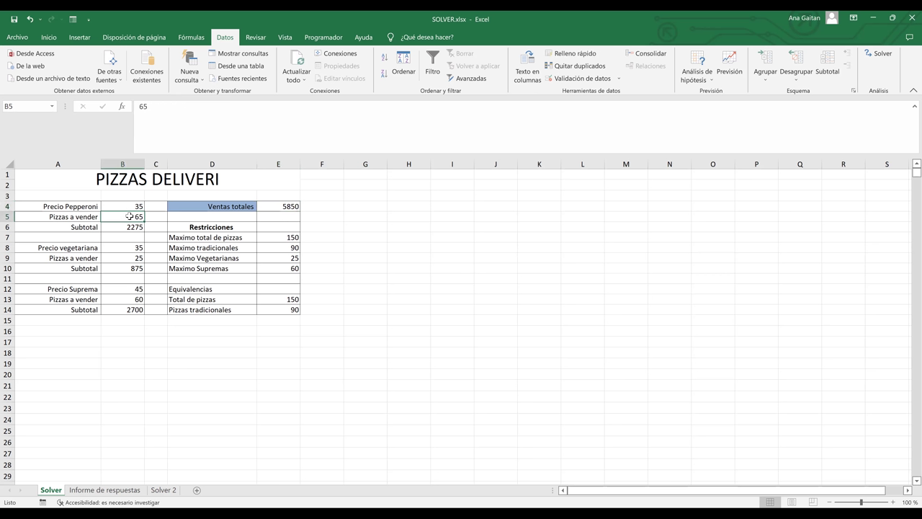
key("Down")
key("Down")
key("Down")
key("Down")
key("Down")
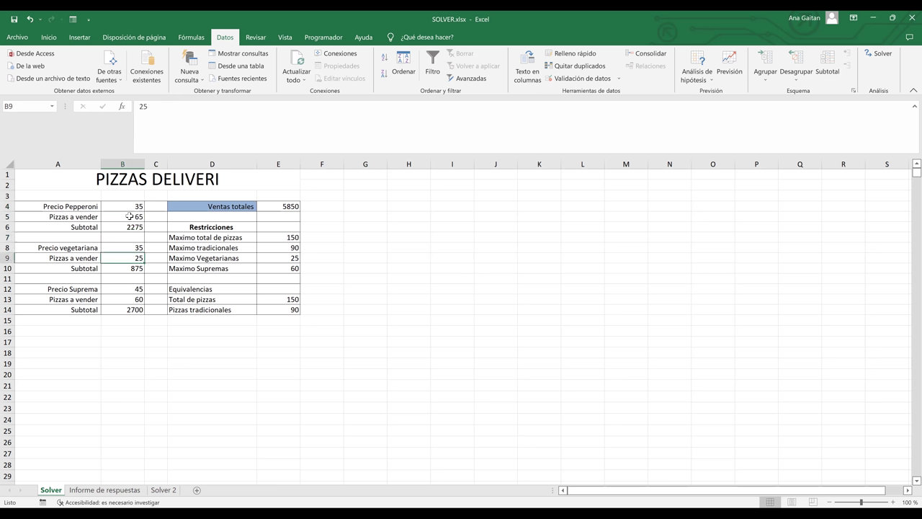
key("Down")
key("Down")
key("Down")
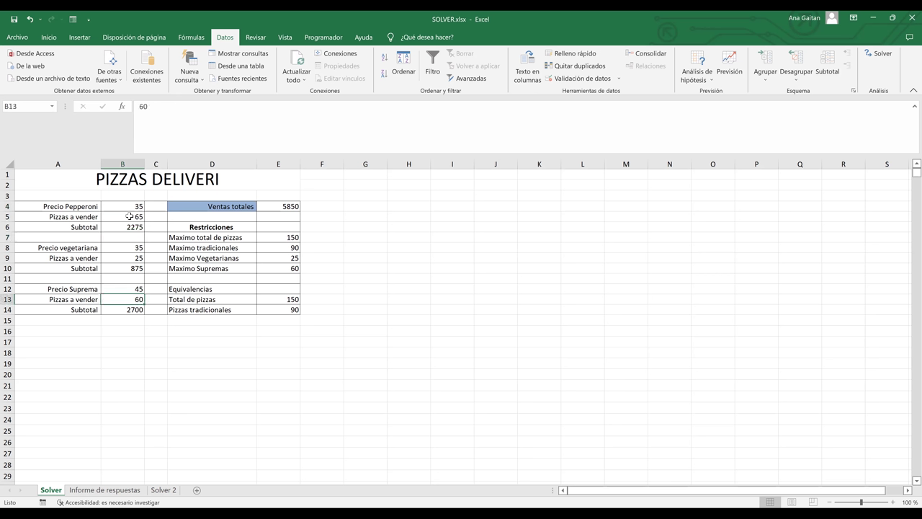
Set Precio vegetariana in B8 to 40 and check Ventas totales in E4.
key("Up")
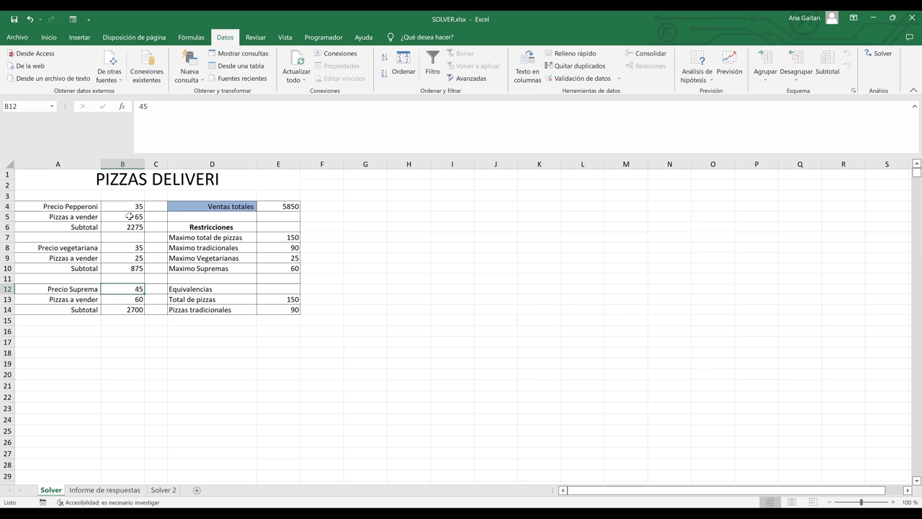
key("Up")
key("Up")
key("Up")
key("Up")
key("Up")
key("Up")
key("Up")
key("Up")
key("Down")
key("Down")
key("Down")
key("Down")
key("Down")
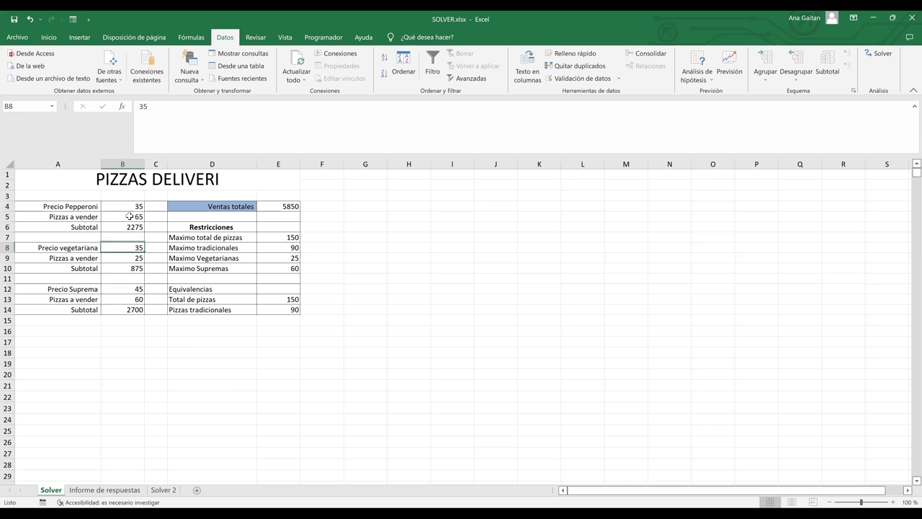
key("Down")
key("Down")
key("Down")
key("Down")
key("Up")
key("Up")
key("Up")
key("Up")
key("Up")
type("40")
key("Return")
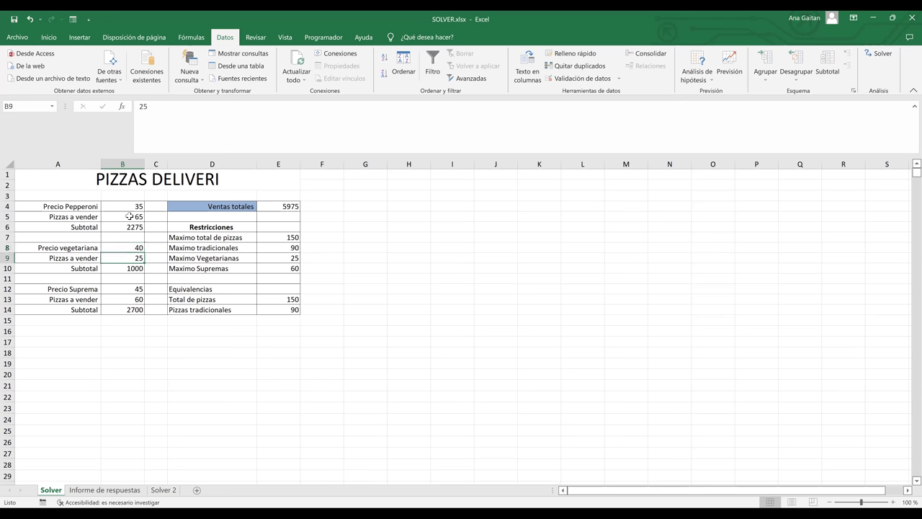
left_click(290, 207)
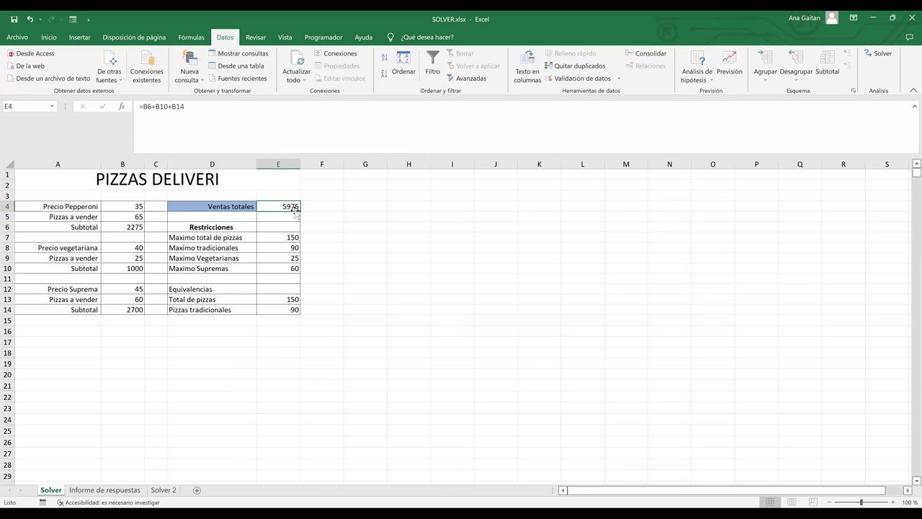
left_click(360, 235)
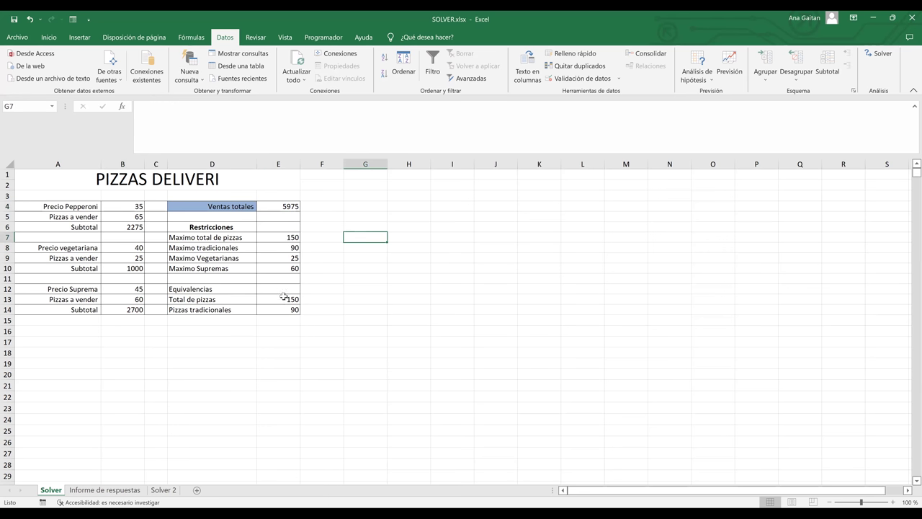
left_click(282, 209)
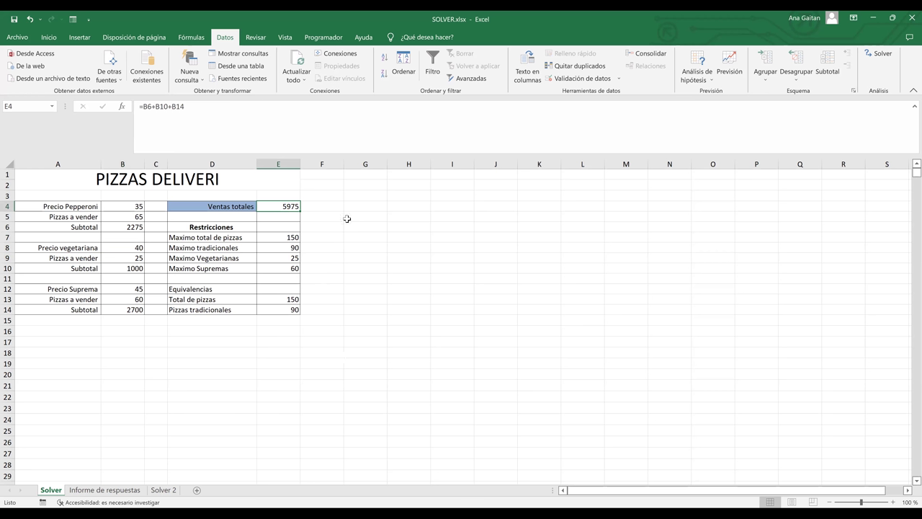
Set Precio Pepperoni in B4 to 20 and check how Ventas totales responds.
left_click(127, 216)
left_click(130, 207)
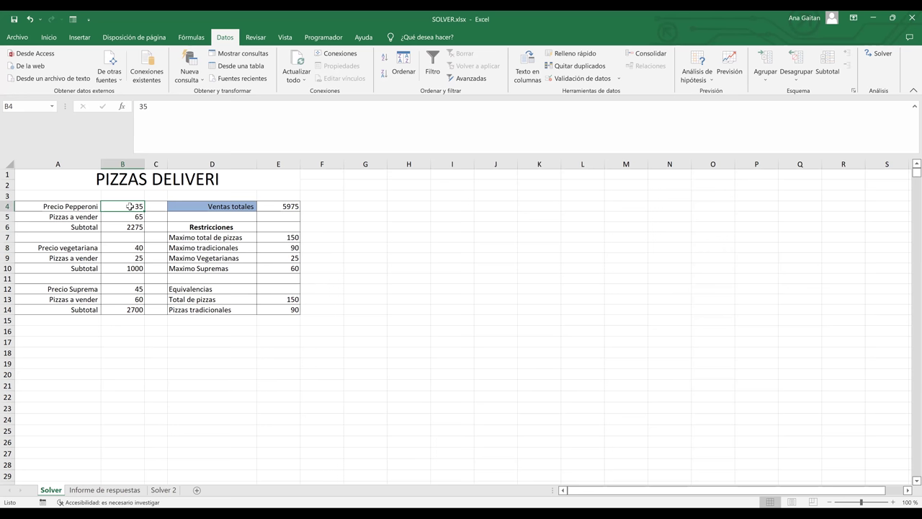
type("20")
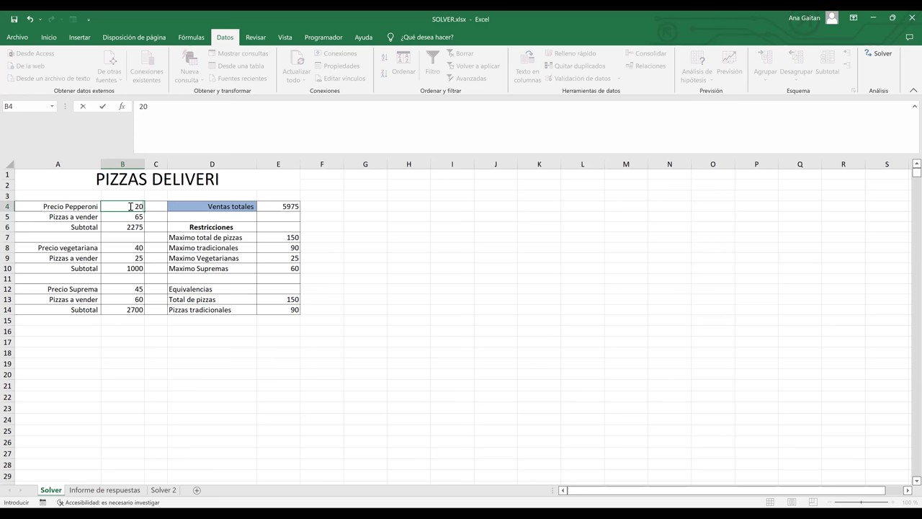
key("Return")
key("Down")
key("Down")
key("Down")
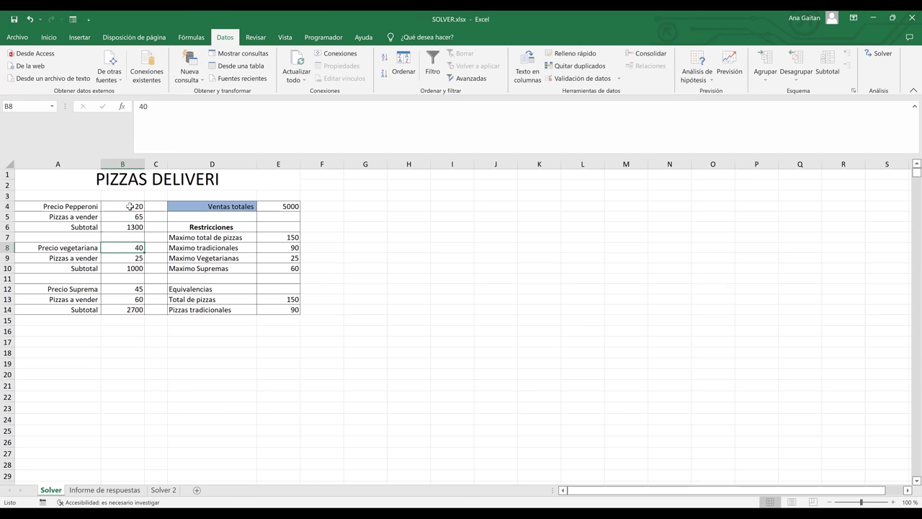
key("Up")
key("Up")
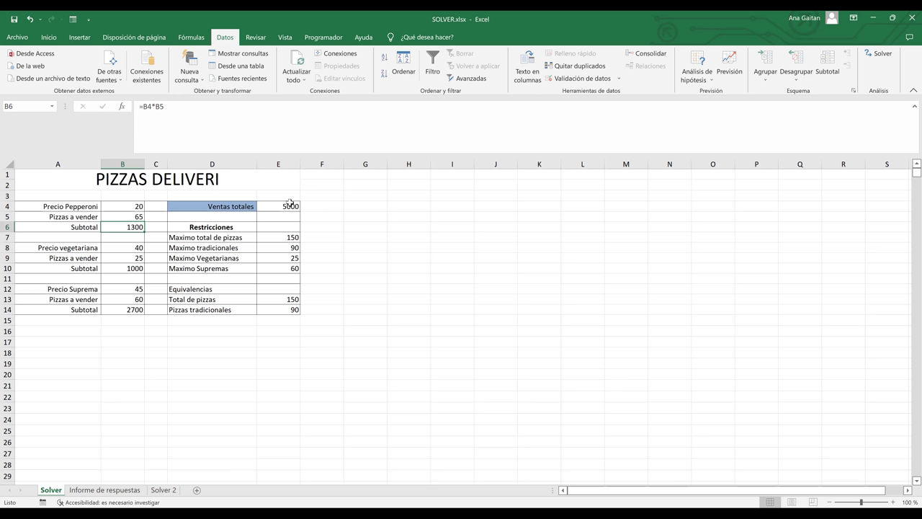
left_click(291, 206)
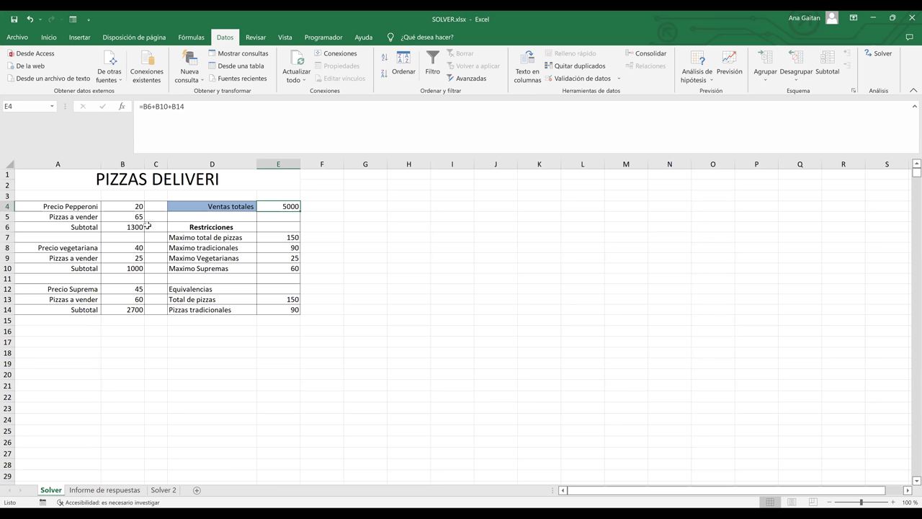
left_click(316, 291)
left_click(312, 322)
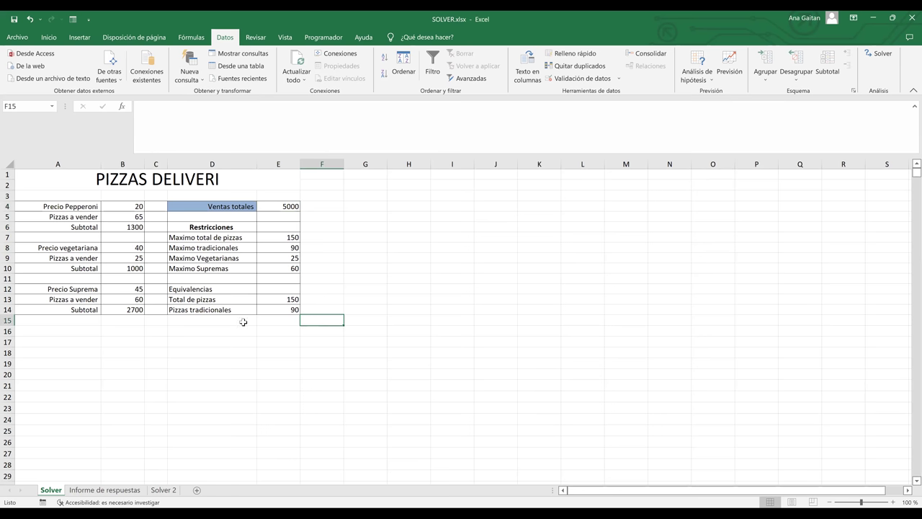
key("Left")
key("Left")
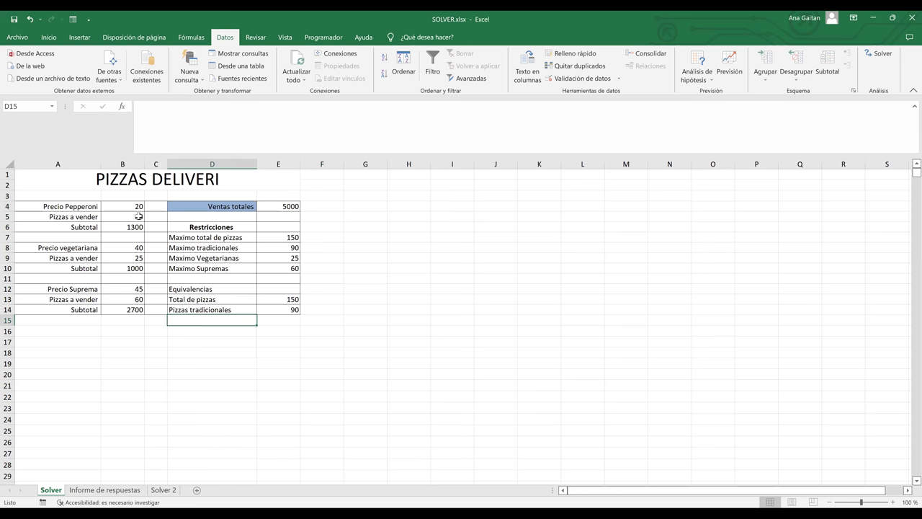
left_click(138, 217)
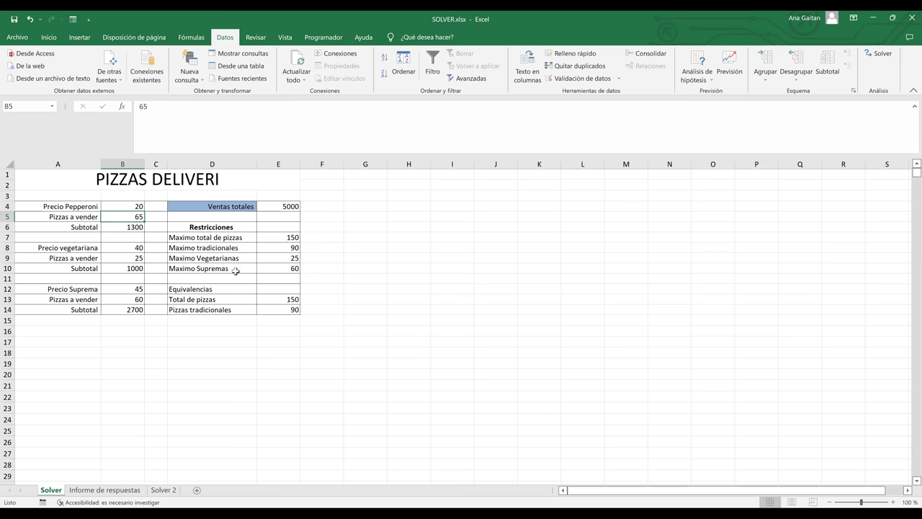
left_click(236, 270)
left_click(200, 311)
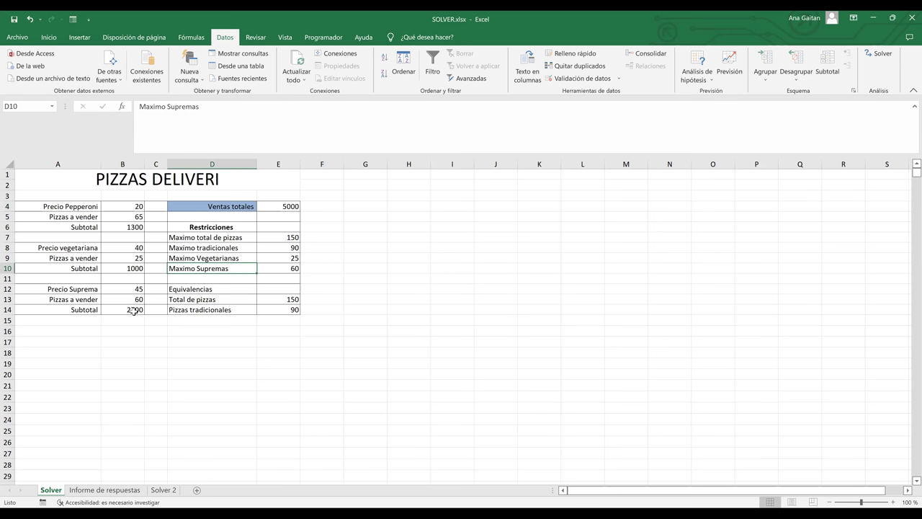
left_click(131, 310)
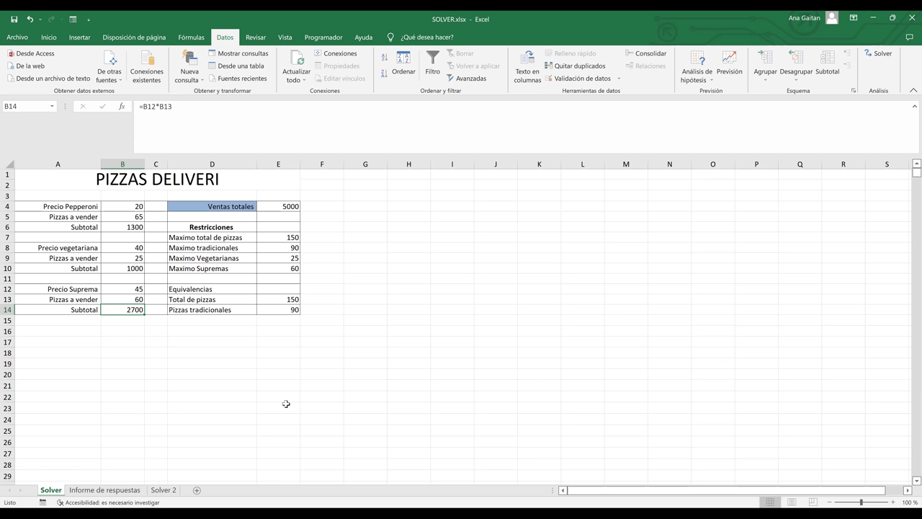
Add a new worksheet to the workbook and enter the heading PRODUCTOS in cell C4.
left_click(197, 490)
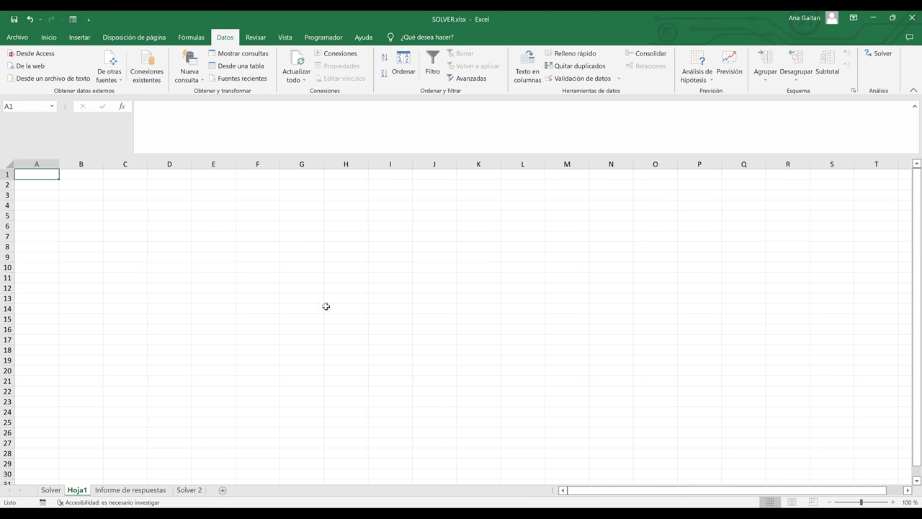
left_click(120, 205)
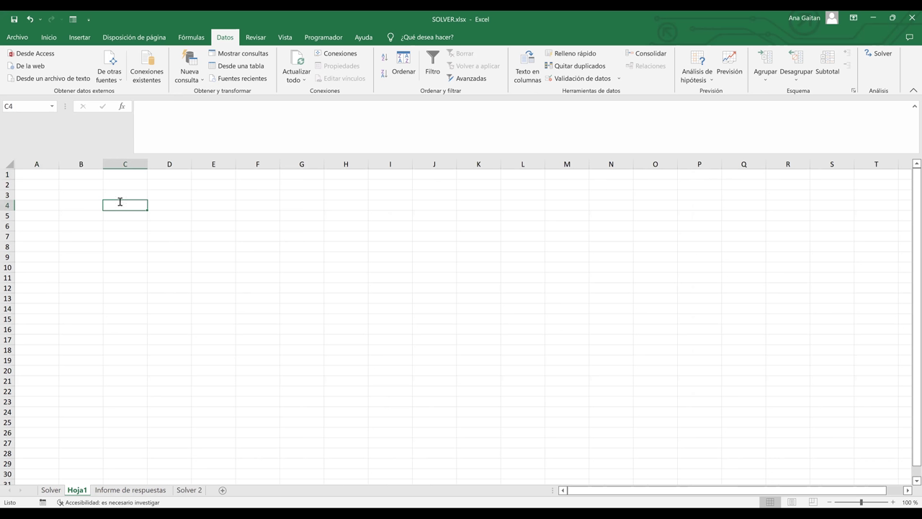
type("PRODUC")
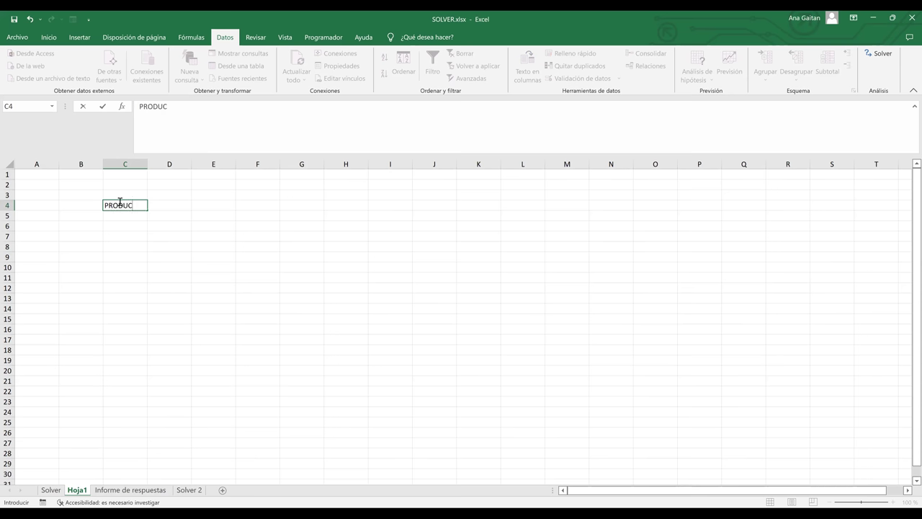
type("TOS")
key("Tab")
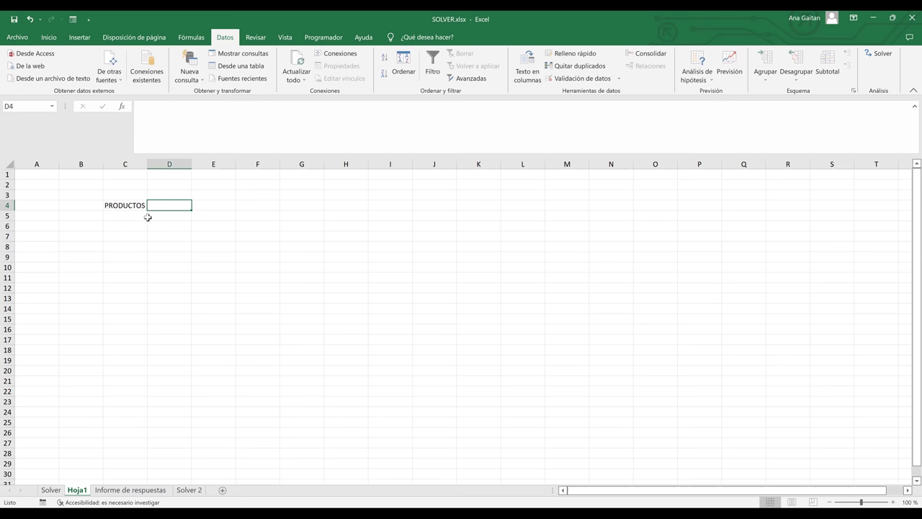
Enter the headers PRECIOS in D4 and TOTAL UNIDADES in E4, and widen column E to fit its header.
type("PRECIOS")
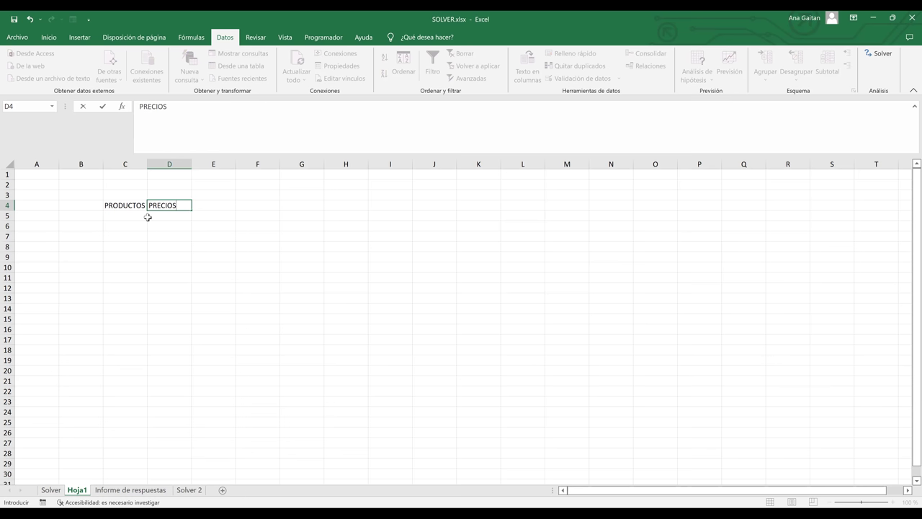
key("Tab")
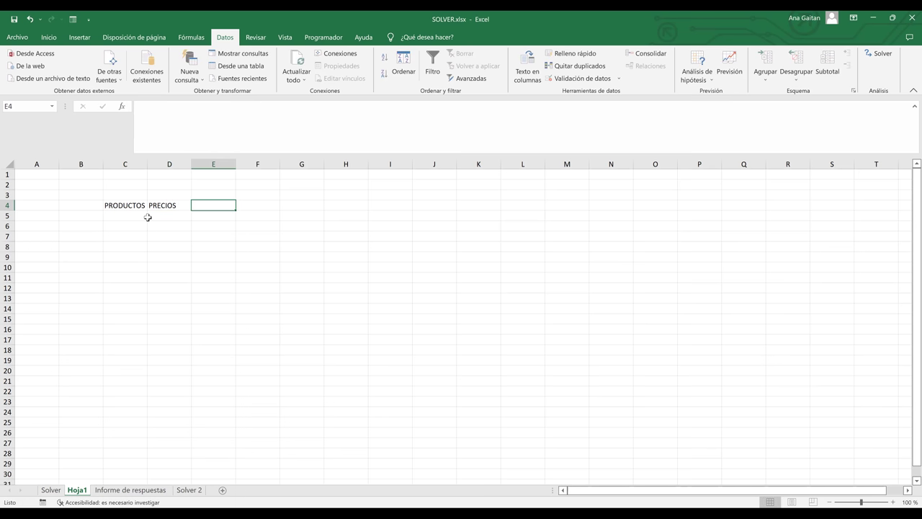
type("TOTAL")
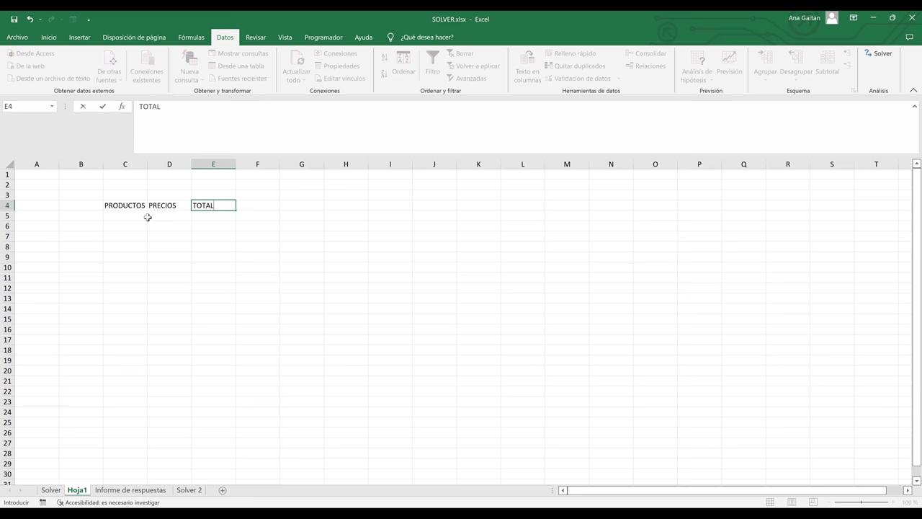
type(" UNIDADES")
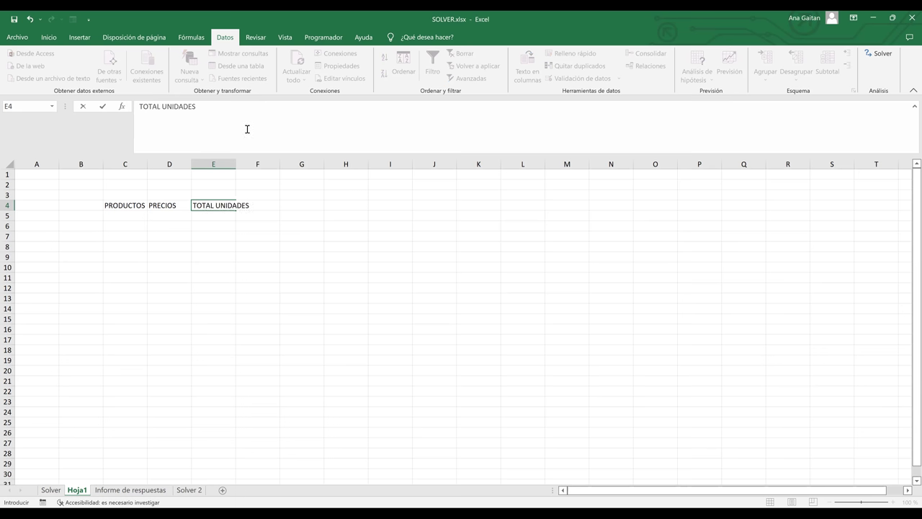
left_click(258, 266)
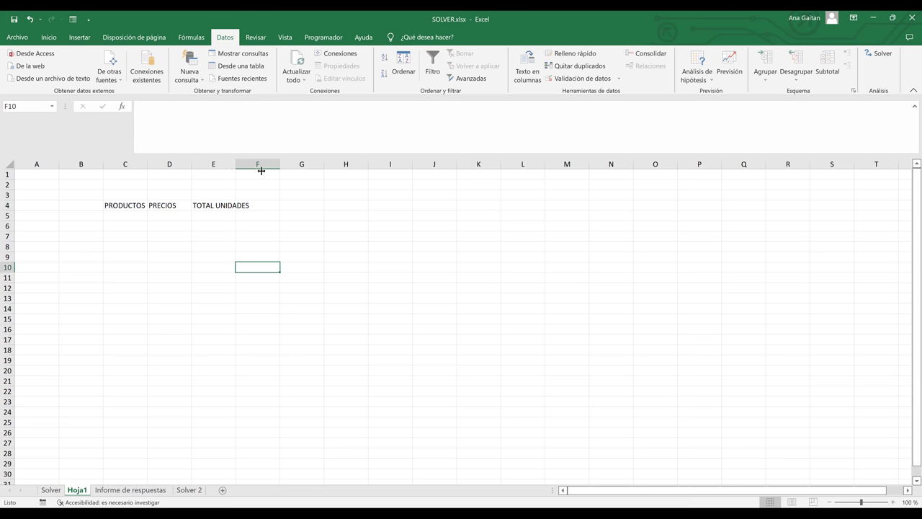
left_click_drag(261, 172, 261, 172)
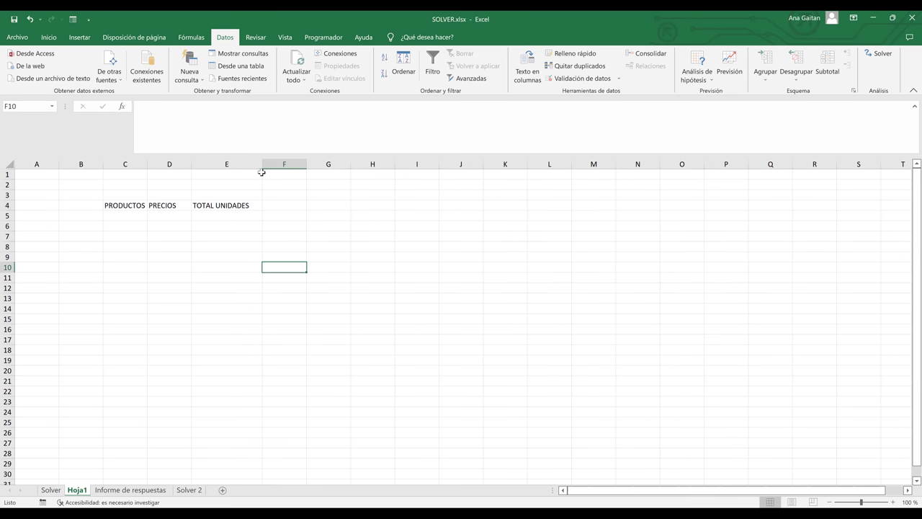
Enter the header TOTAL in F4.
left_click(278, 206)
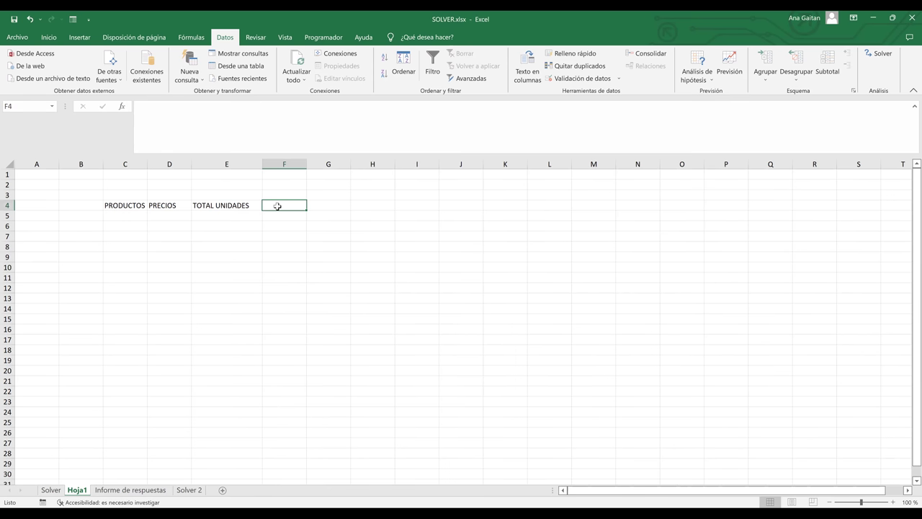
type("TO")
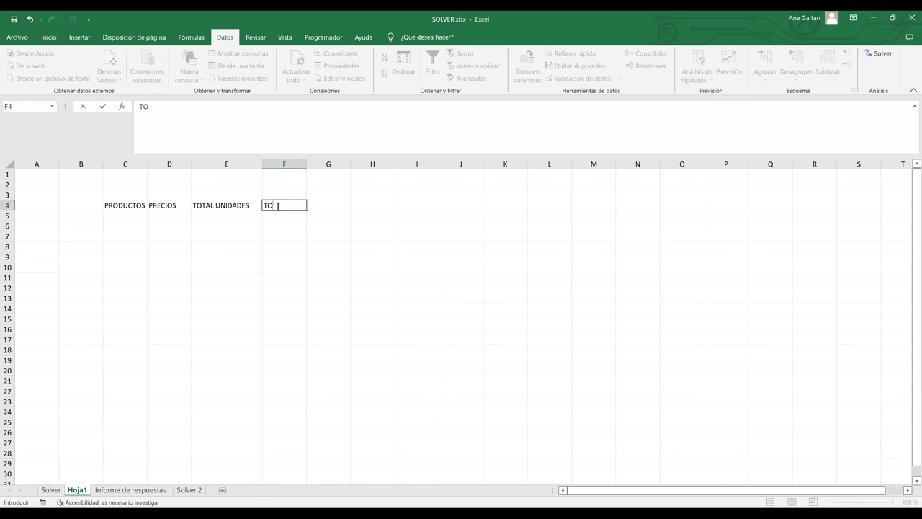
type("TAL")
left_click(301, 232)
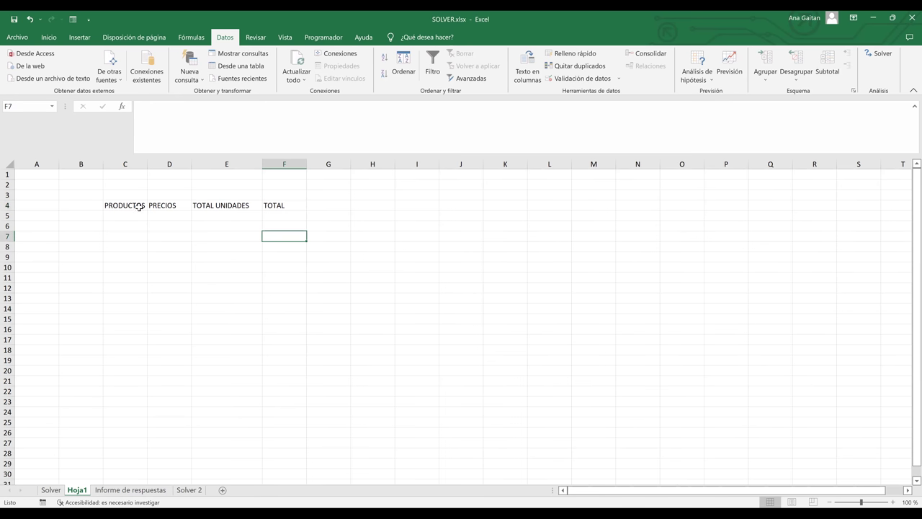
Apply all borders to the table range C4:F16.
left_click(135, 206)
left_click_drag(259, 253, 288, 330)
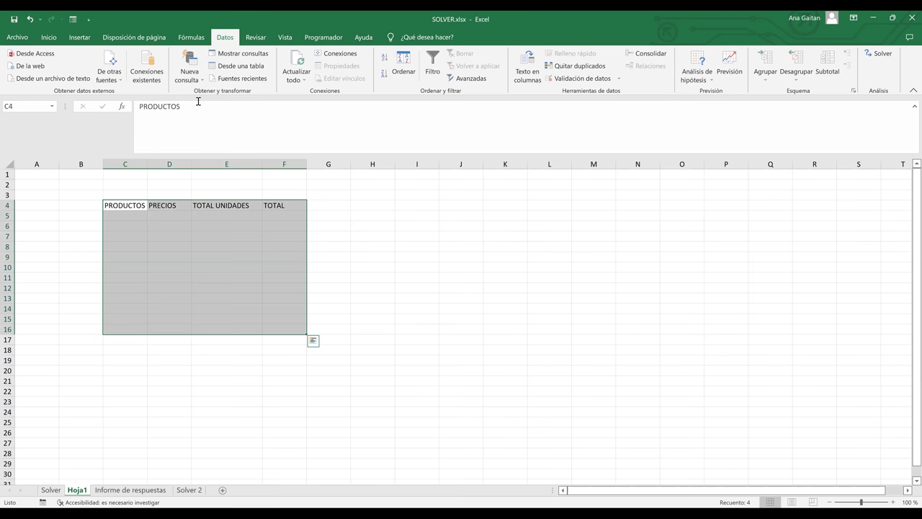
left_click(51, 38)
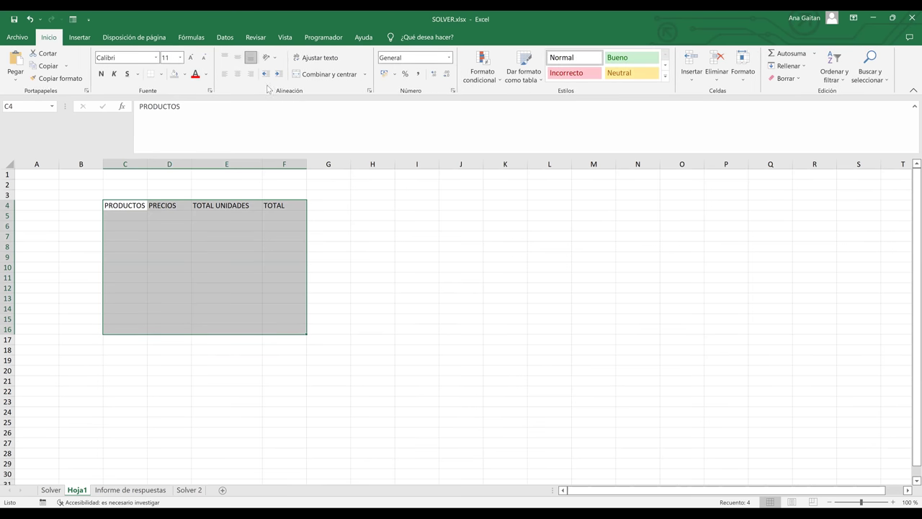
left_click(161, 74)
key("Return")
left_click(247, 248)
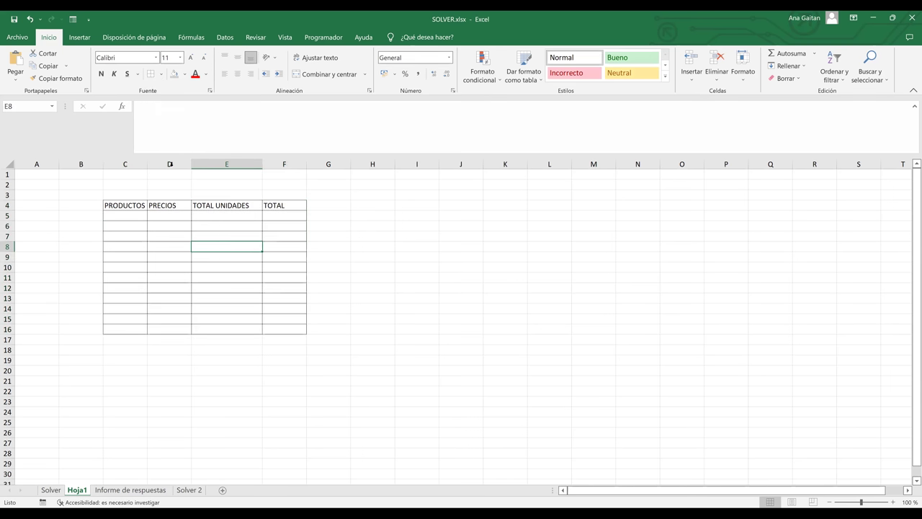
Widen the table's columns C through F, giving PRODUCTOS the most room.
left_click_drag(185, 173, 241, 166)
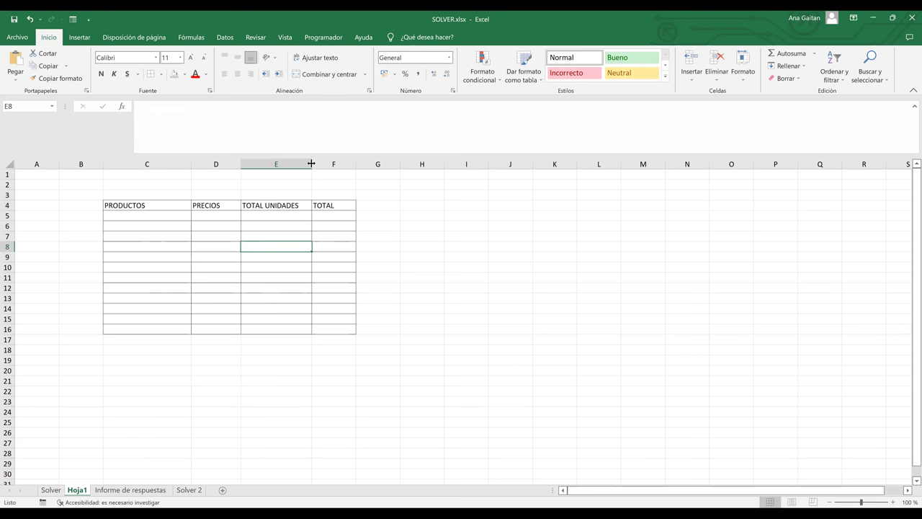
left_click_drag(317, 165, 318, 164)
left_click(408, 216)
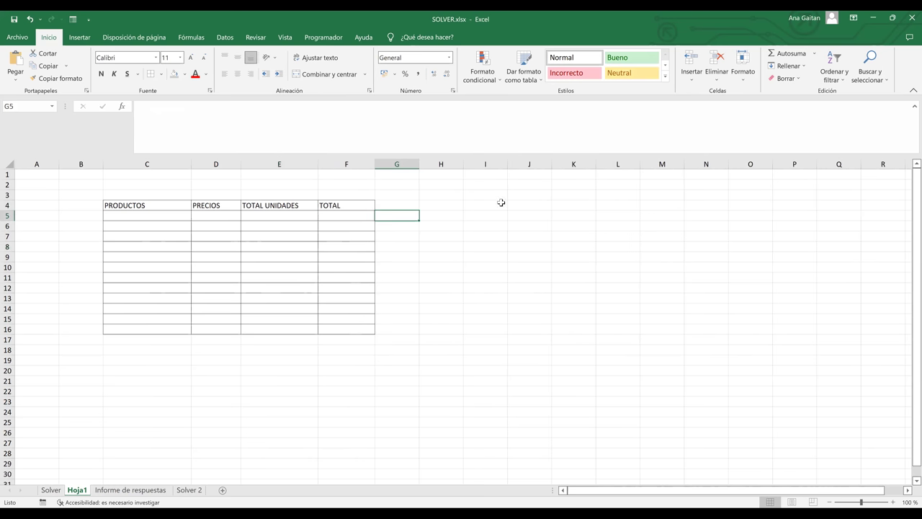
left_click(532, 196)
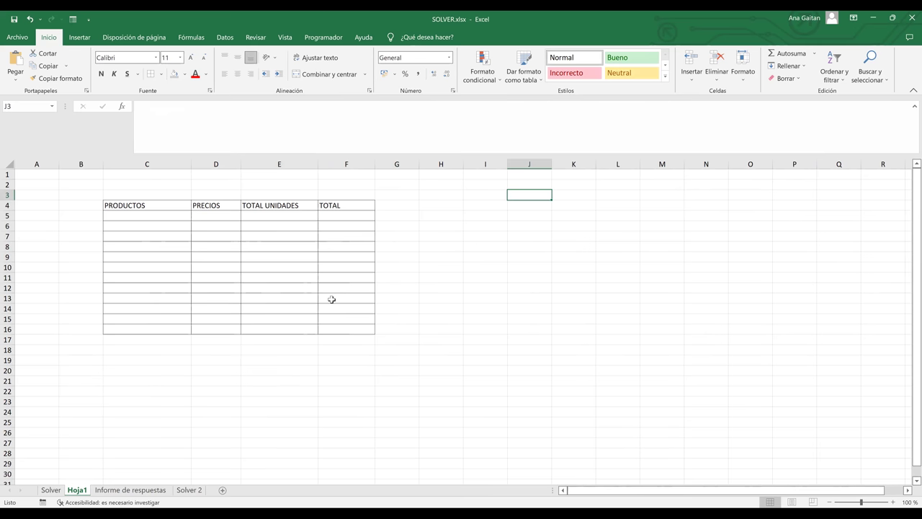
Enter the label PRESUPUESTO in H4, beside the product table.
scroll(331, 300, "up", 3)
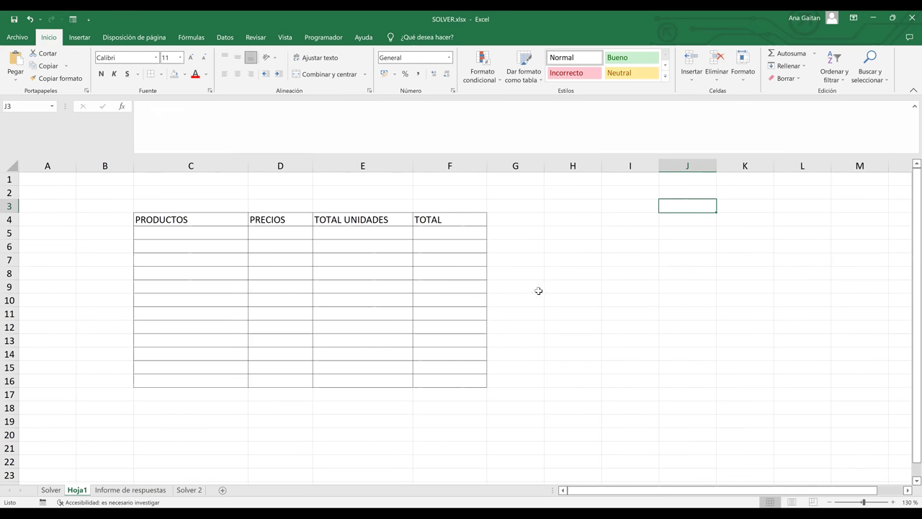
scroll(538, 290, "up", 1)
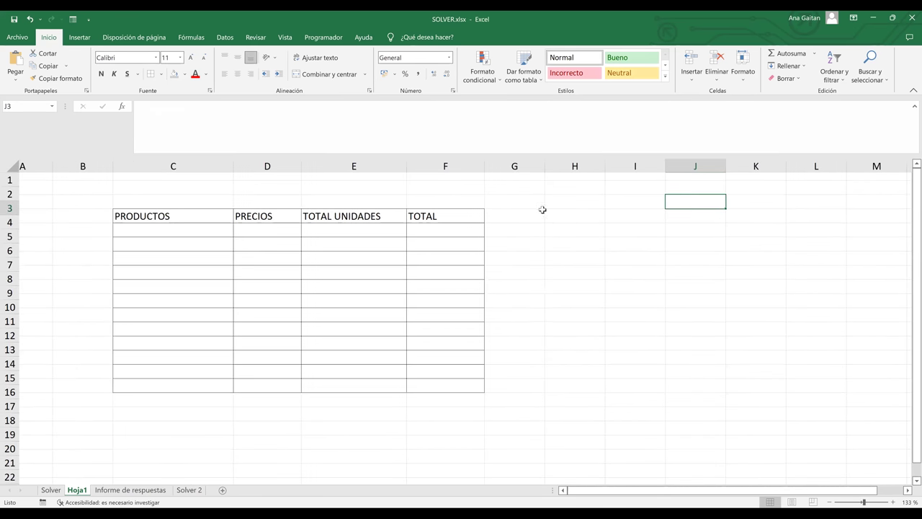
left_click(542, 210)
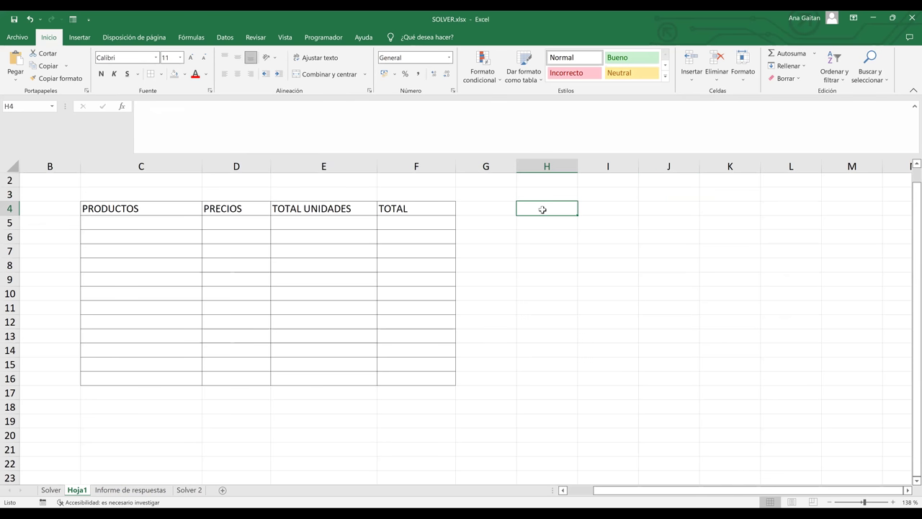
type("PRESE")
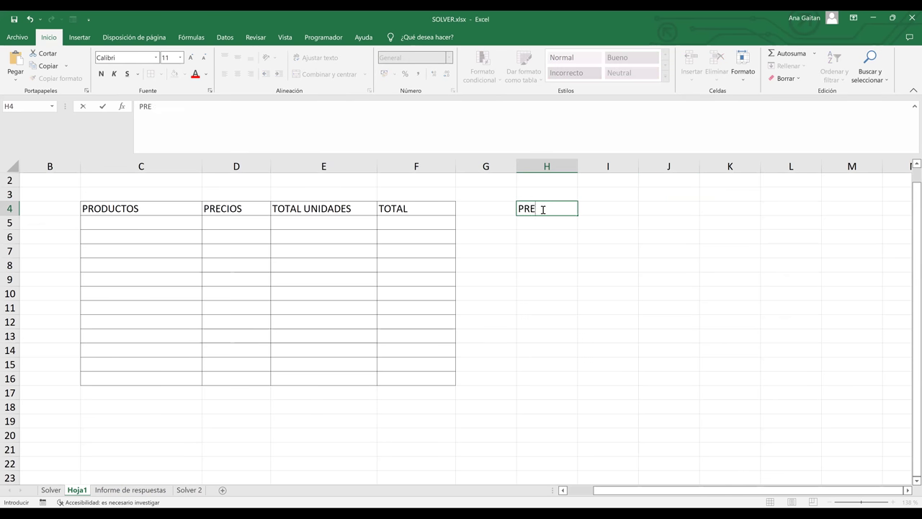
key("BackSpace")
type("UPUESTO")
key("Return")
key("Return")
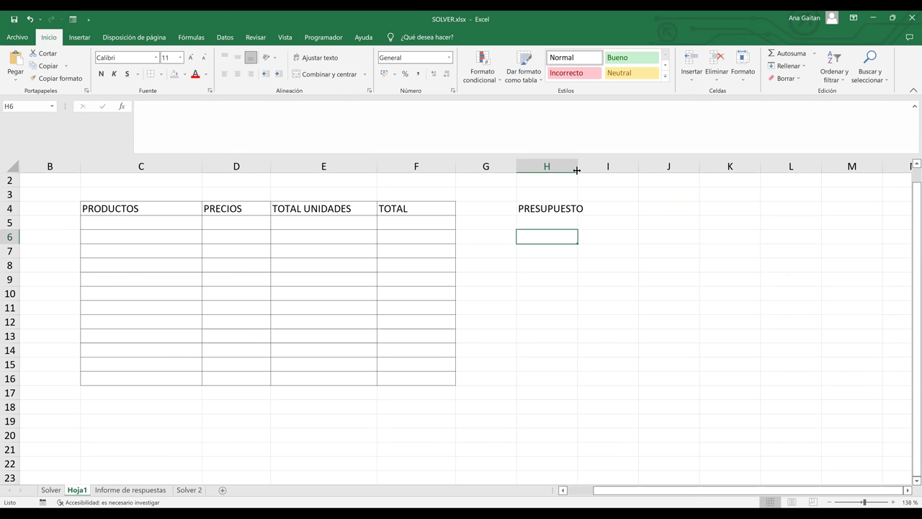
Widen column H to fit its label and enter a budget of 1000 in I4.
left_click(605, 208)
type("1,000")
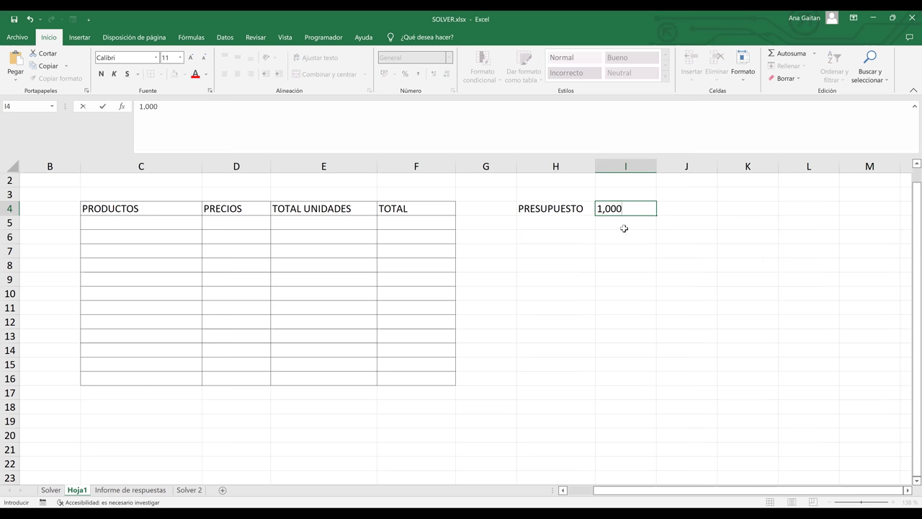
key("Return")
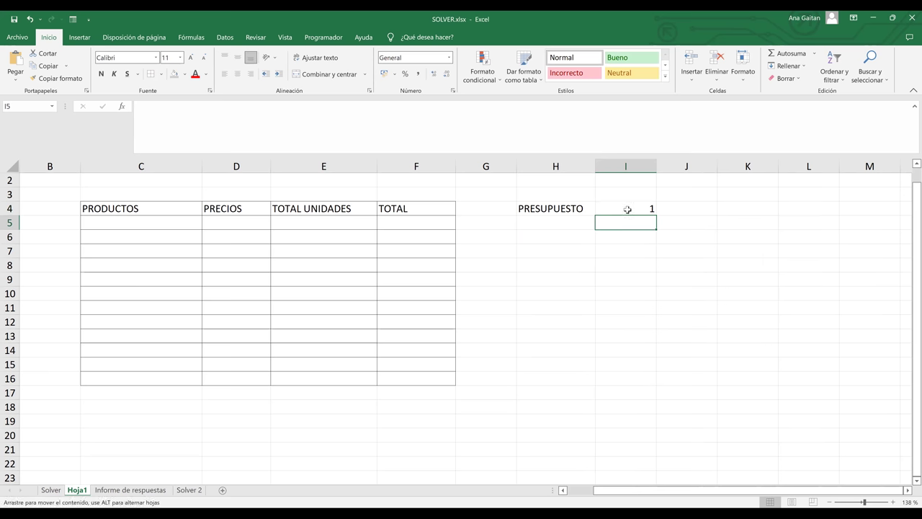
left_click(627, 209)
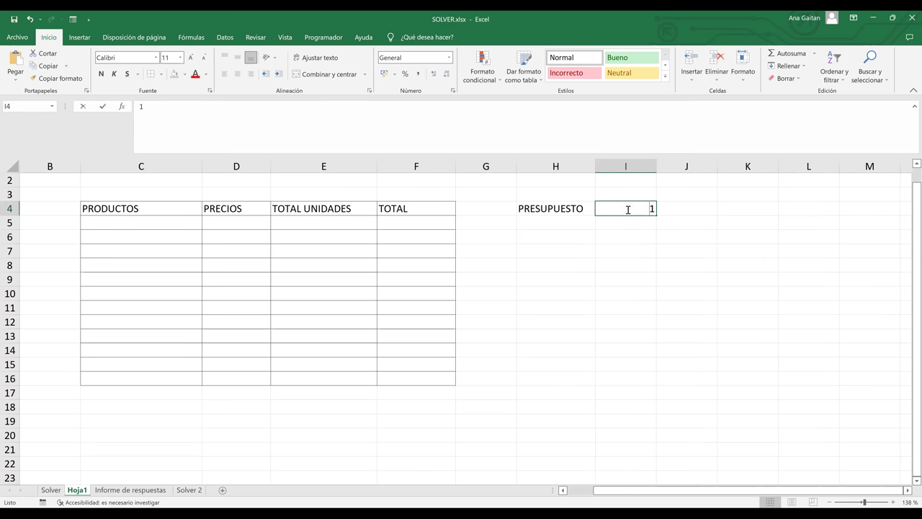
key("F2")
type("000,00")
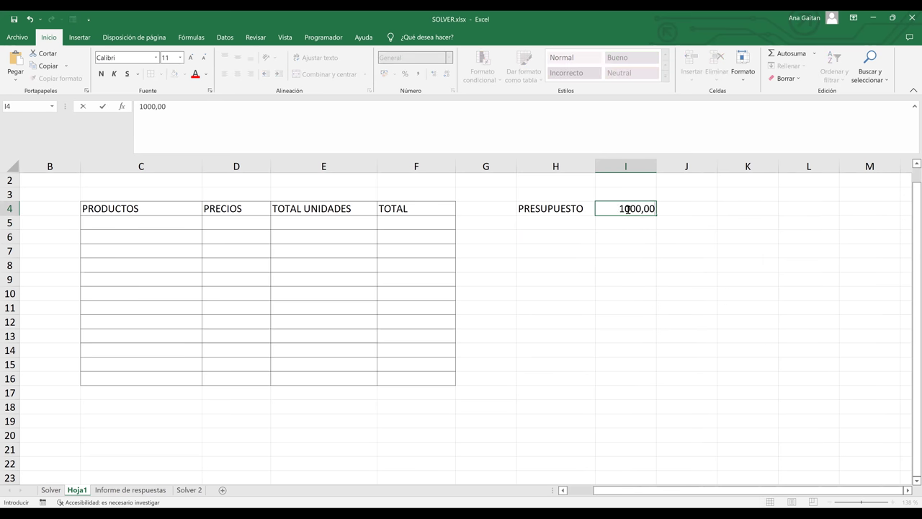
key("Return")
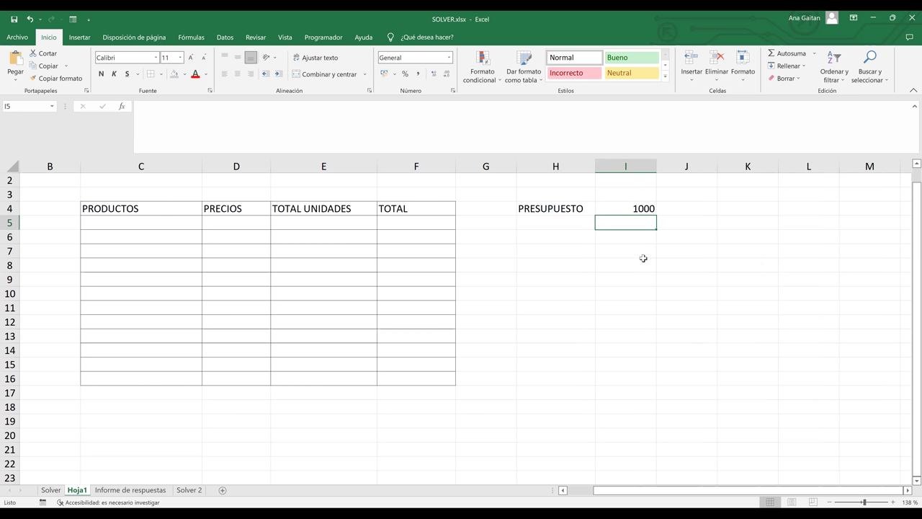
left_click(633, 204)
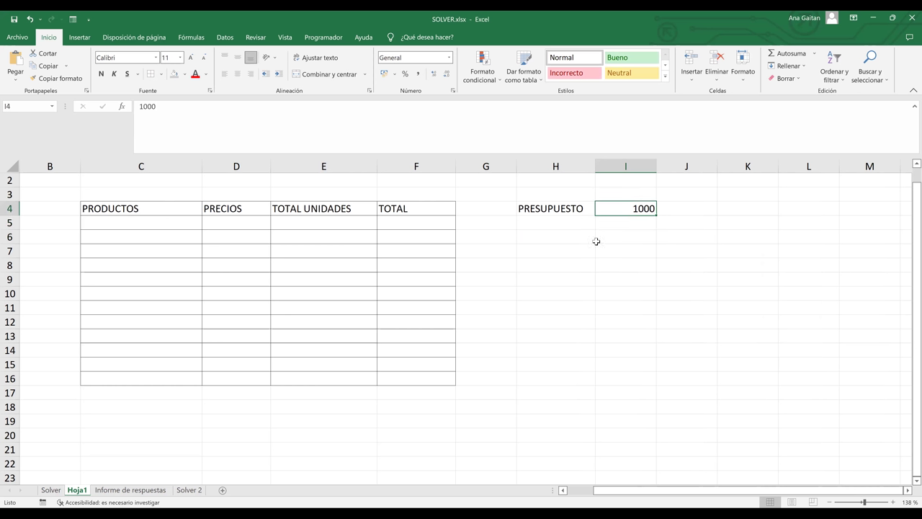
Enter the products Cuadernos and Lapiceros in C5 and C6.
left_click(157, 225)
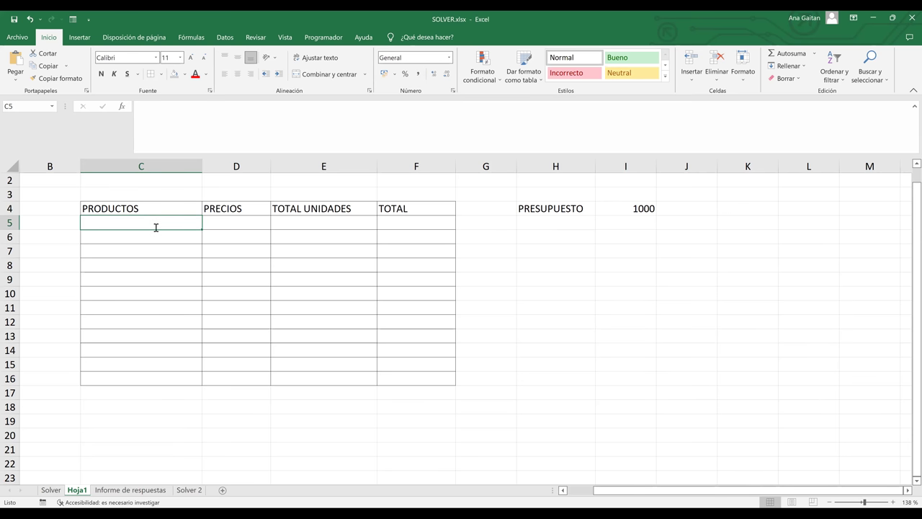
type("Cua")
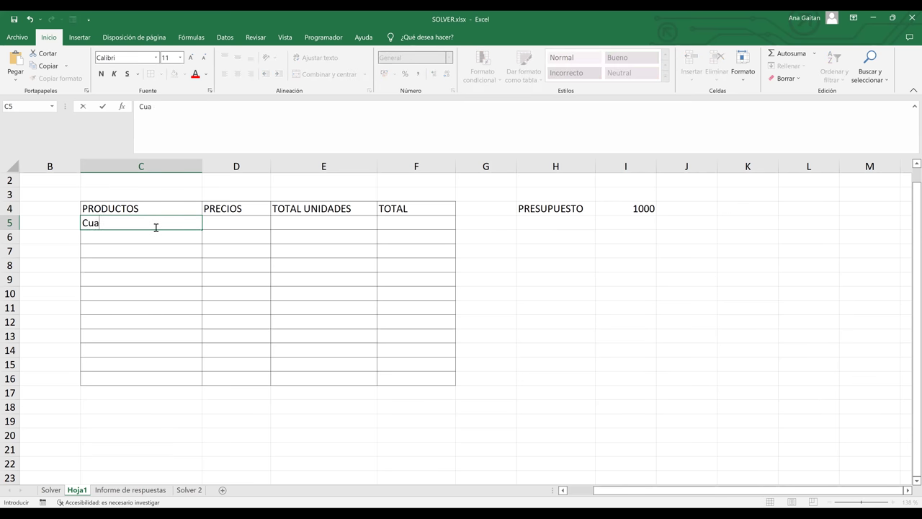
type("dernos")
key("Return")
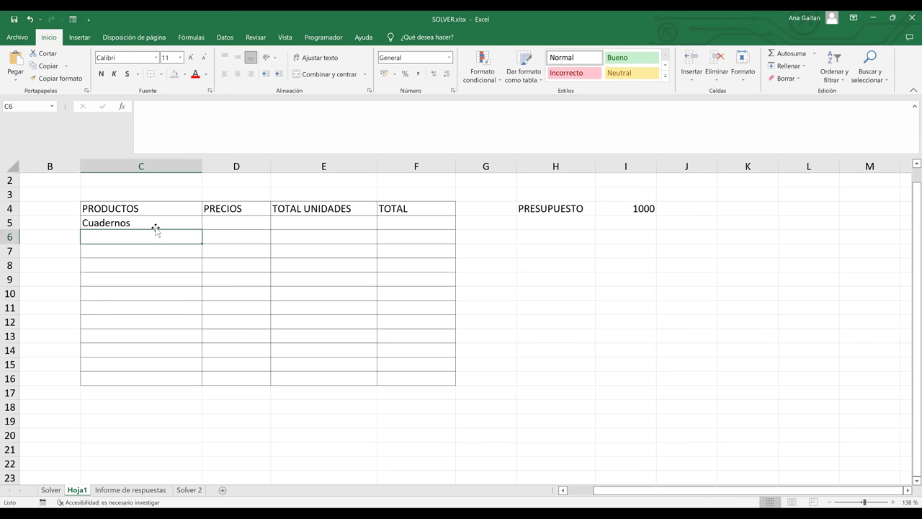
type("Lapic")
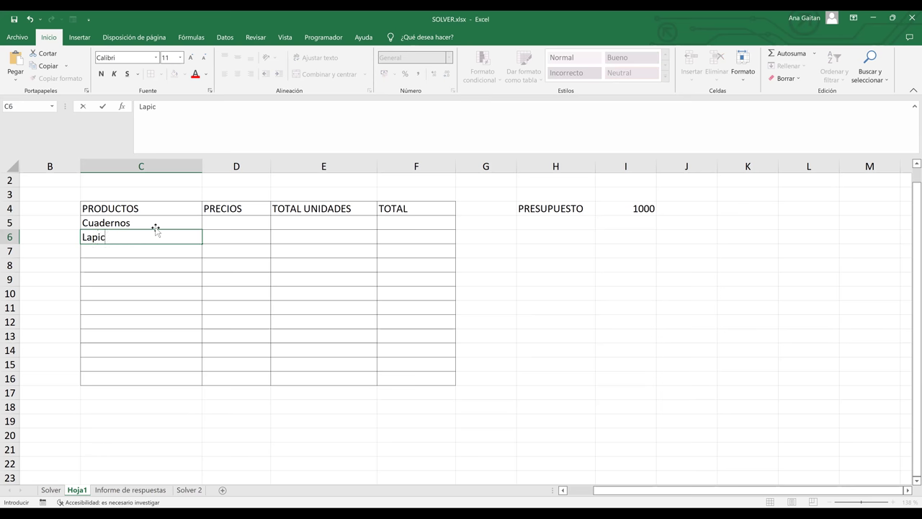
type("eros")
key("Return")
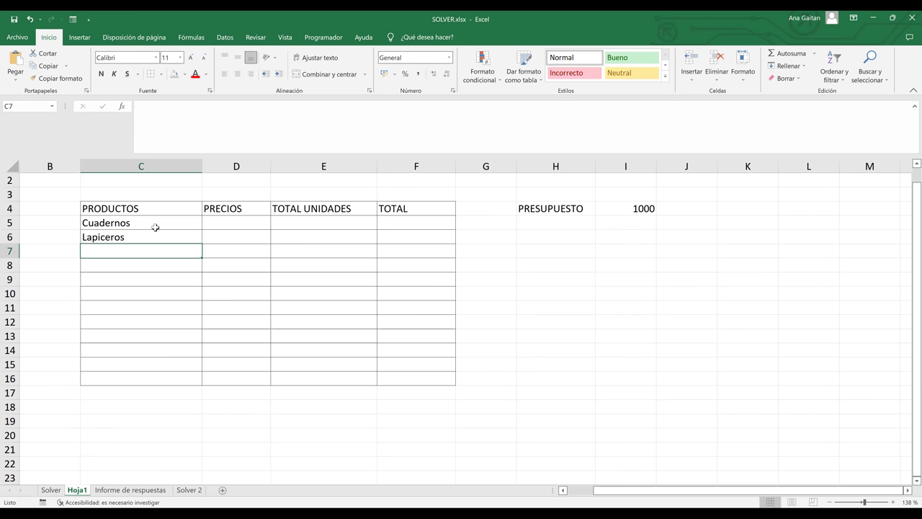
Enter the products Engrapadores, Mochilas and Lapiz in C7 through C9.
type("Engra")
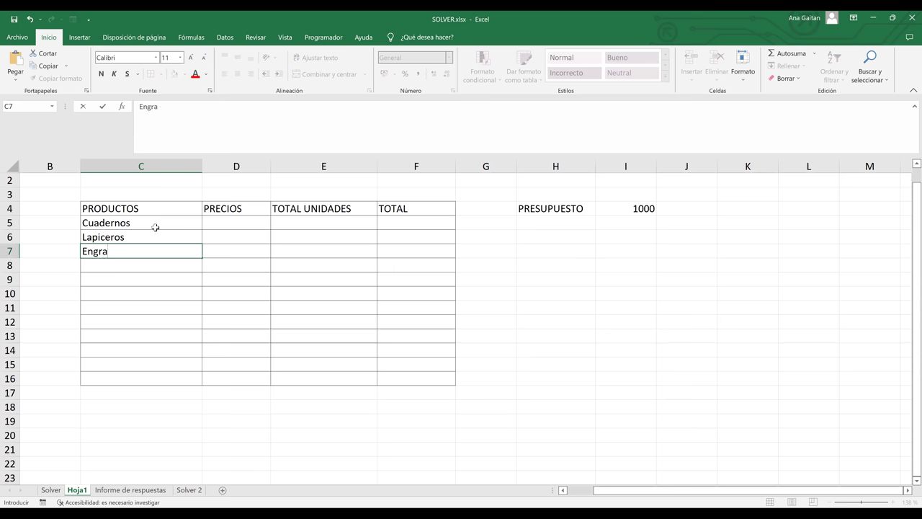
type("padores")
key("Return")
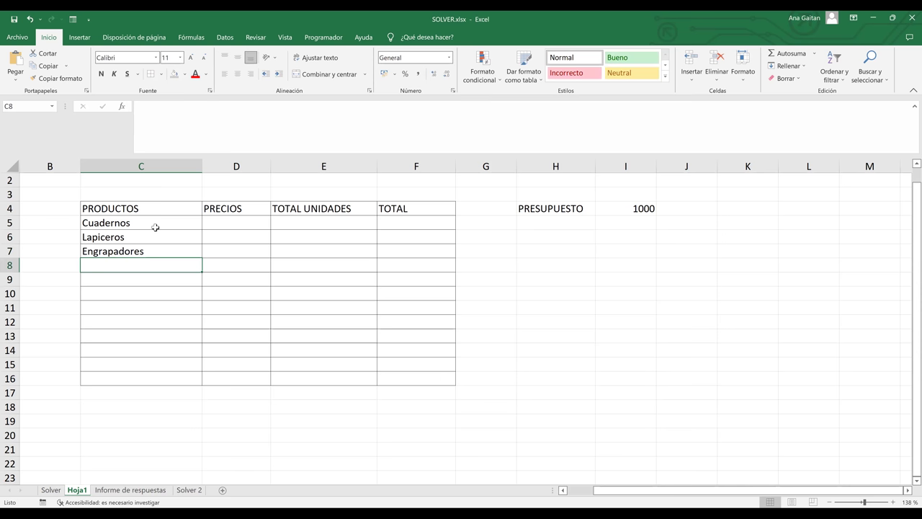
type("Mochilas")
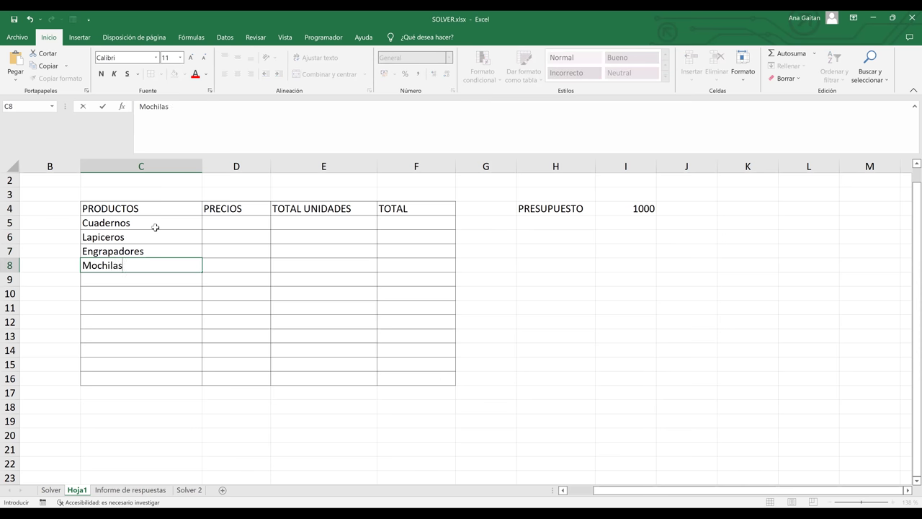
key("Return")
type("Lap")
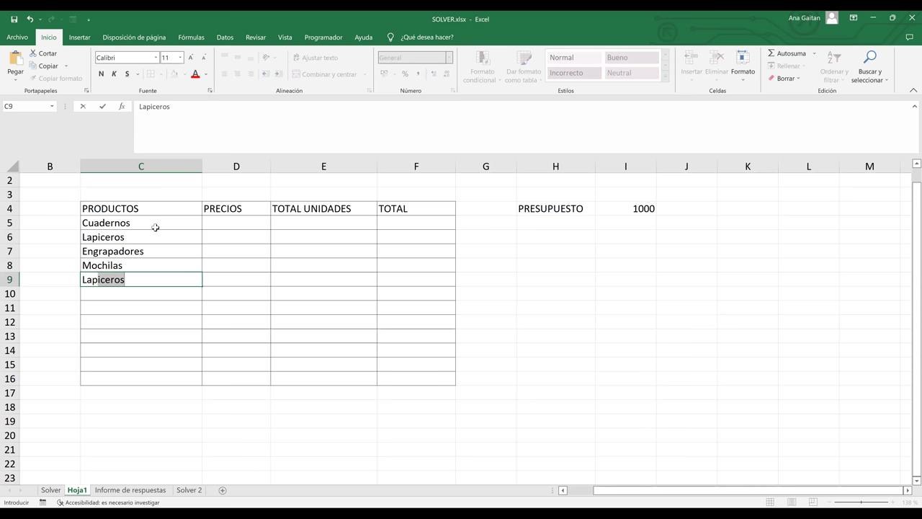
type("iz")
key("Return")
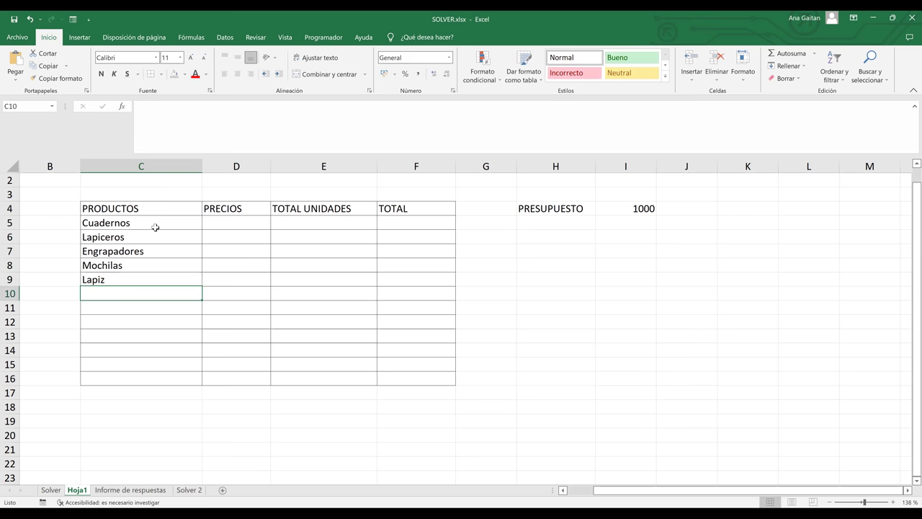
Enter the products Borradores and Estuche de Geometria in C10 and C11.
type("Bor")
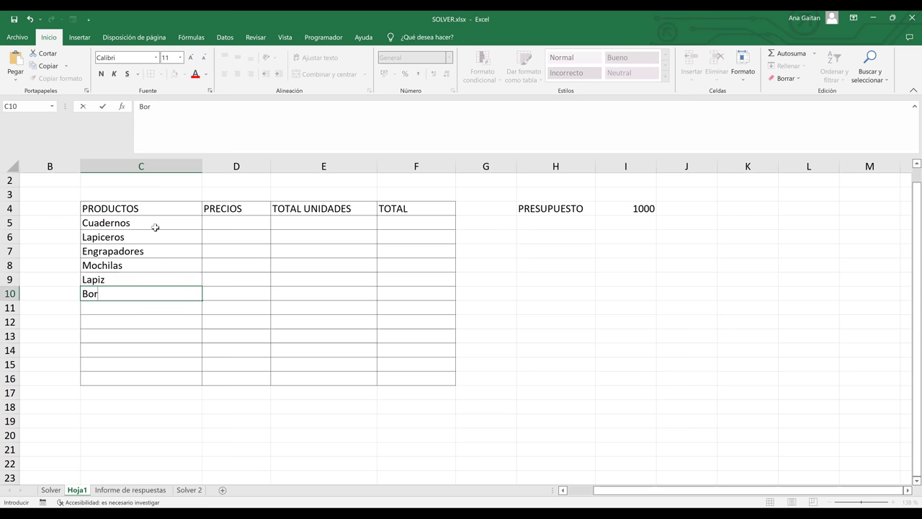
type("radores")
key("Return")
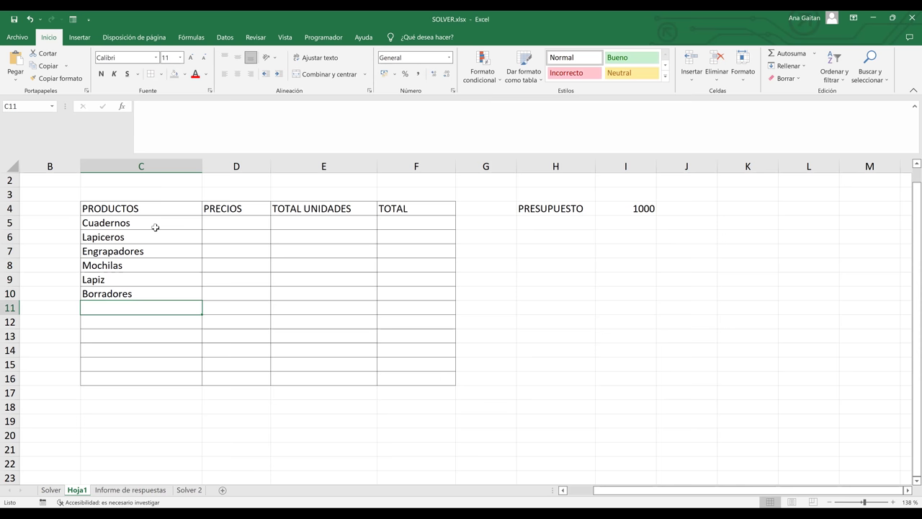
type("Est")
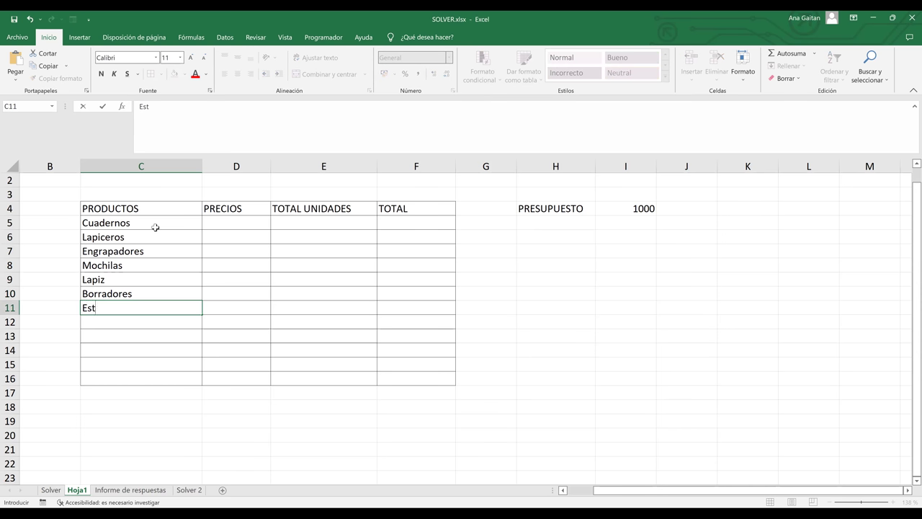
type("uche de Geo")
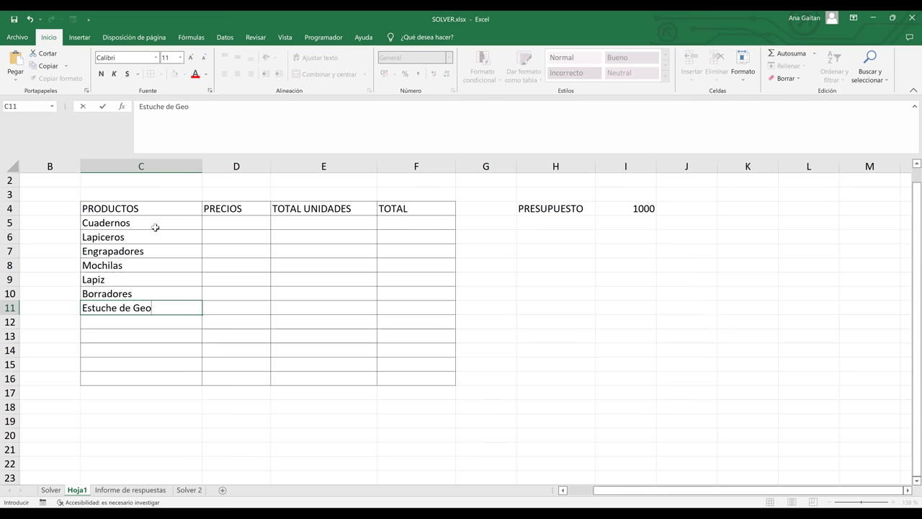
type("metria")
key("Return")
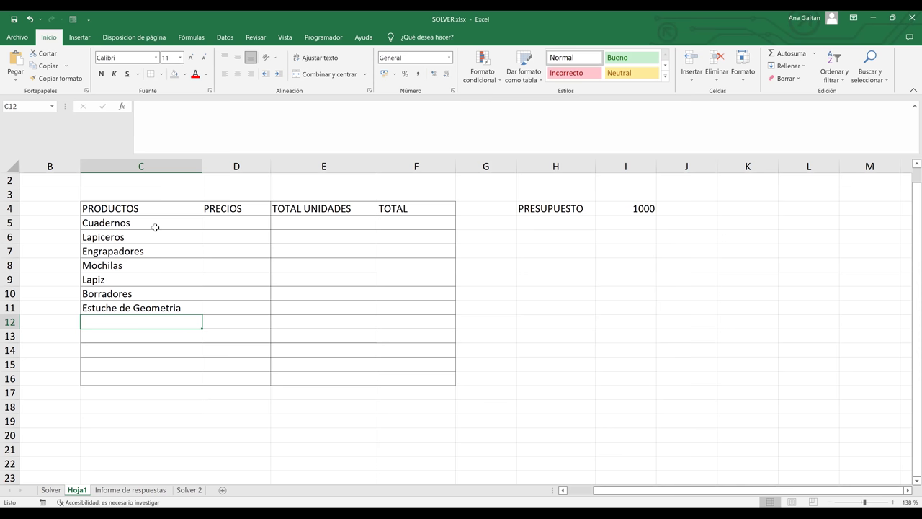
Enter the products Colores, Plumones and Libretas in C12 through C14.
type("C")
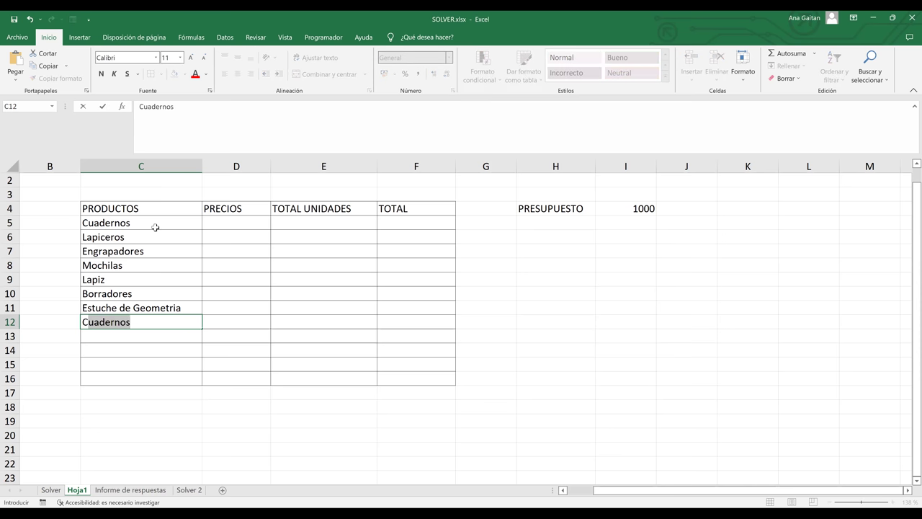
type("olores")
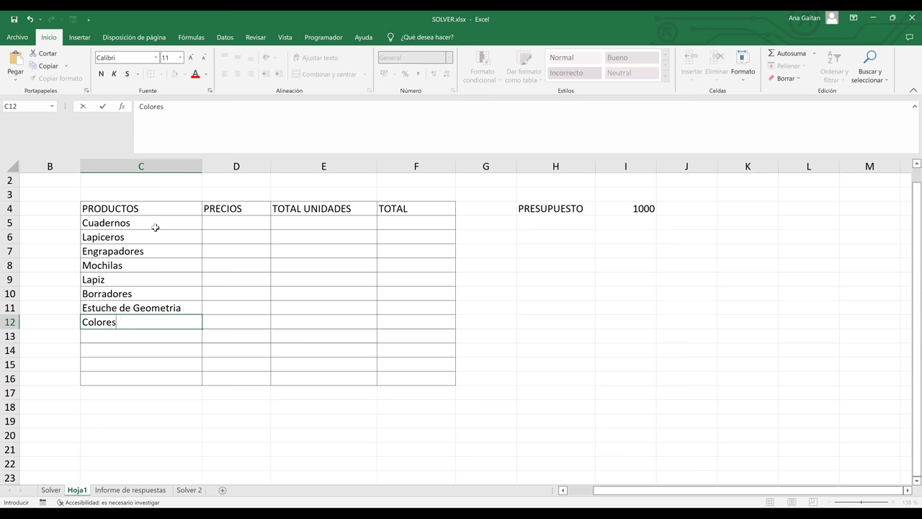
key("Return")
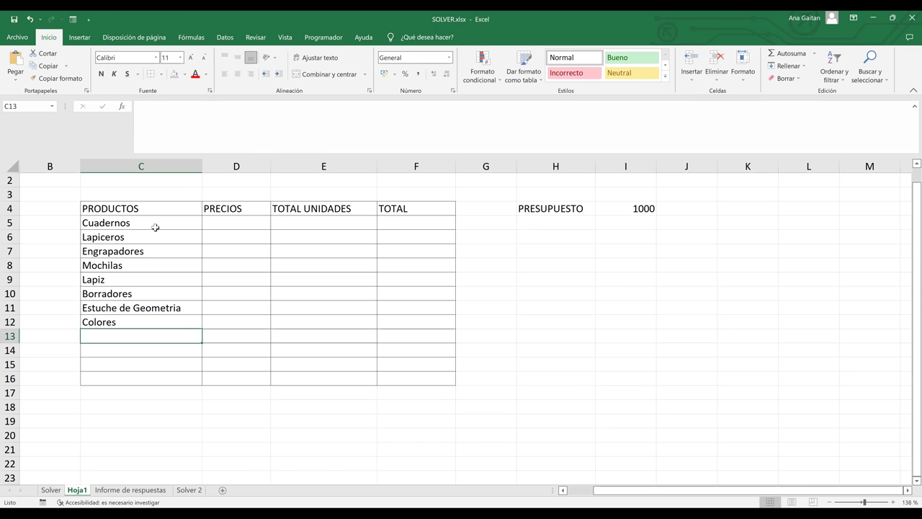
type("Plu")
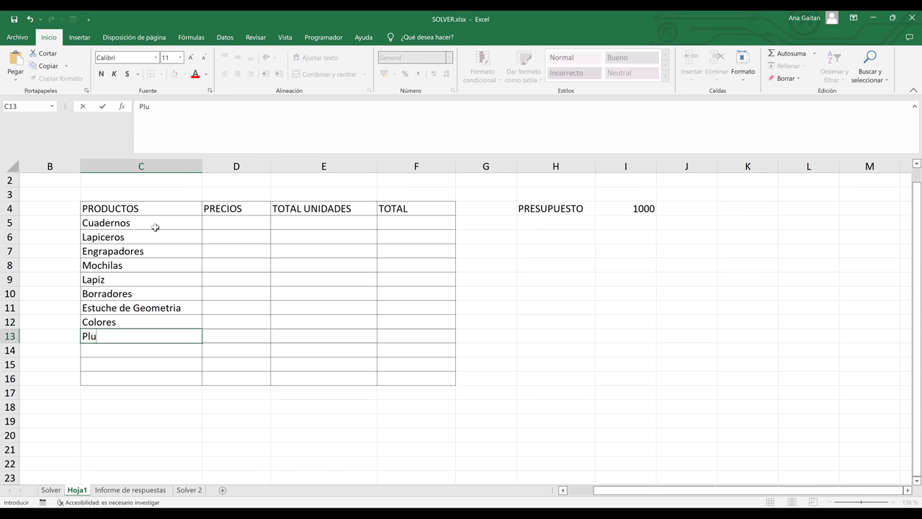
type("mones")
key("Return")
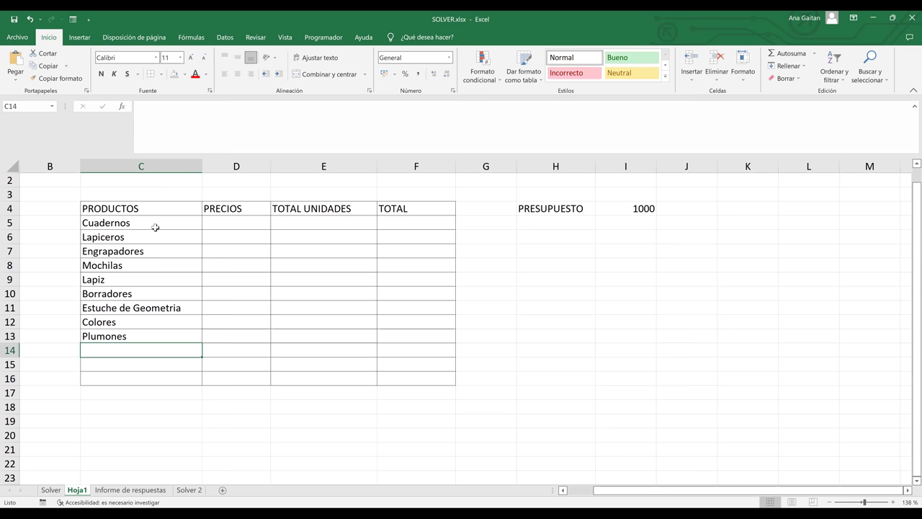
type("Libreta")
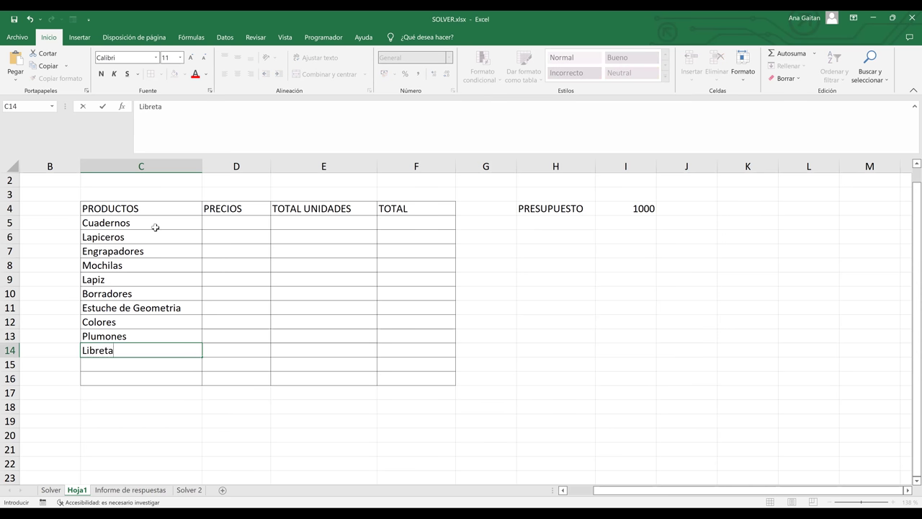
type("s")
key("Return")
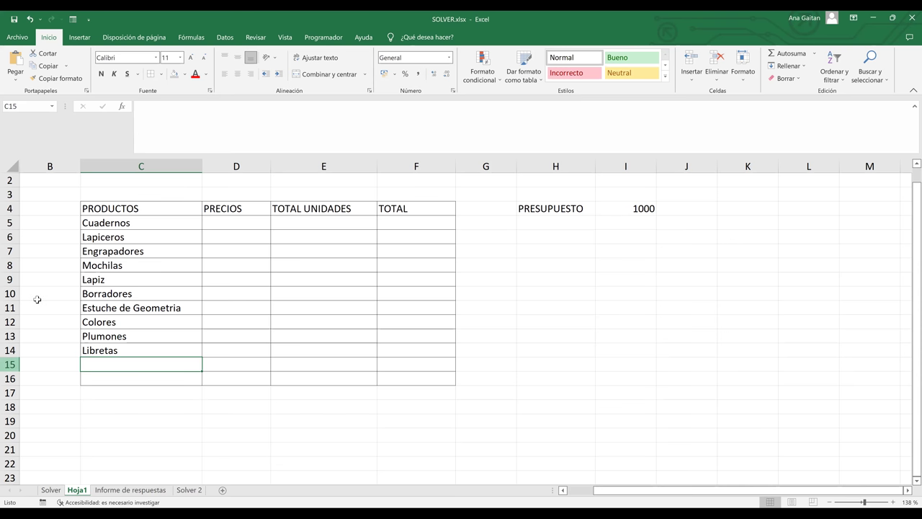
Delete the two empty table rows 15 and 16 below Libretas.
key("shift+space")
key("shift+Down")
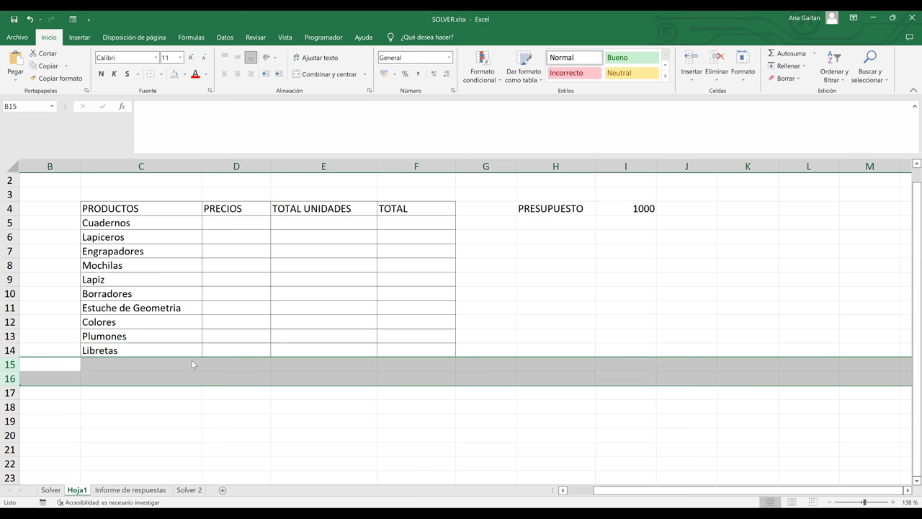
key("ctrl+minus")
key("shift+space")
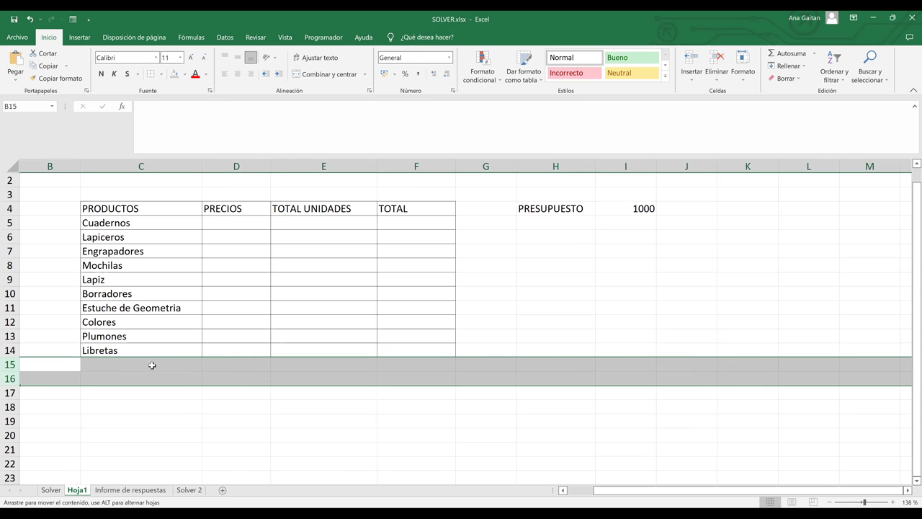
Add the product Cartulina in C15, directly below Libretas.
left_click(150, 364)
type("Ca")
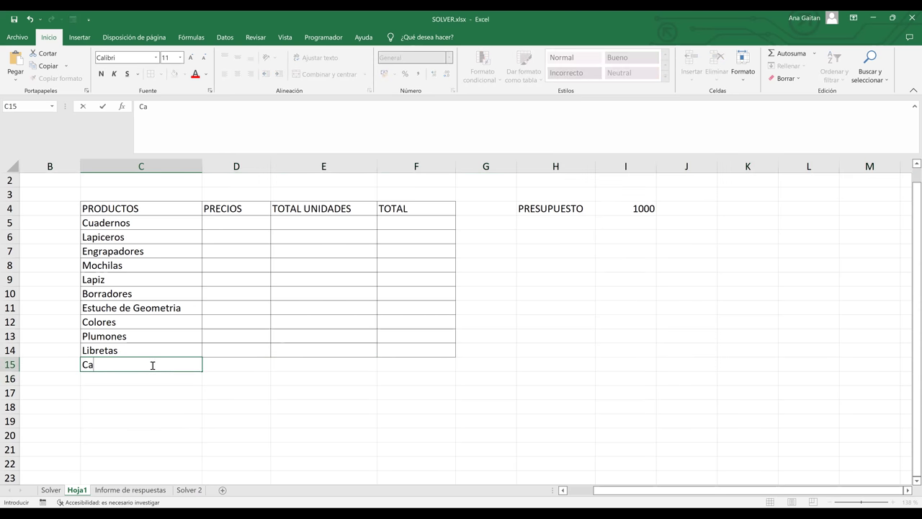
type("rtulina")
key("Return")
key("Return")
key("Up")
key("Up")
Apply cell borders to C15:E15 in the Cartulina row.
left_click_drag(144, 364, 305, 364)
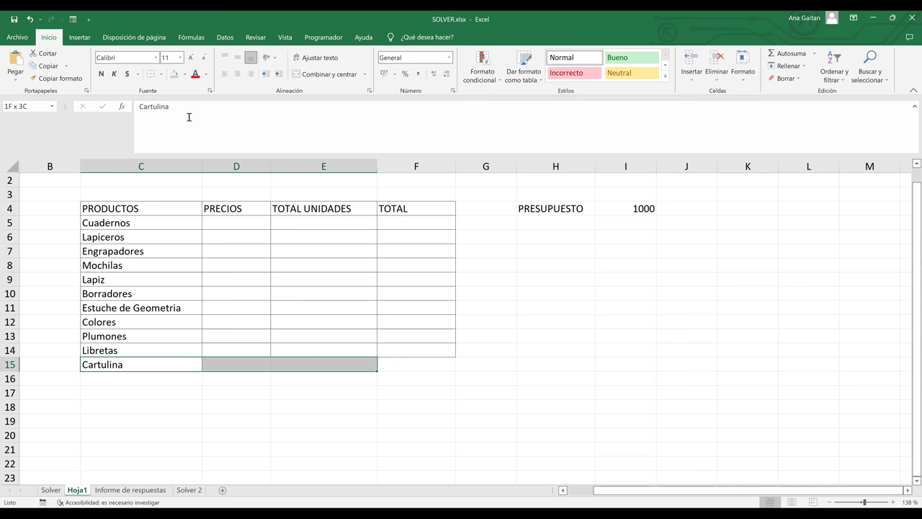
left_click(151, 74)
left_click(296, 357)
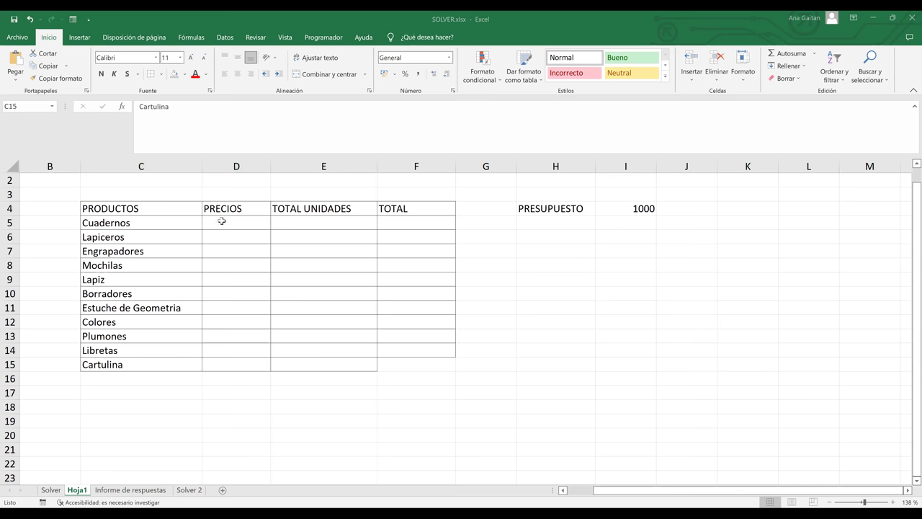
Format the price cells D5:D15 as Contabilidad with the symbol $ Español (El Salvador).
left_click_drag(222, 221, 215, 362)
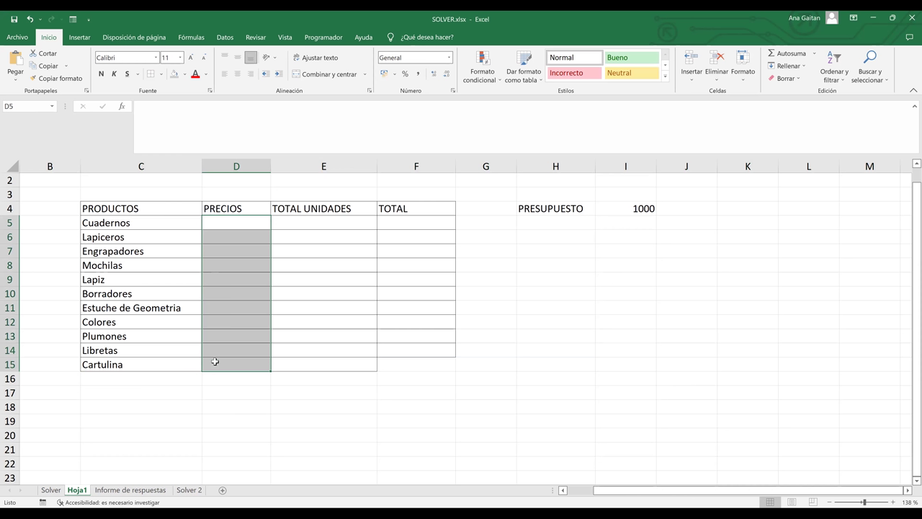
left_click(453, 92)
left_click(461, 220)
left_click(567, 239)
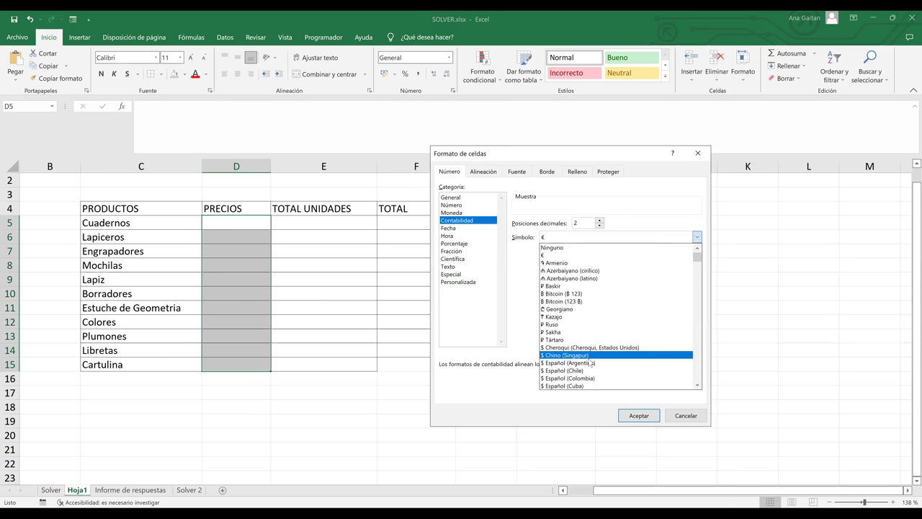
scroll(602, 382, "down", 1)
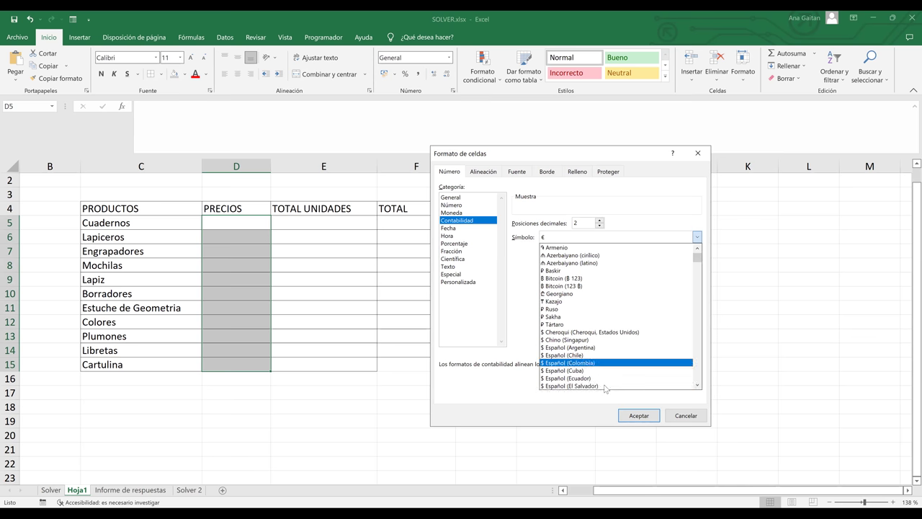
left_click(605, 387)
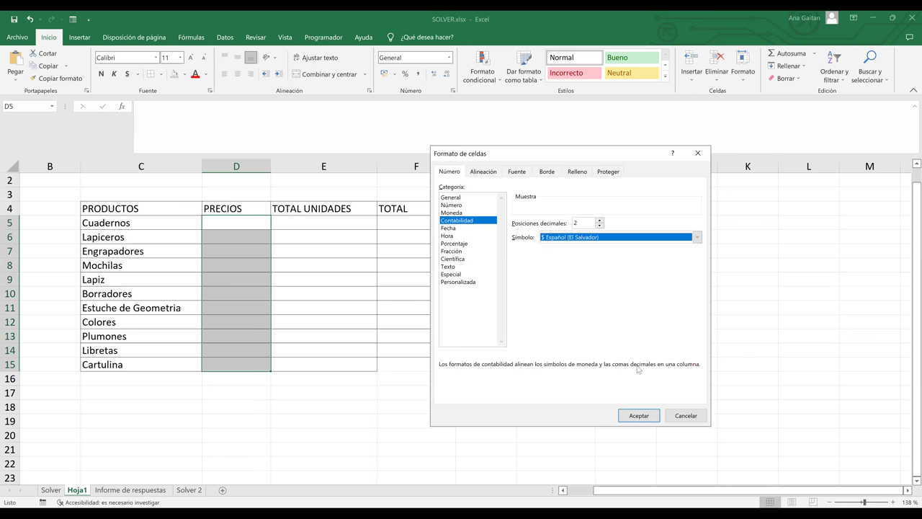
left_click(639, 414)
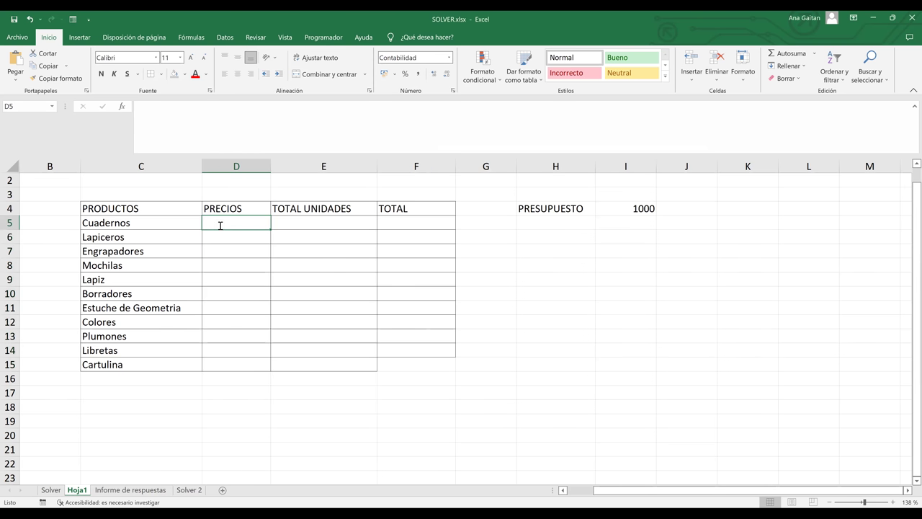
Enter the price 2,5 for Cuadernos in D5 and 1.5 for Lapiceros in D6.
type("2,5")
key("Return")
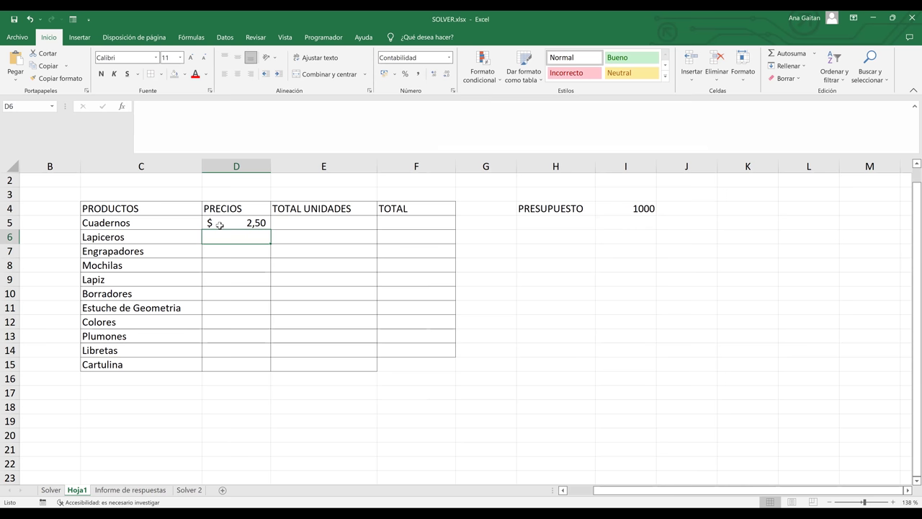
type("1.5")
key("Return")
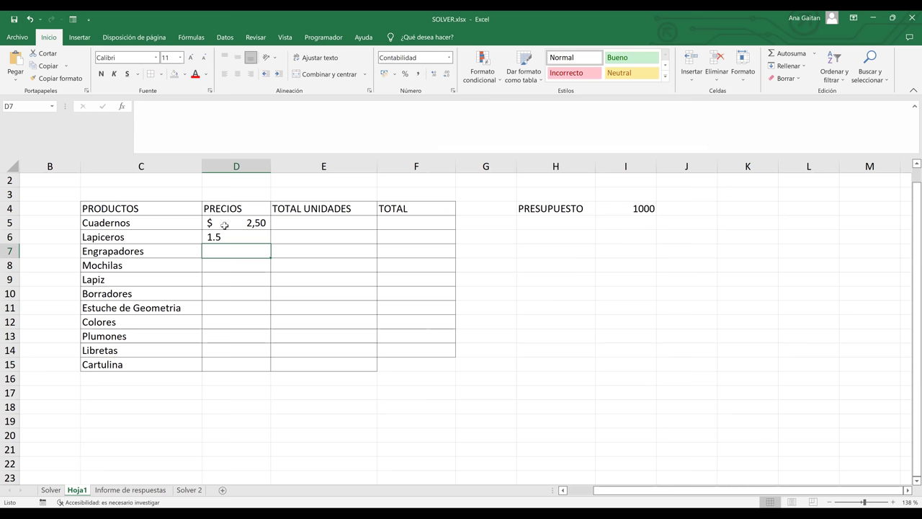
Fill the Cuadernos price down through D15 and clear the contents of D6:D15.
left_click(268, 224)
left_click_drag(269, 231, 272, 366)
key("Down")
left_click(261, 360, "shift")
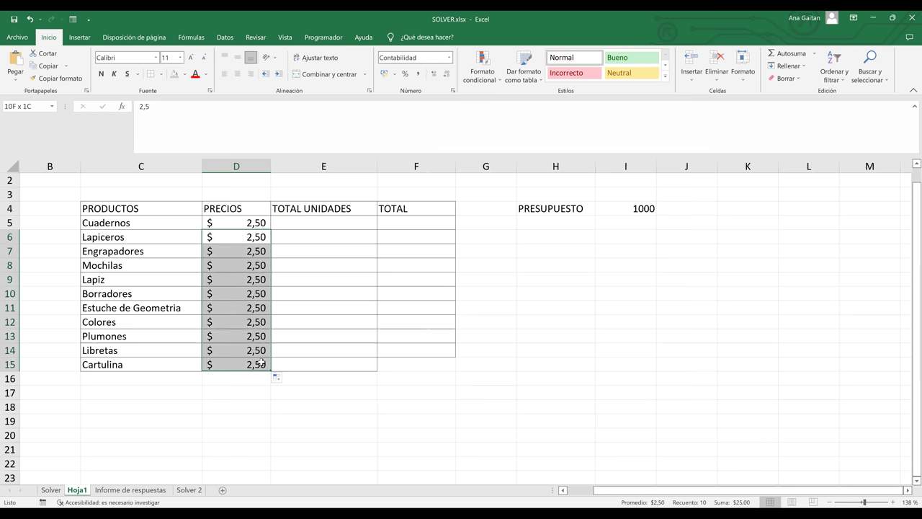
key("Delete")
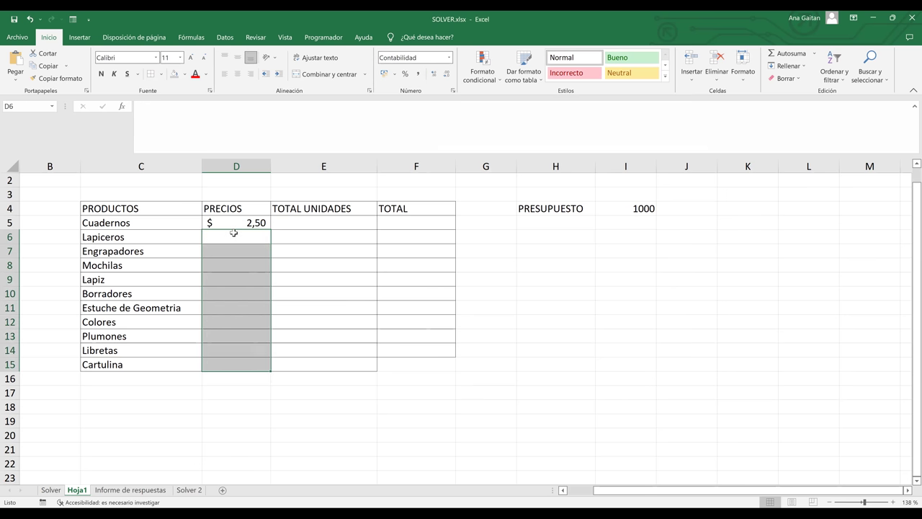
Enter the price 1,5 for Lapiceros in D6 and 5,0 for Engrapadores in D7.
left_click(234, 233)
type("1")
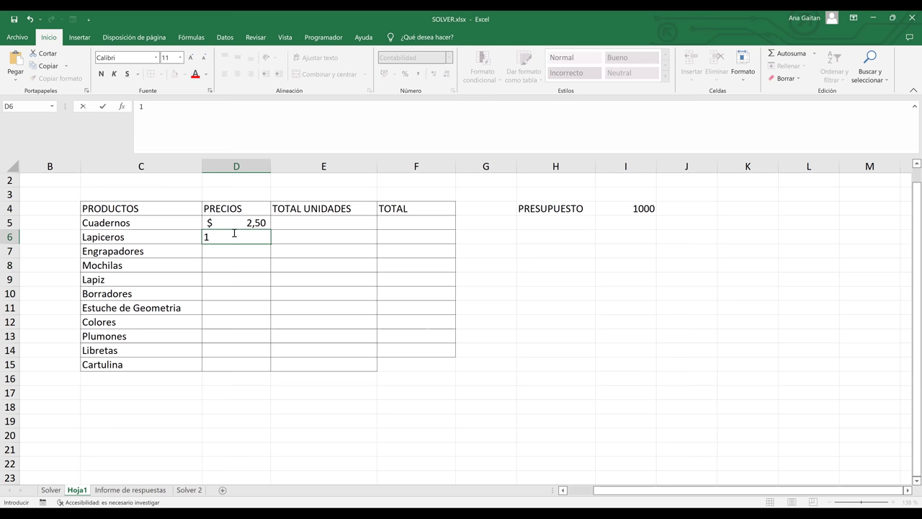
type(",5")
key("Return")
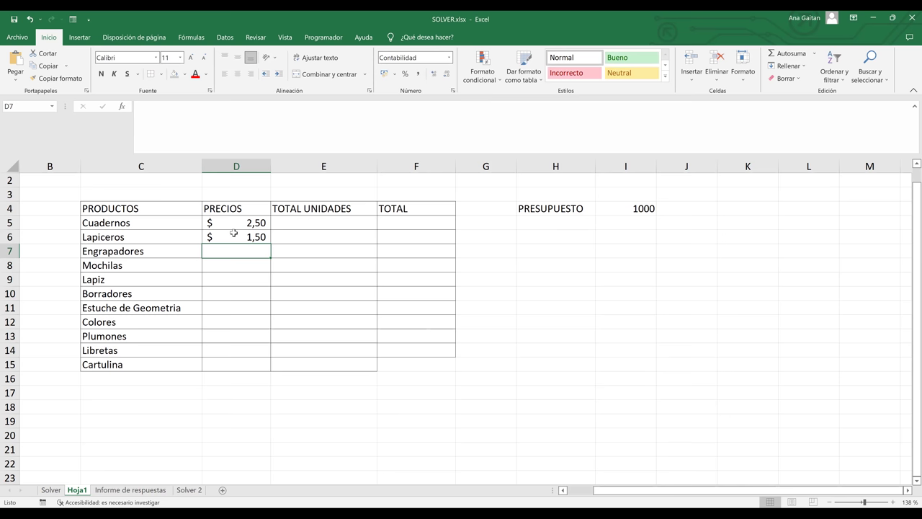
type("5,0")
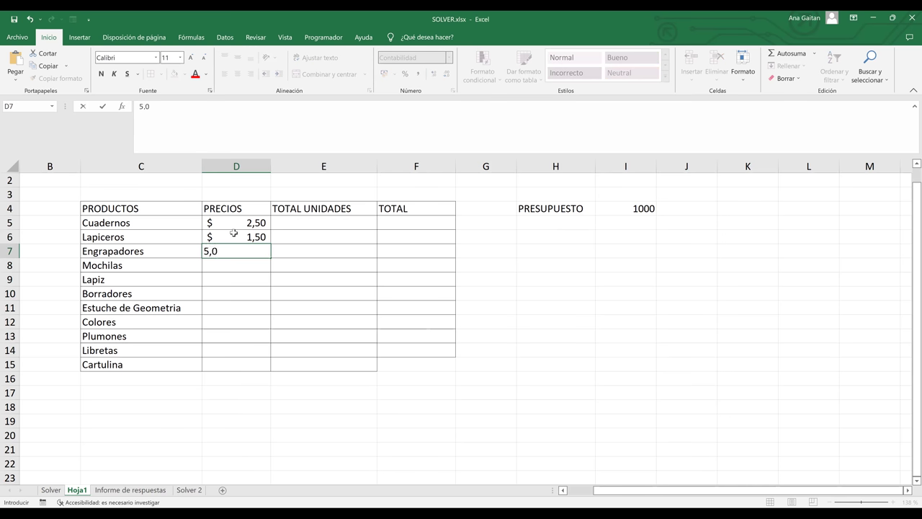
key("Return")
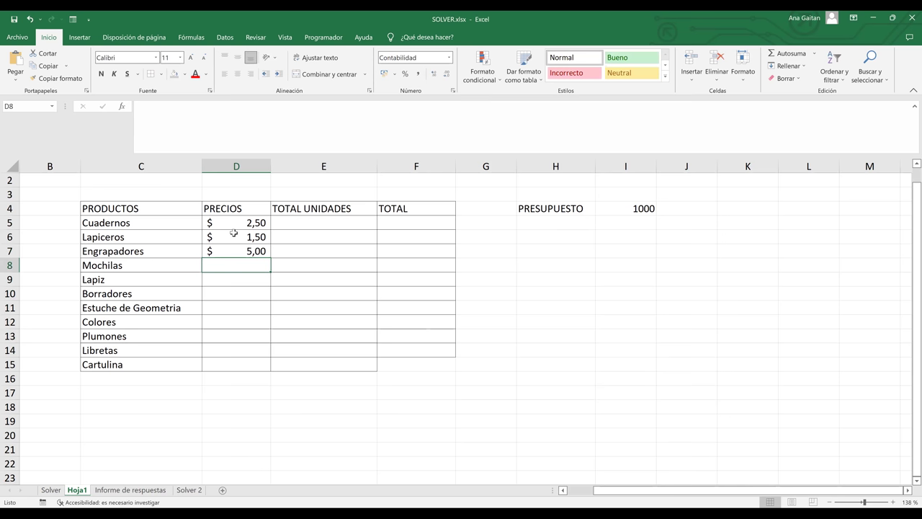
Enter the prices 15 for Mochilas in D8, 1 for Lapiz in D9 and 1 for Borradores in D10.
type("20")
key("BackSpace")
key("BackSpace")
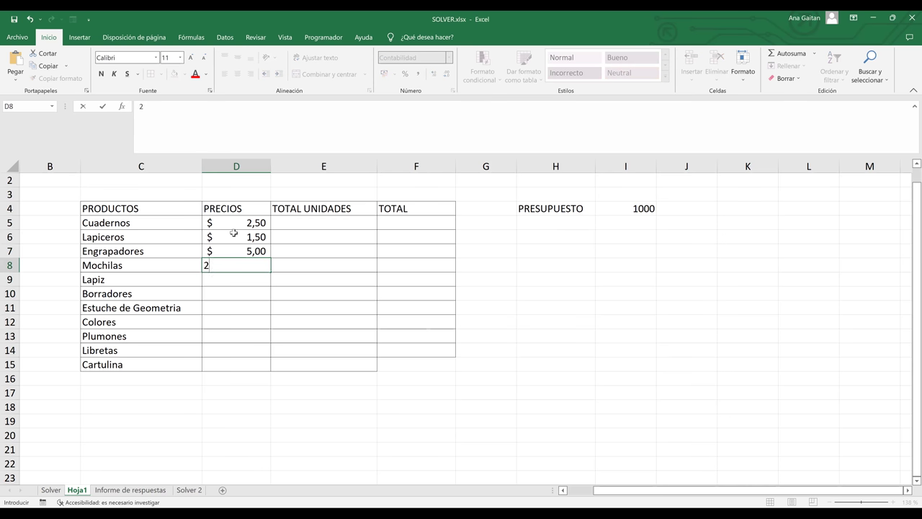
type("15")
key("Return")
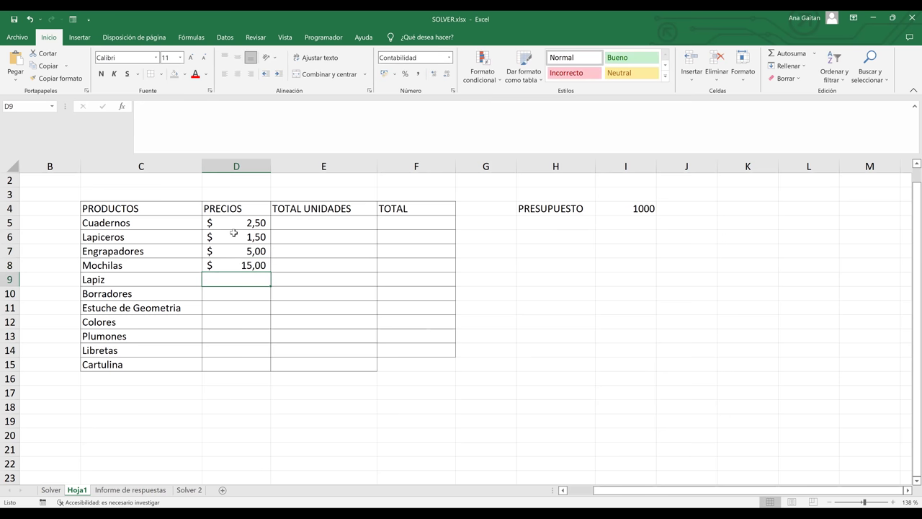
type("1")
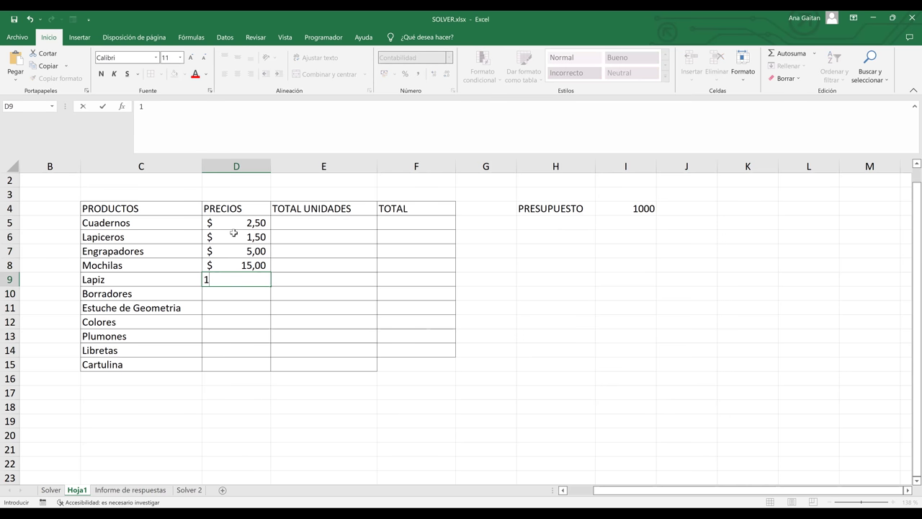
key("Return")
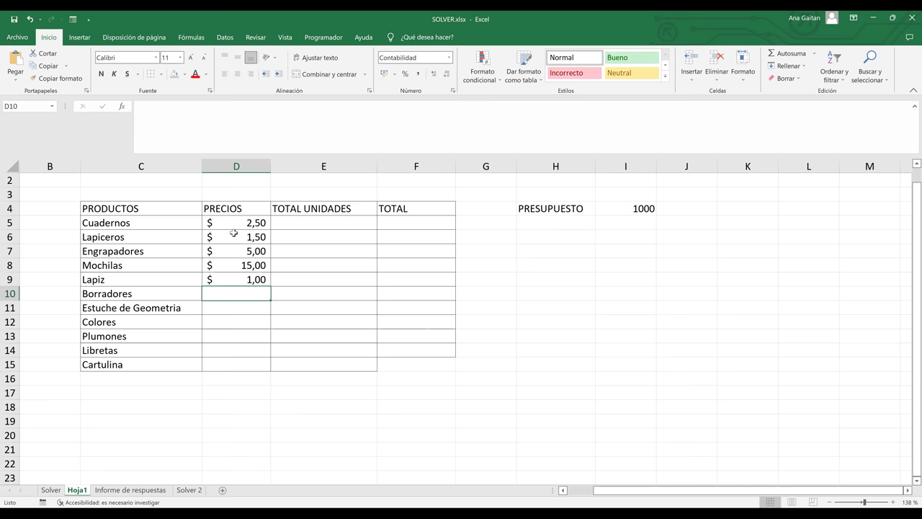
type("1")
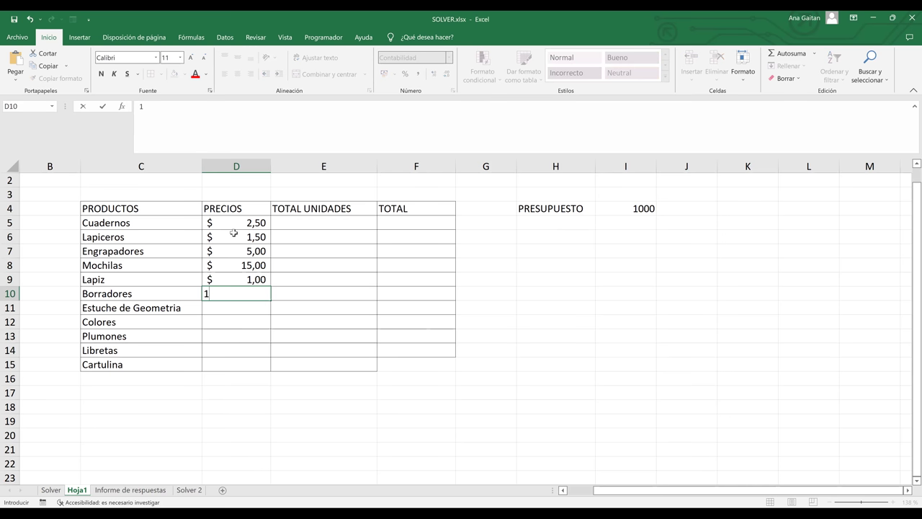
key("Return")
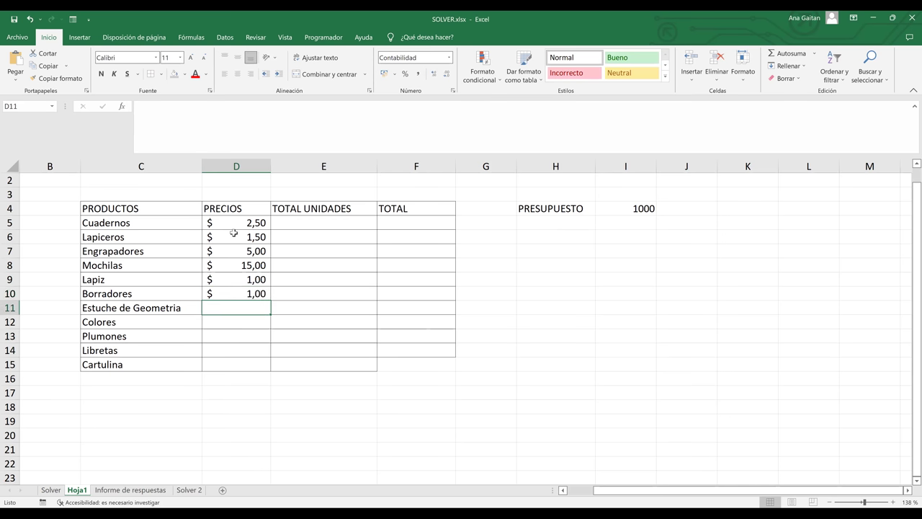
Enter the prices 2,5 for Estuche de Geometria in D11, 1,5 for Colores in D12 and 1 for Plumones in D13.
type("2,")
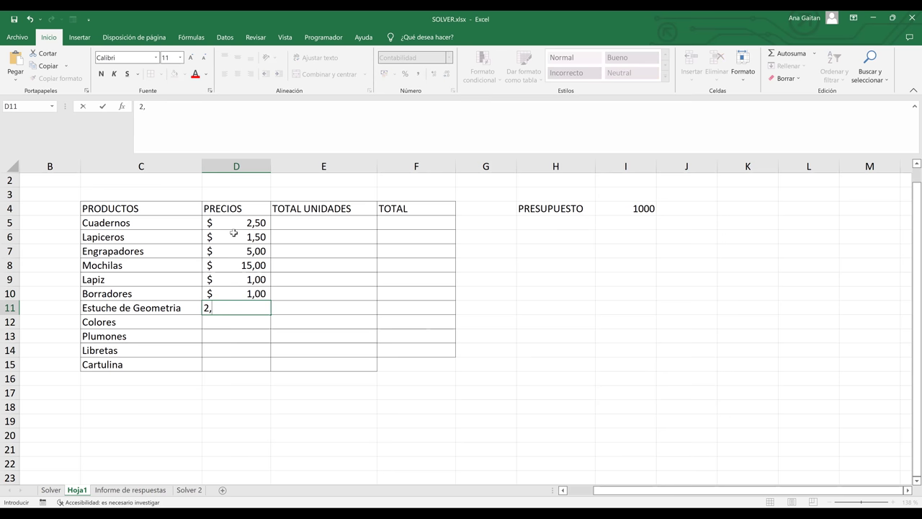
type("5")
key("Return")
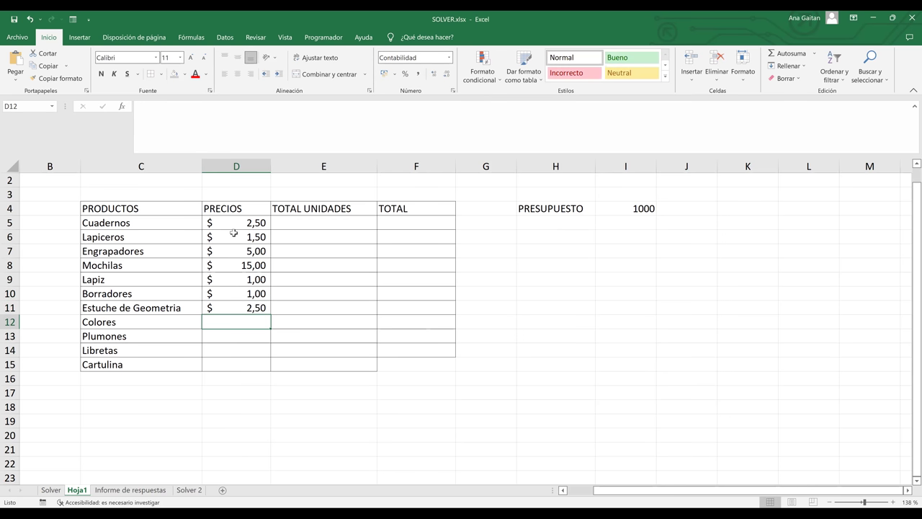
type("1,5")
key("Return")
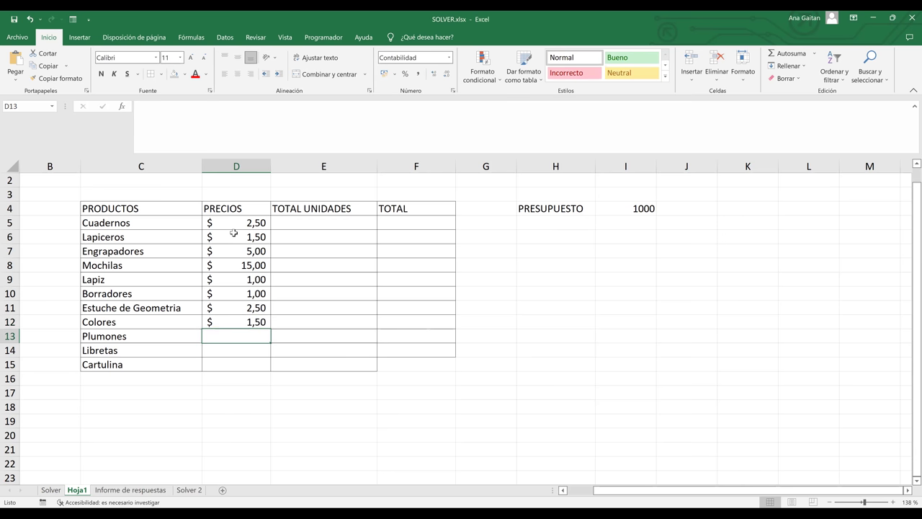
type("1")
key("Return")
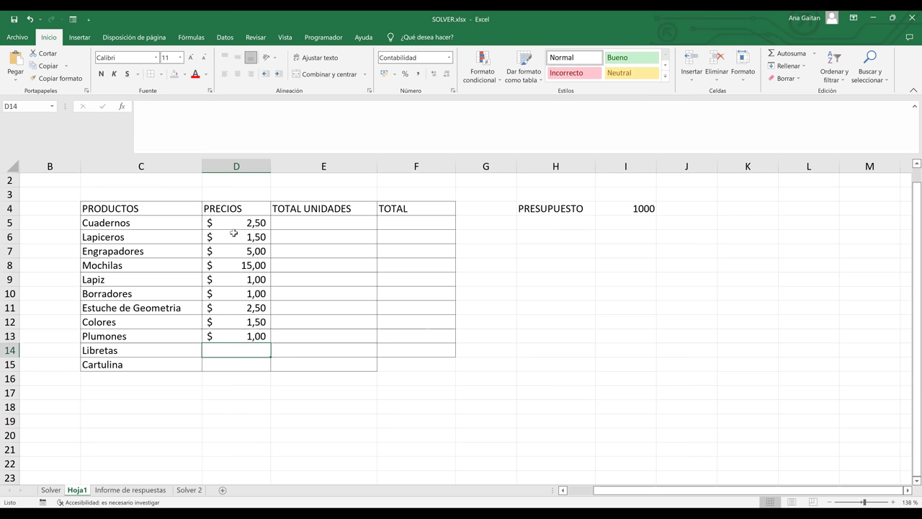
Enter the prices 1,25 for Libretas in D14 and 25 for Cartulina in D15.
type("1,")
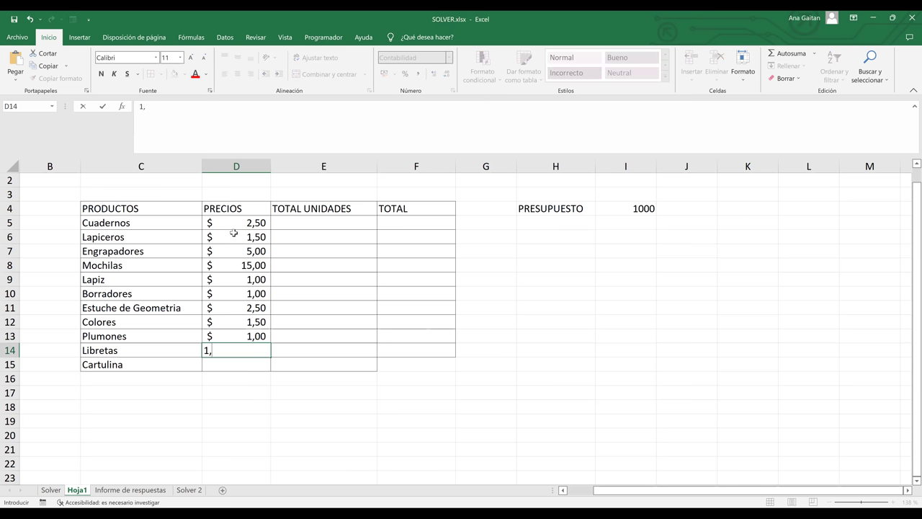
type("25")
key("Return")
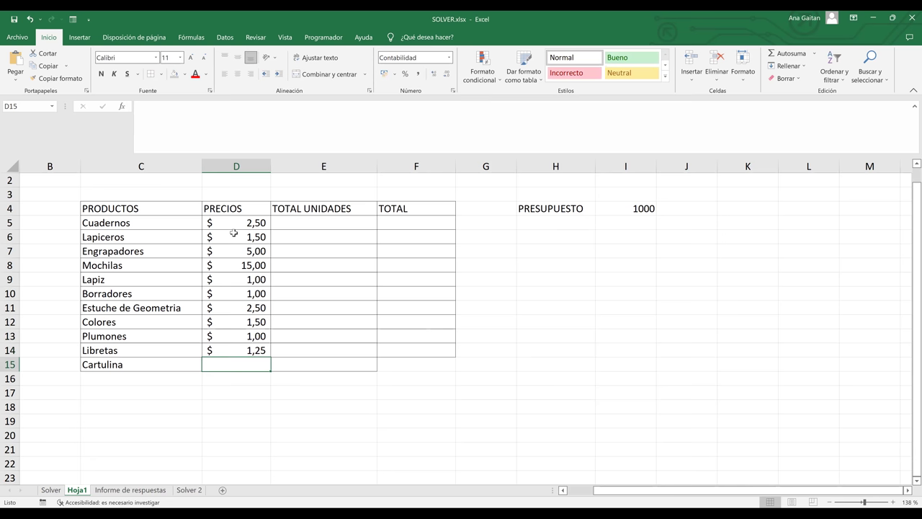
type("25")
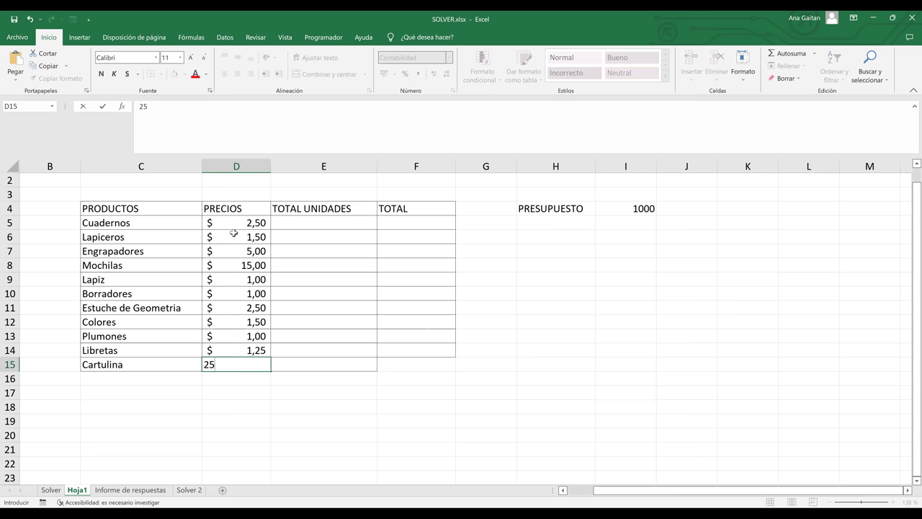
key("Return")
key("Up")
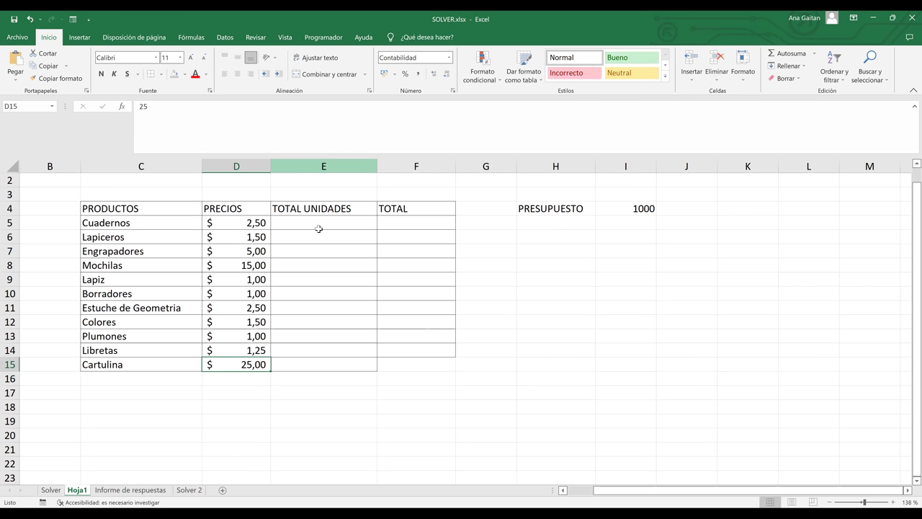
Add borders to the last two cells of the TOTAL column, F14:F15.
left_click_drag(321, 222, 327, 371)
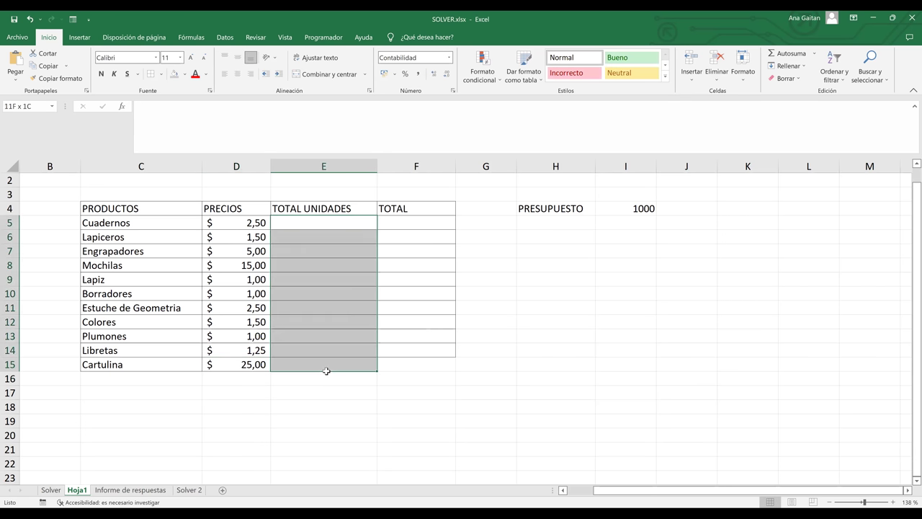
left_click(408, 361)
key("shift+Up")
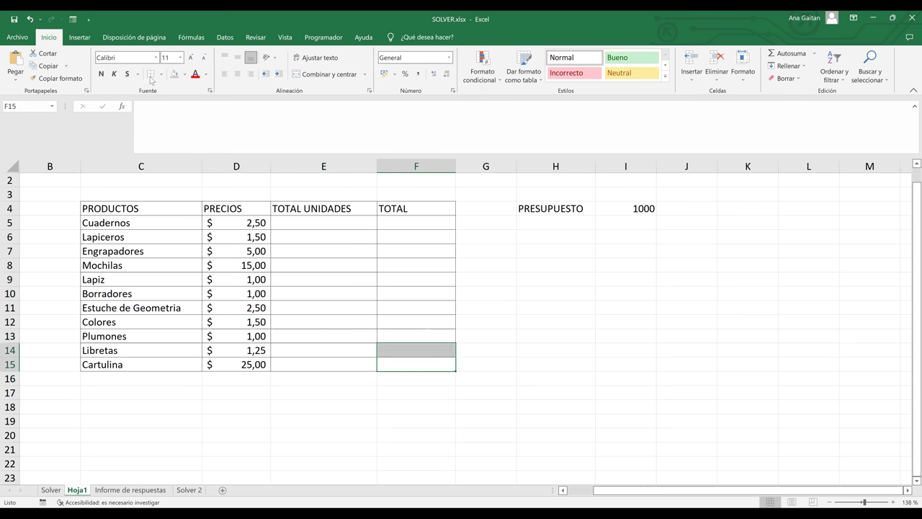
left_click(558, 261)
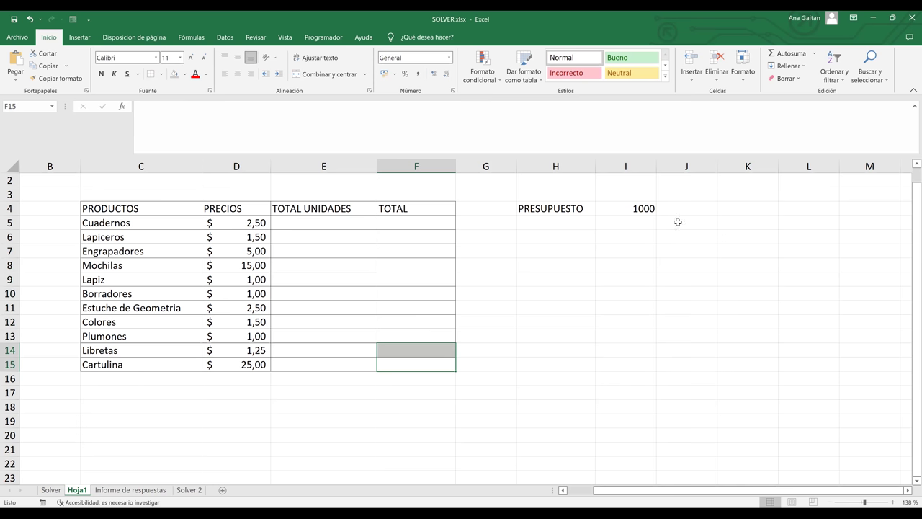
left_click(634, 208)
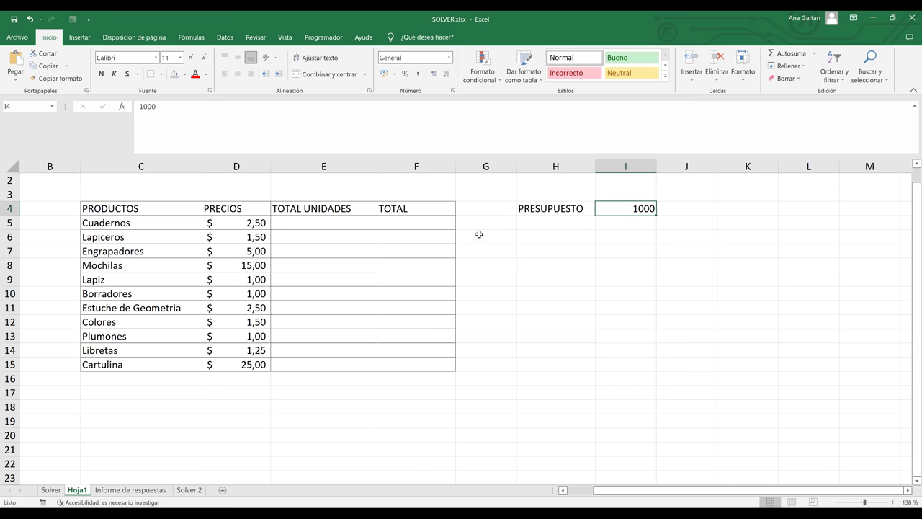
Calculate the Cuadernos total in F5 with =D5*E5 and fill the formula down through F15.
left_click(425, 226)
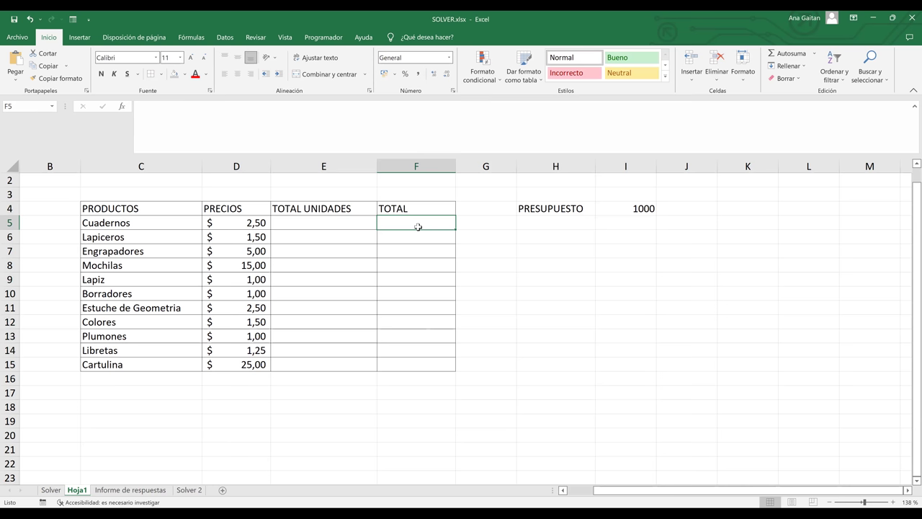
type("=")
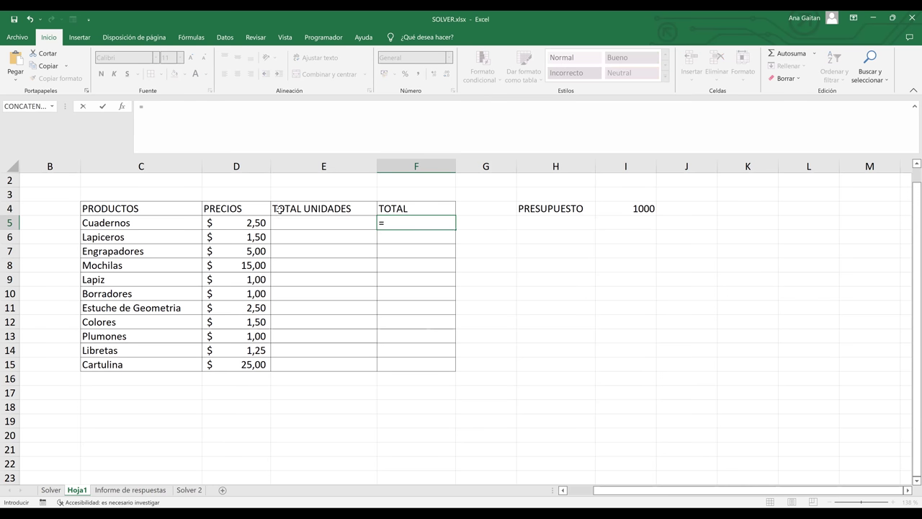
left_click(246, 222)
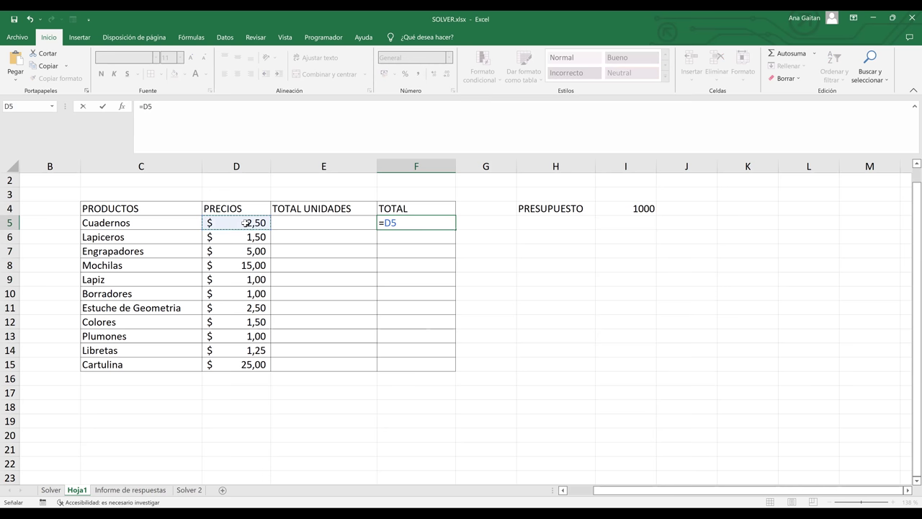
type("*")
left_click(292, 225)
key("Return")
left_click(435, 226)
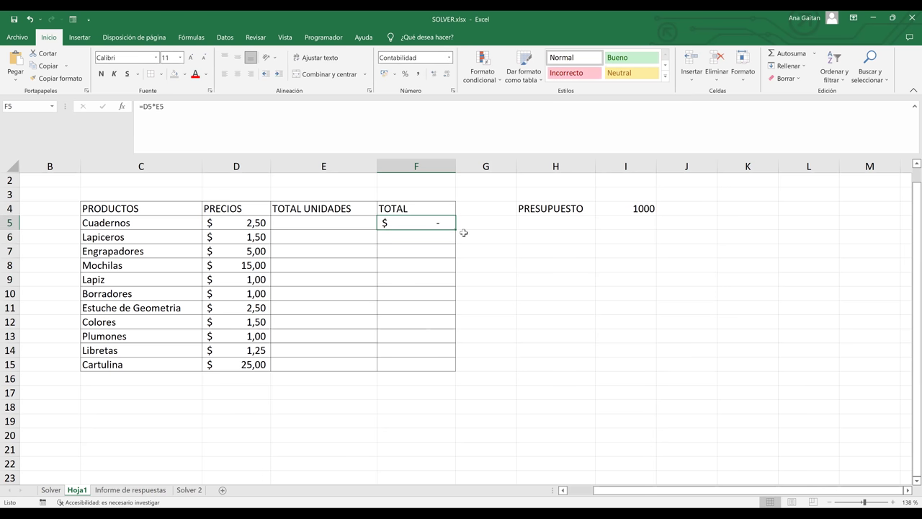
left_click_drag(443, 306, 437, 371)
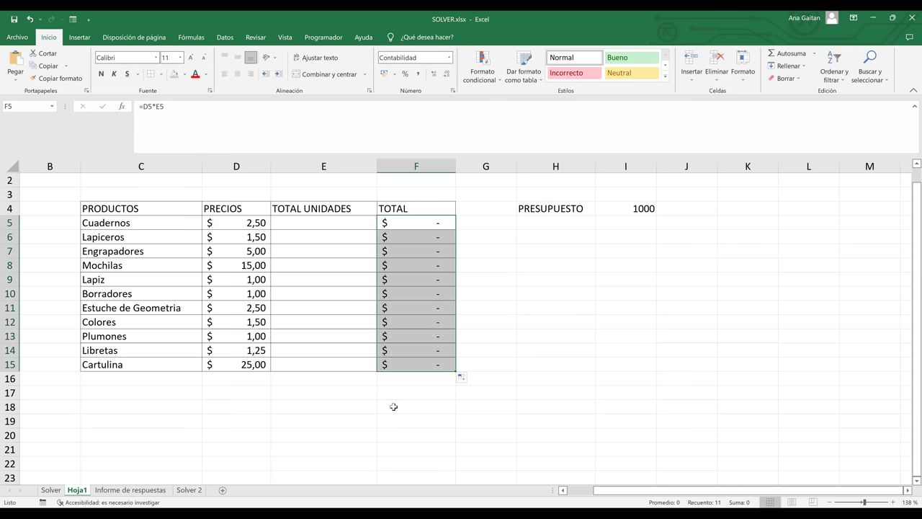
Enter the label TOTAL GENERAL in E18 and add borders to E18:F18.
left_click(350, 407)
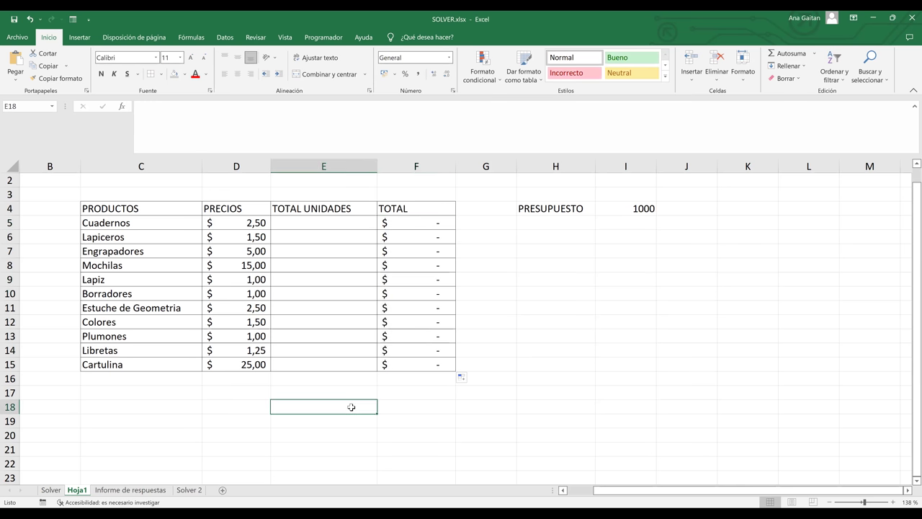
type("tota")
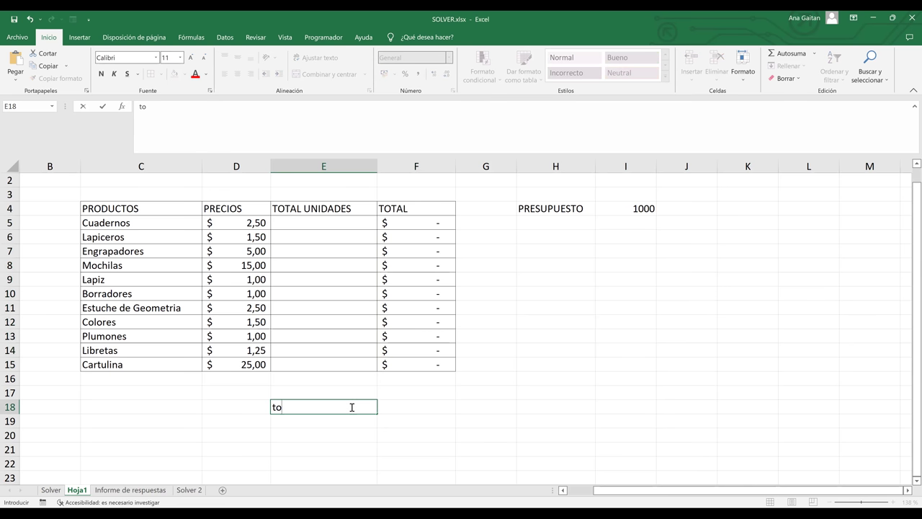
key("BackSpace")
key("BackSpace")
key("BackSpace")
key("BackSpace")
type("t")
key("BackSpace")
type("TOTAL")
type(" gf")
key("BackSpace")
key("BackSpace")
type("NER")
key("BackSpace")
key("BackSpace")
key("BackSpace")
type("GENE")
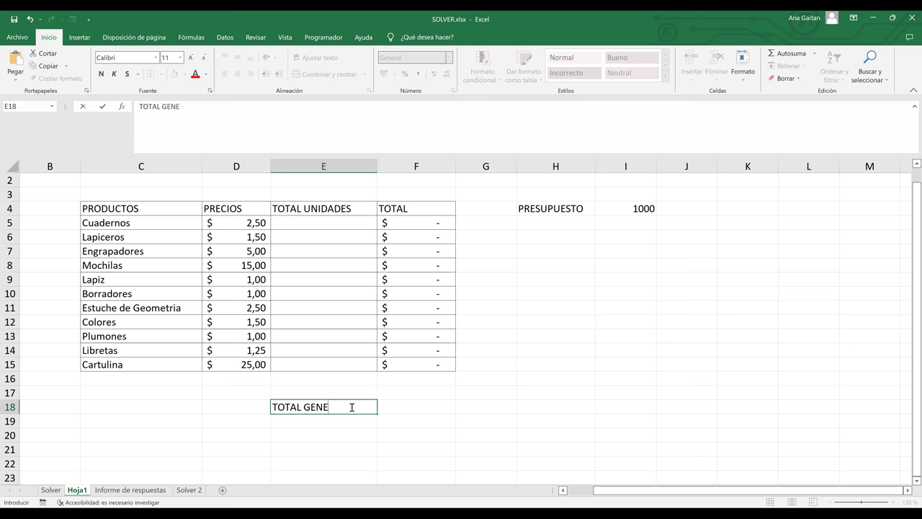
type("RAL")
left_click(408, 430)
left_click_drag(389, 409, 360, 406)
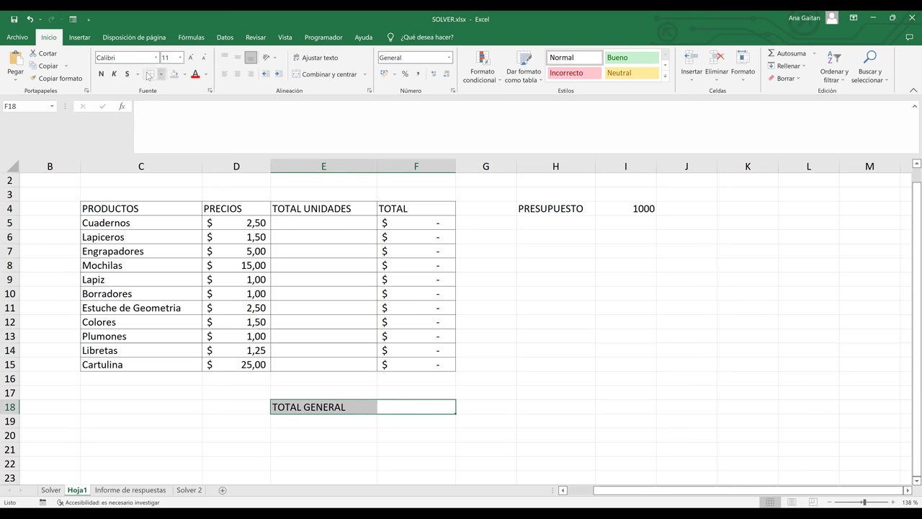
left_click(541, 266)
Sum the product totals in F18 with =SUMA(F5:F15).
left_click(391, 408)
type("=")
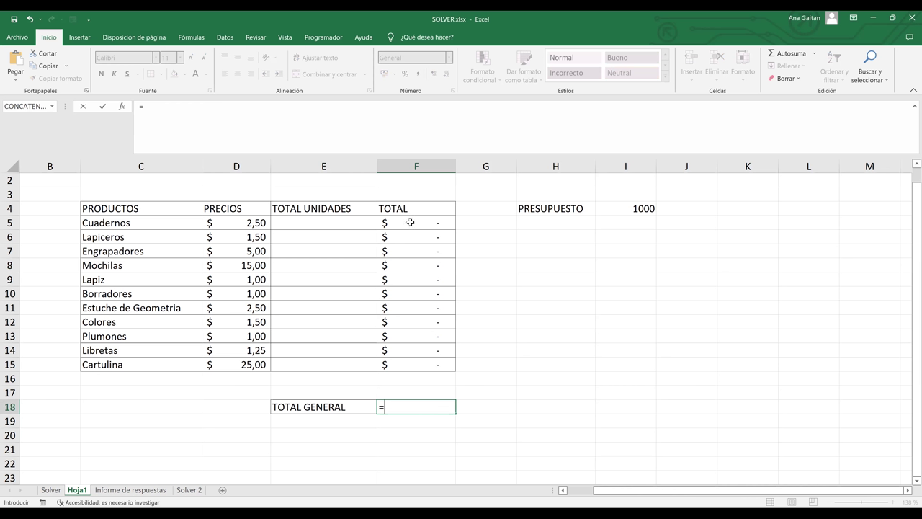
type("SUMA(")
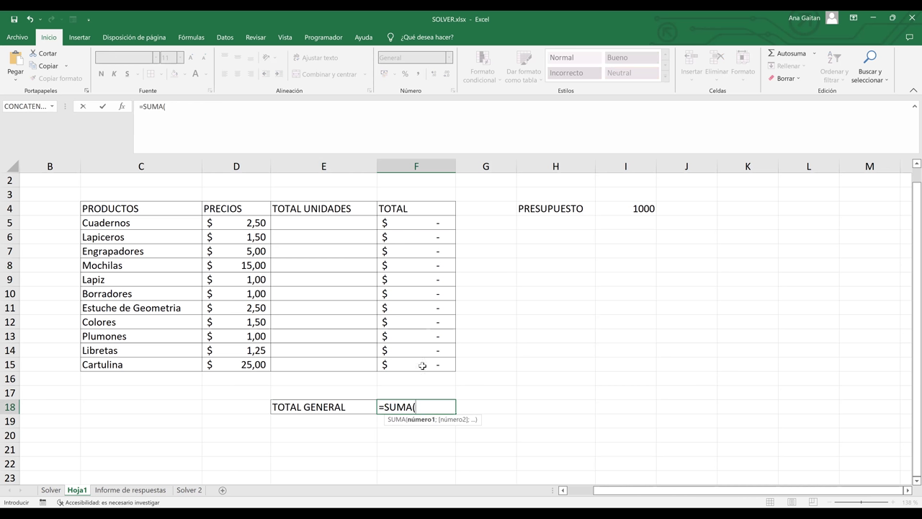
left_click_drag(416, 222, 422, 365)
type(")")
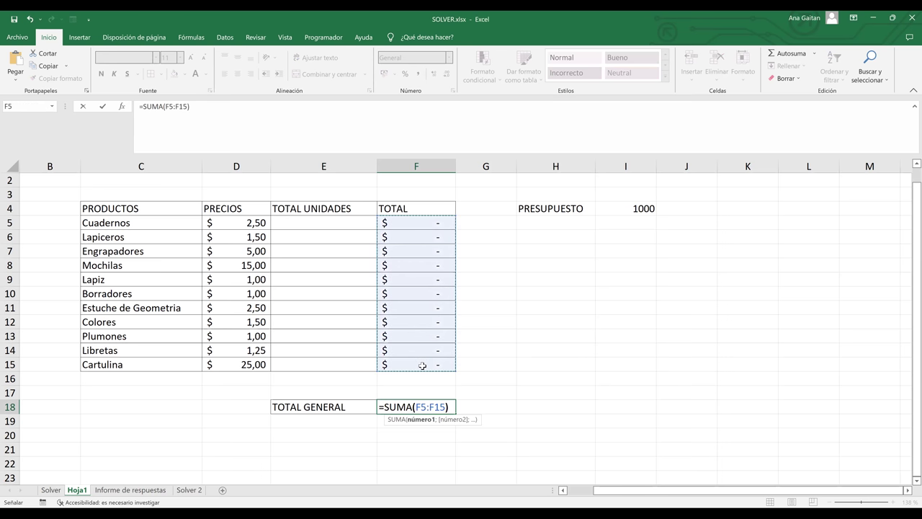
key("Return")
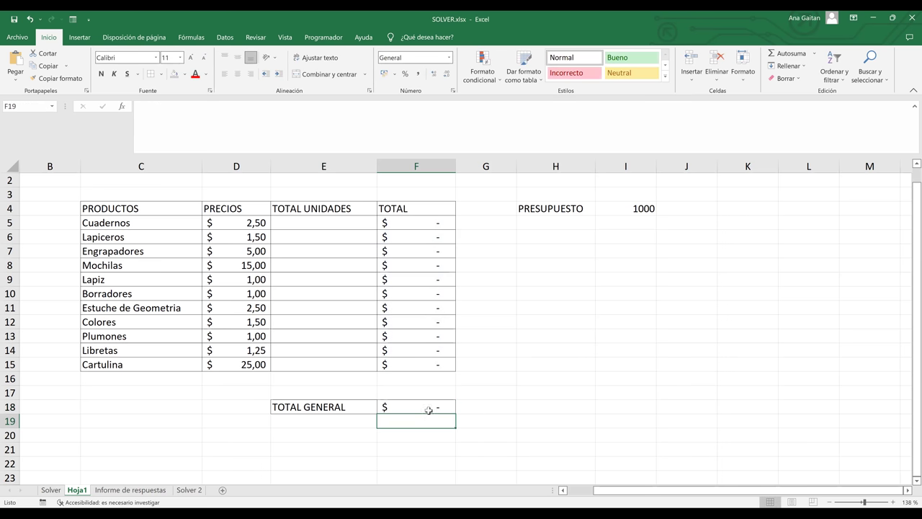
Start Solver with the grand total cell F18 as the objective and set its target to a value of 1000.
left_click(428, 408)
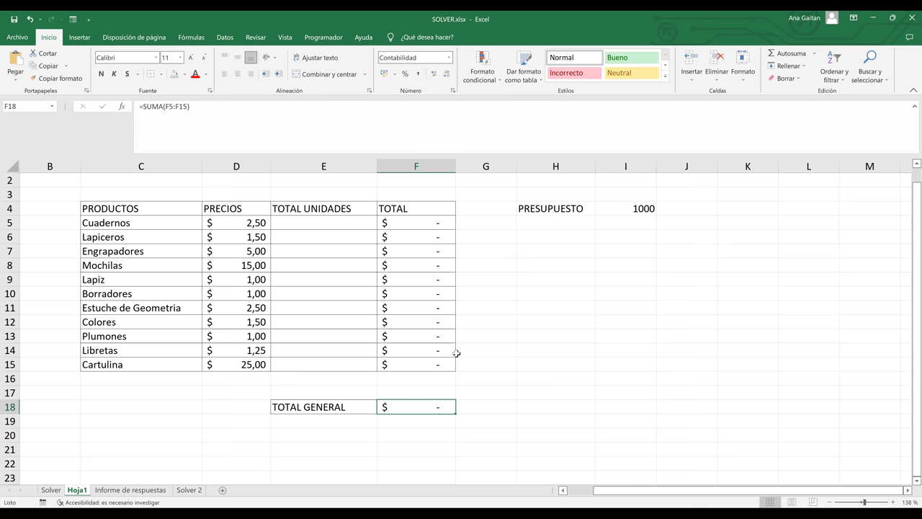
scroll(461, 350, "up", 1, "ctrl")
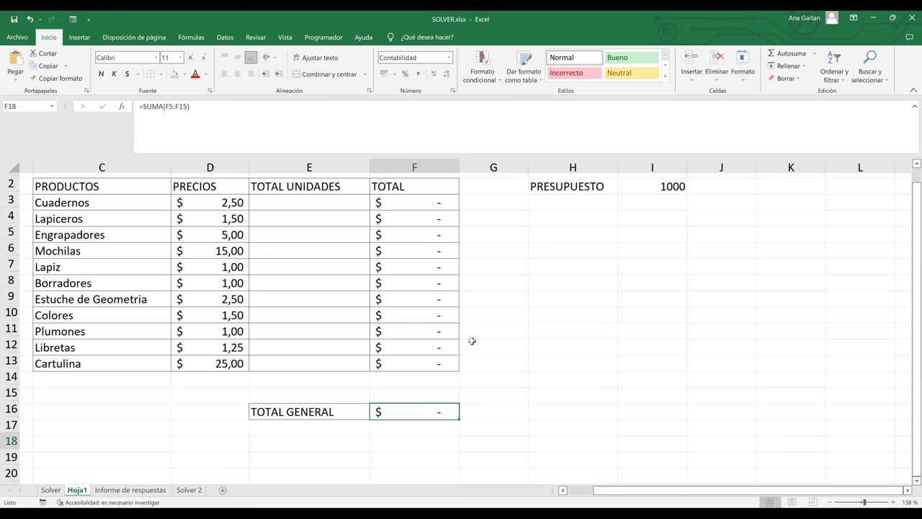
scroll(472, 341, "up", 4, "ctrl")
scroll(471, 341, "down", 4, "ctrl")
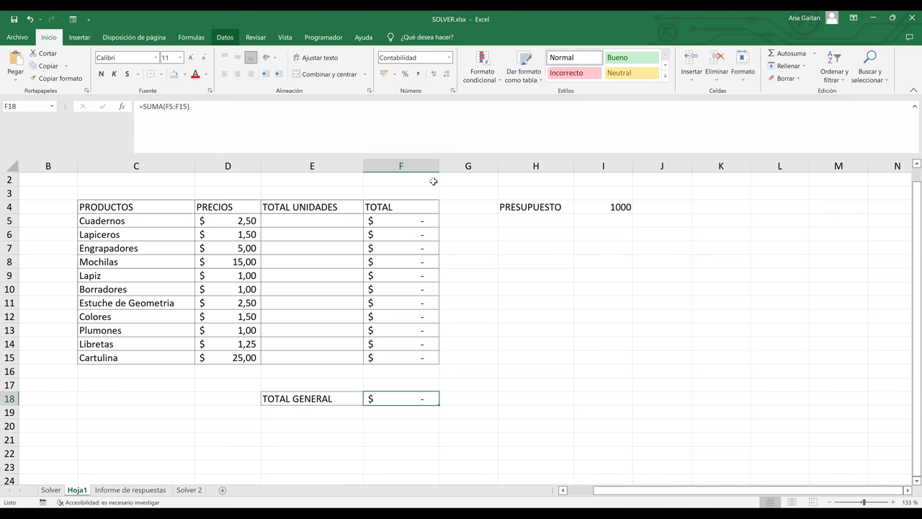
key("alt+d")
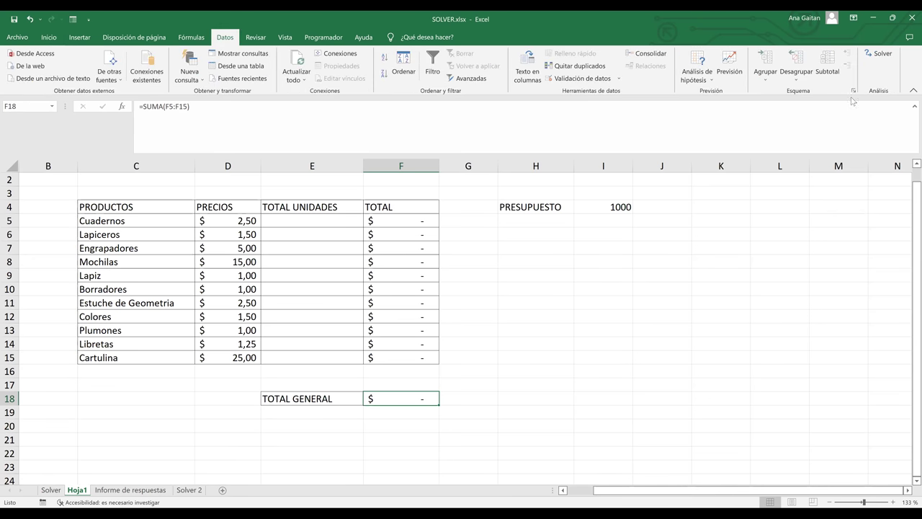
left_click(880, 54)
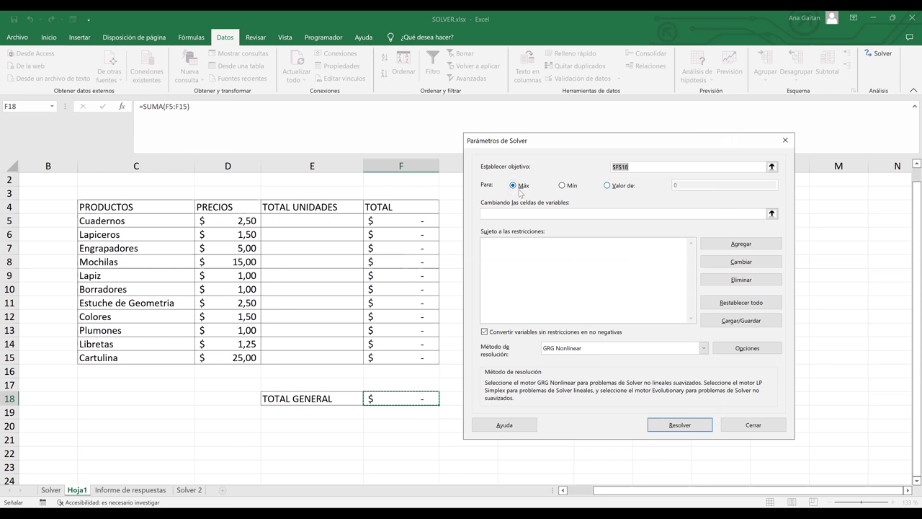
left_click(608, 187)
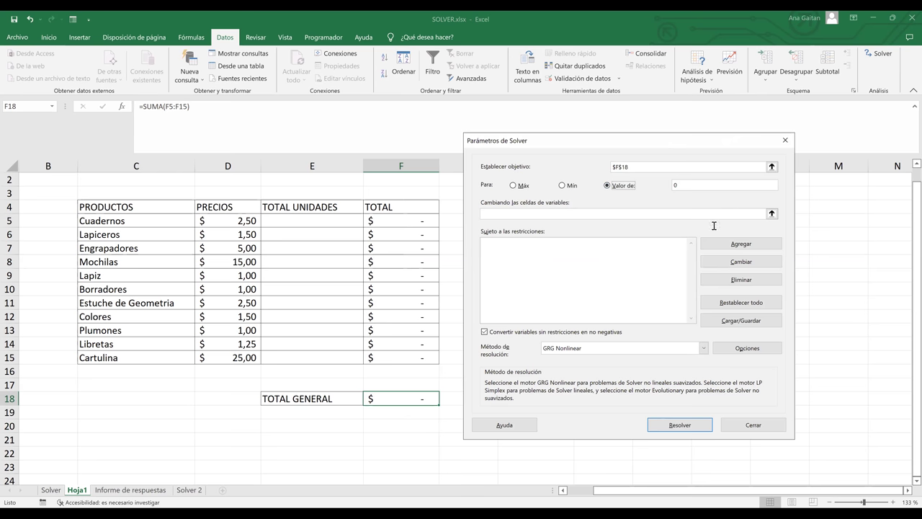
type("1000")
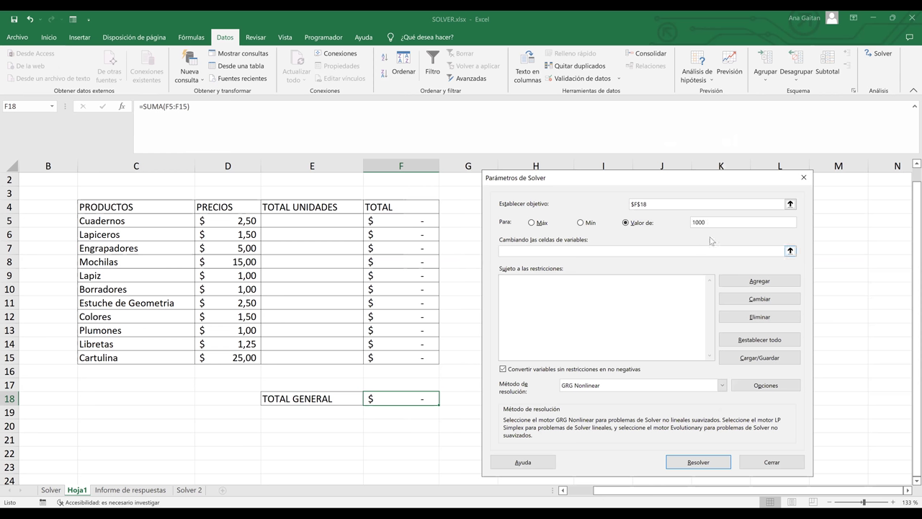
left_click(570, 248)
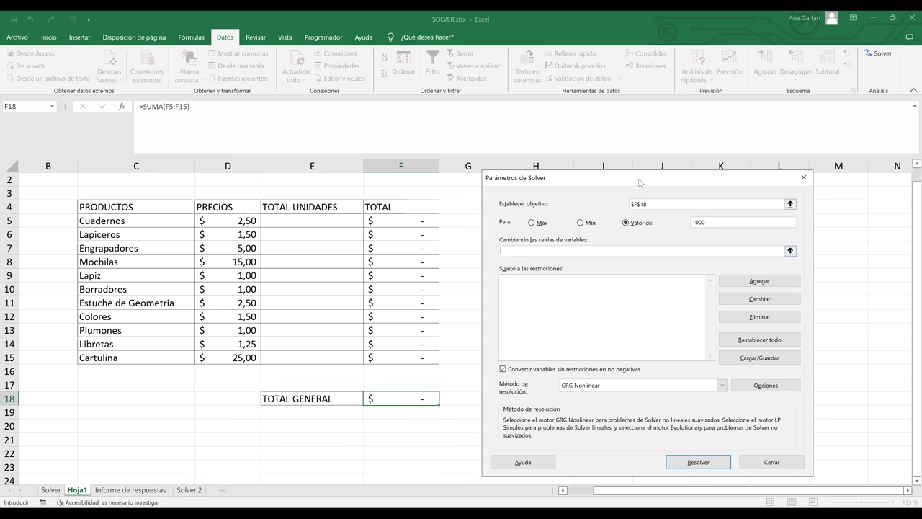
left_click_drag(681, 127, 681, 127)
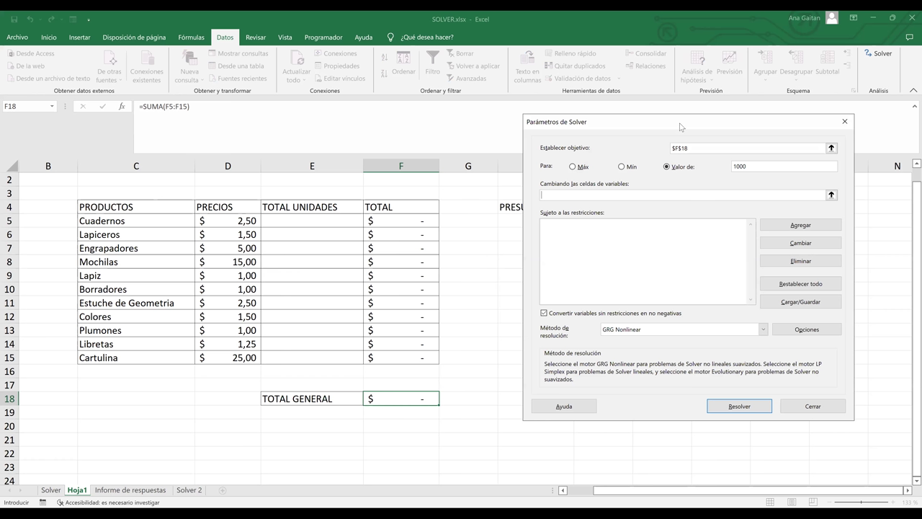
Try listing the TOTAL UNIDADES cells E5 to E15 one by one, separated by semicolons, as the variable cells, and clear the list.
left_click(329, 212)
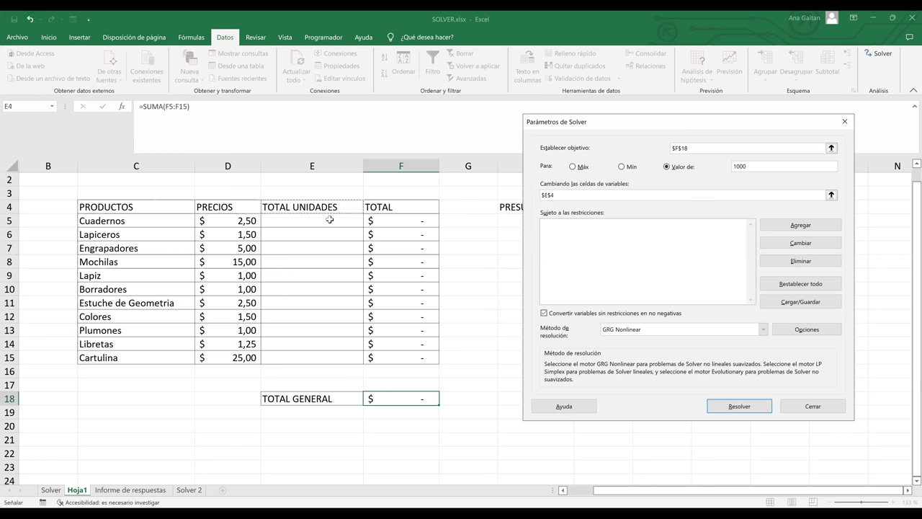
key("BackSpace")
key("BackSpace")
left_click(330, 219)
left_click(327, 234, "ctrl")
left_click(330, 252, "ctrl")
type(";")
left_click(333, 265)
type(";")
left_click(335, 275)
type(";$E$8;$E$9;")
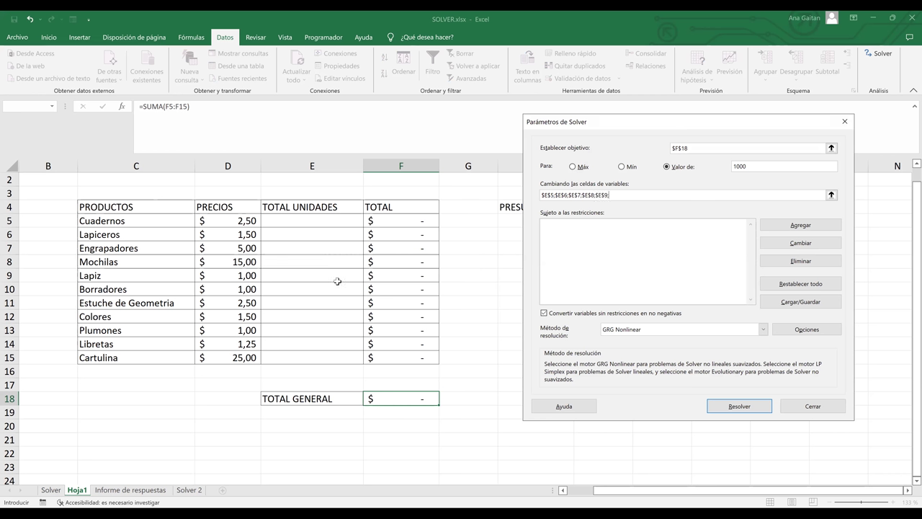
left_click(340, 288)
type(";")
left_click(340, 305)
type(";$E$11;")
left_click(345, 317)
type(";$E$11;$E$12;")
left_click(348, 329)
type(";$E$11;$E$12;$E$13;")
left_click(353, 346)
type(";$E$11;$E$12;$E$13;$E$14;")
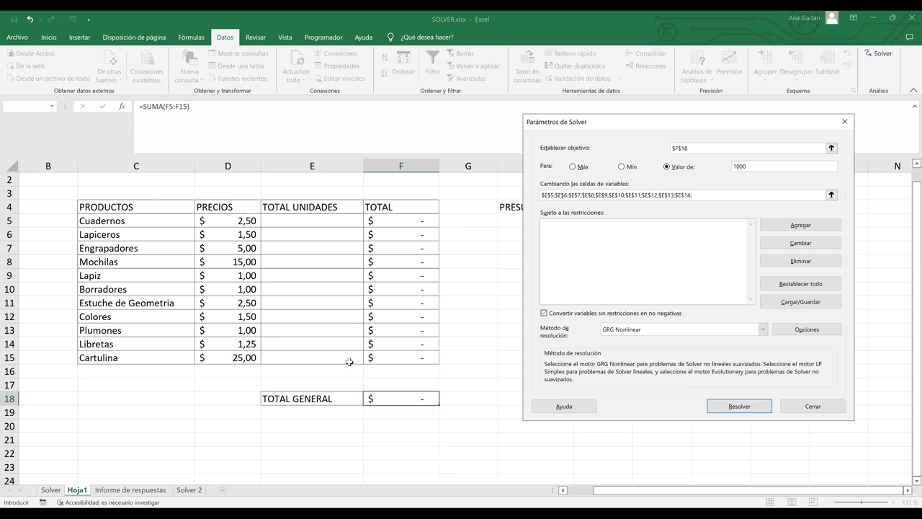
left_click(349, 362)
left_click_drag(717, 195, 513, 196)
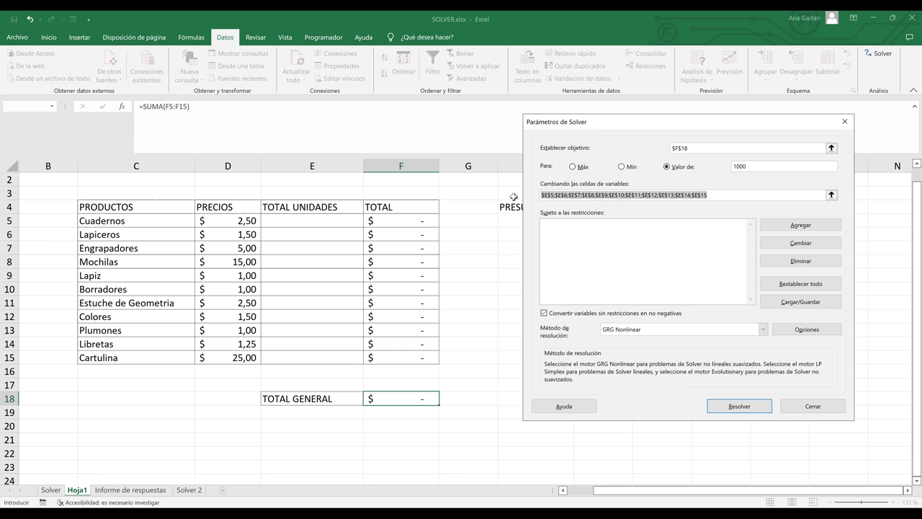
key("Delete")
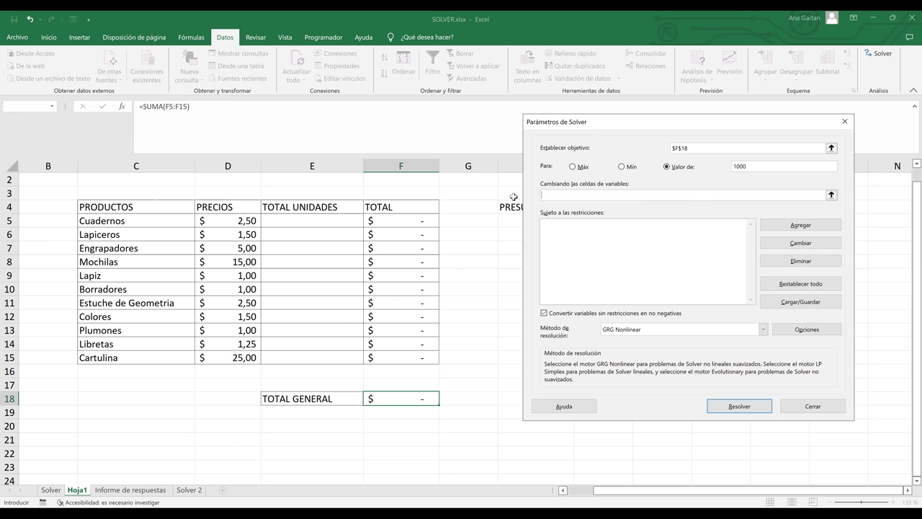
Set the range E5:E15 as the variable cells, solve the model and keep the Solver solution.
left_click(336, 221)
left_click(327, 357, "shift")
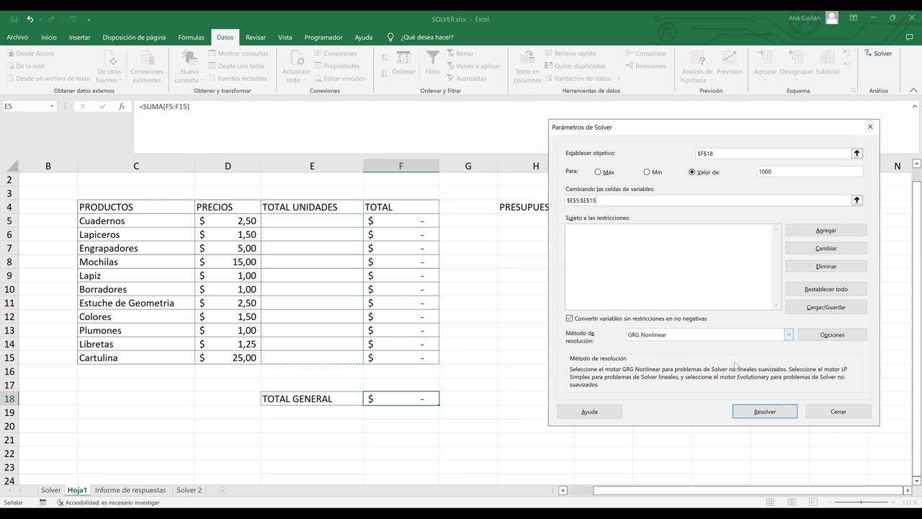
left_click(778, 415)
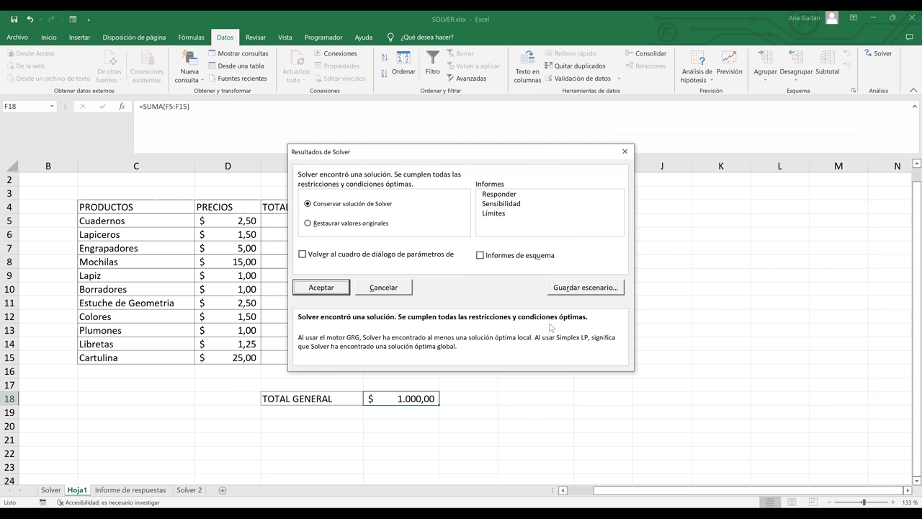
left_click(322, 286)
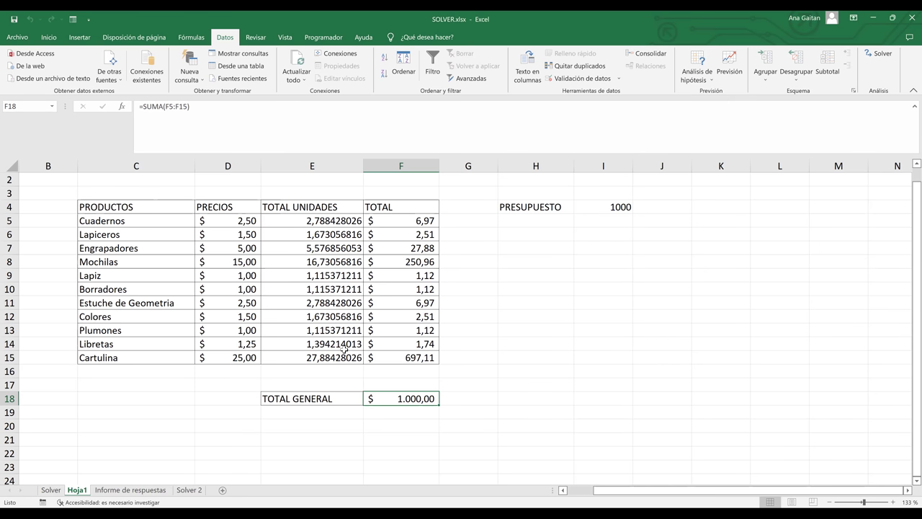
Examine the units Solver assigned to each product in E5:E15 and the grand total in F18.
left_click(326, 357)
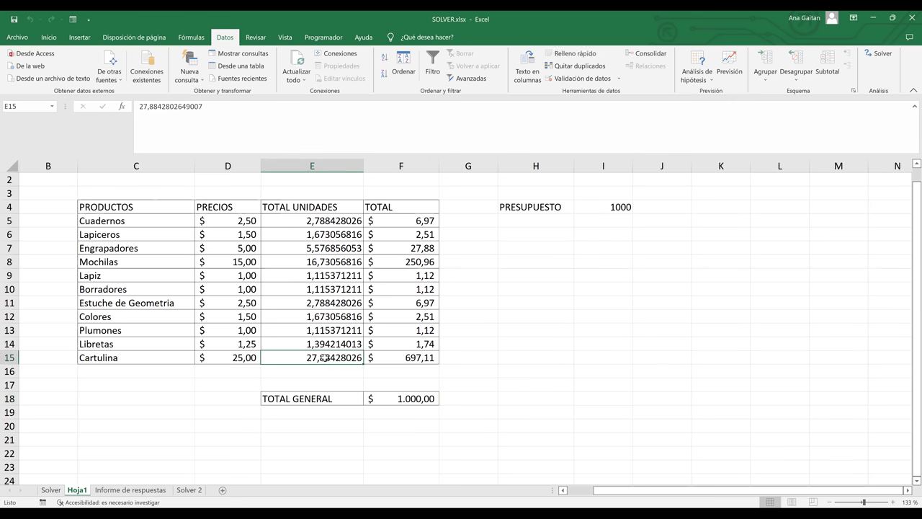
left_click(322, 224)
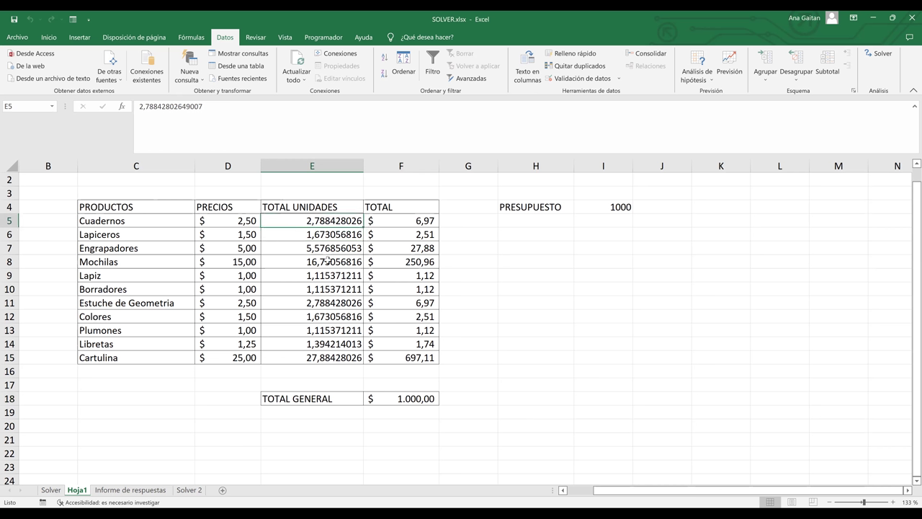
left_click(172, 217)
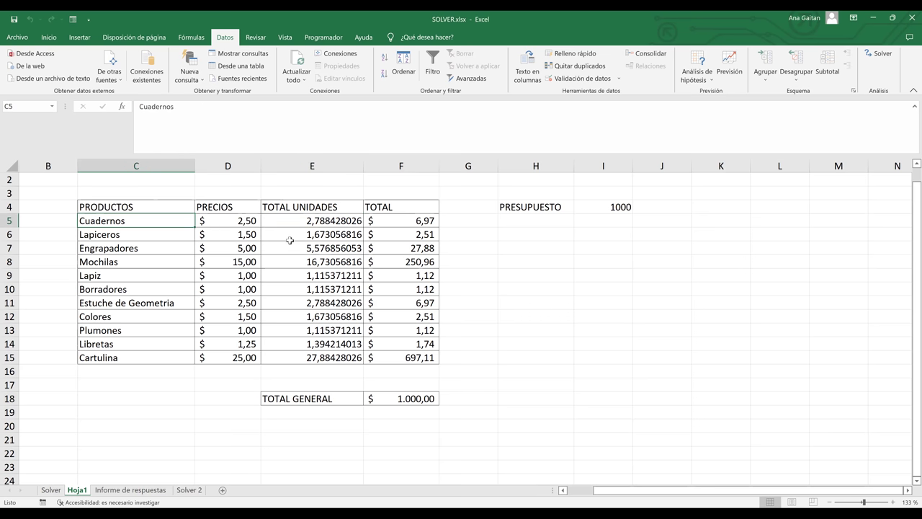
left_click(309, 225)
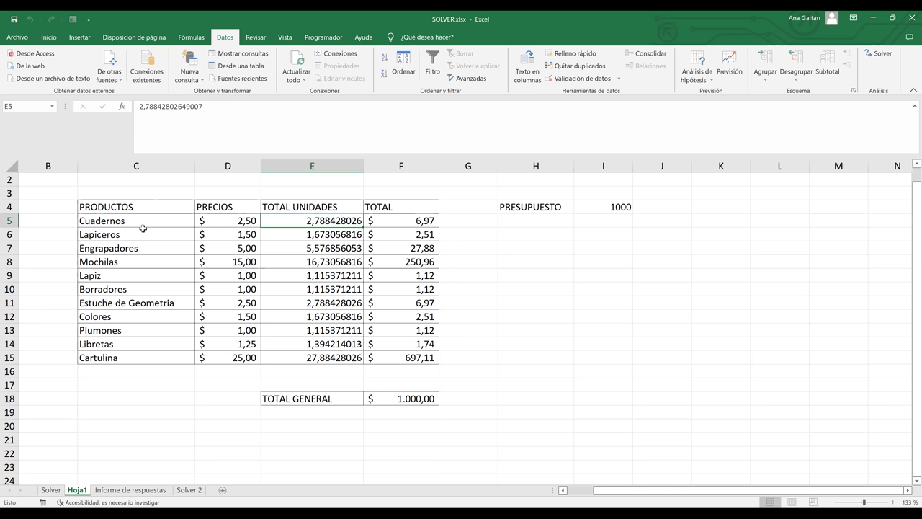
left_click(306, 239)
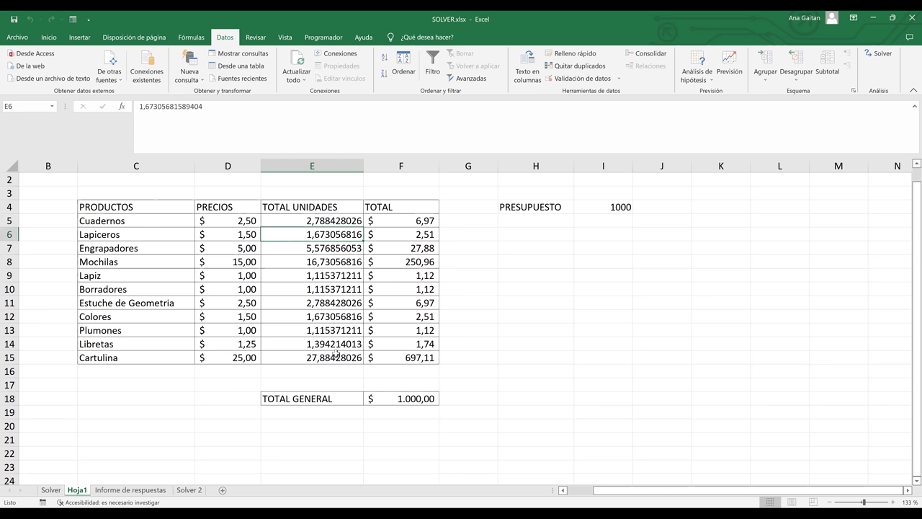
left_click(336, 353)
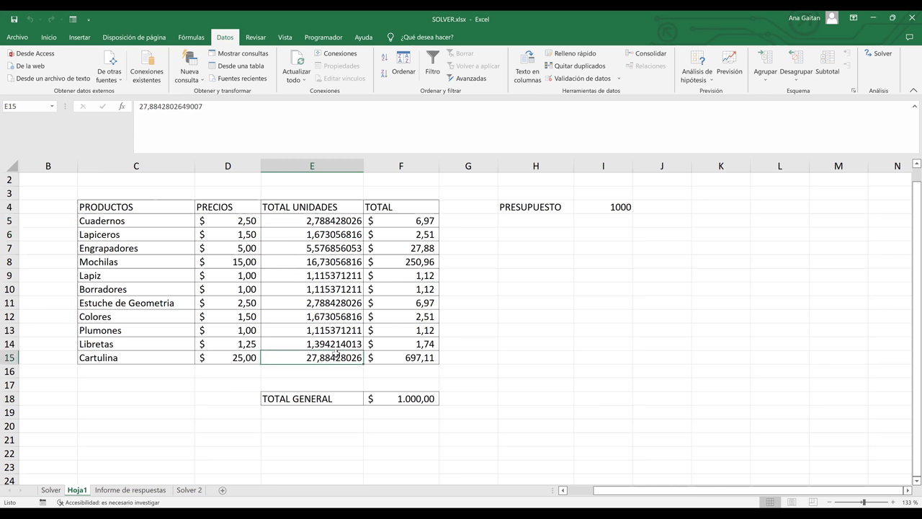
left_click(343, 224)
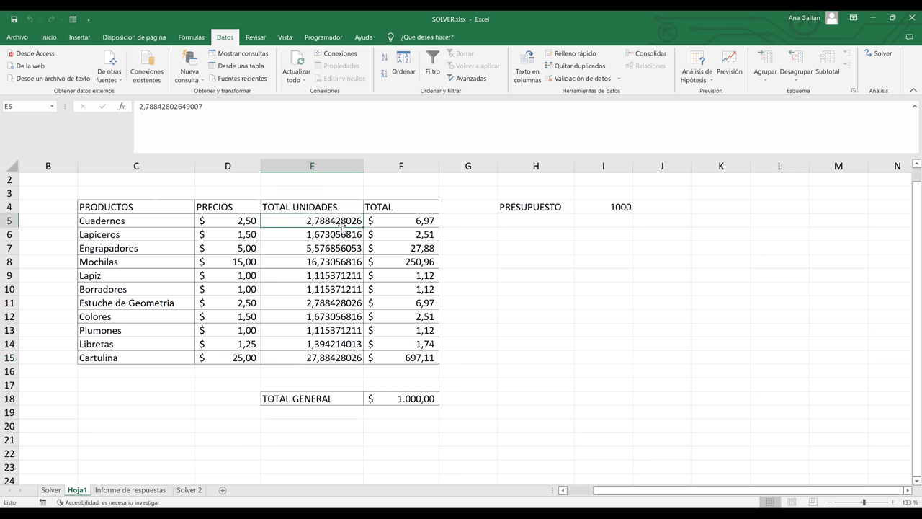
left_click(340, 236)
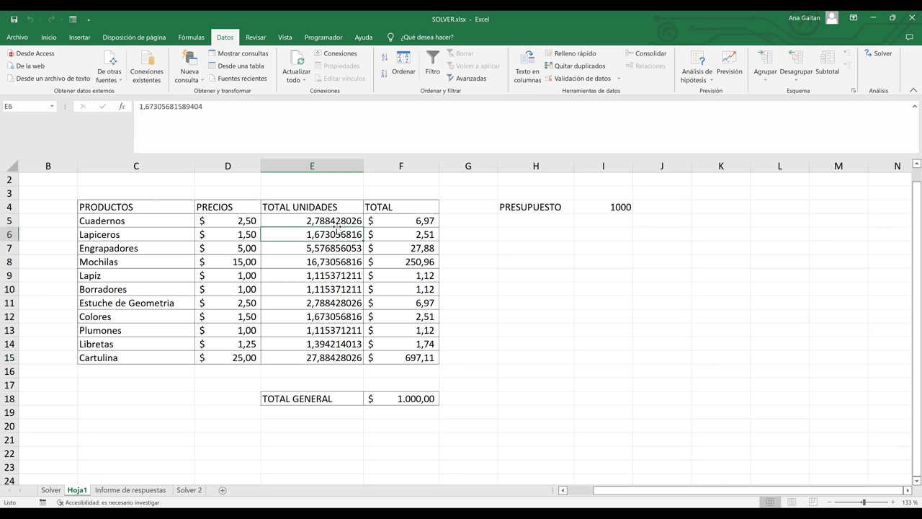
left_click(336, 219)
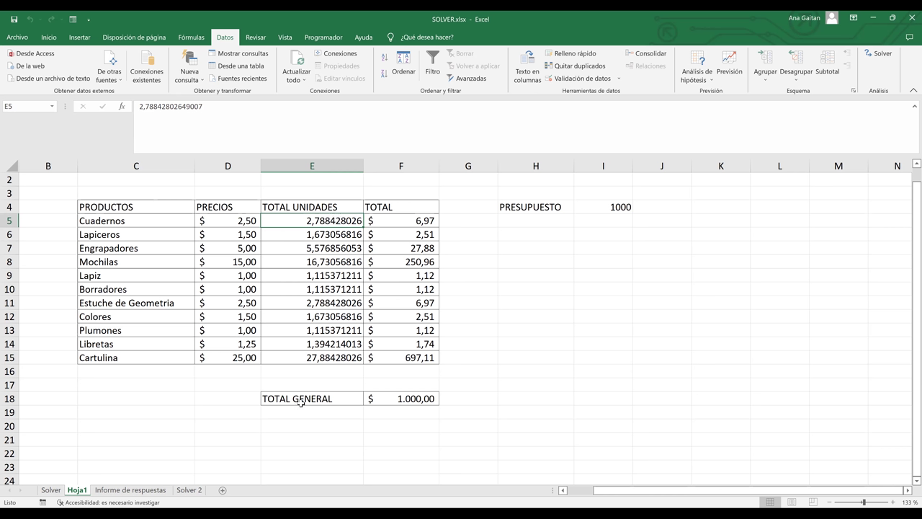
left_click(417, 399)
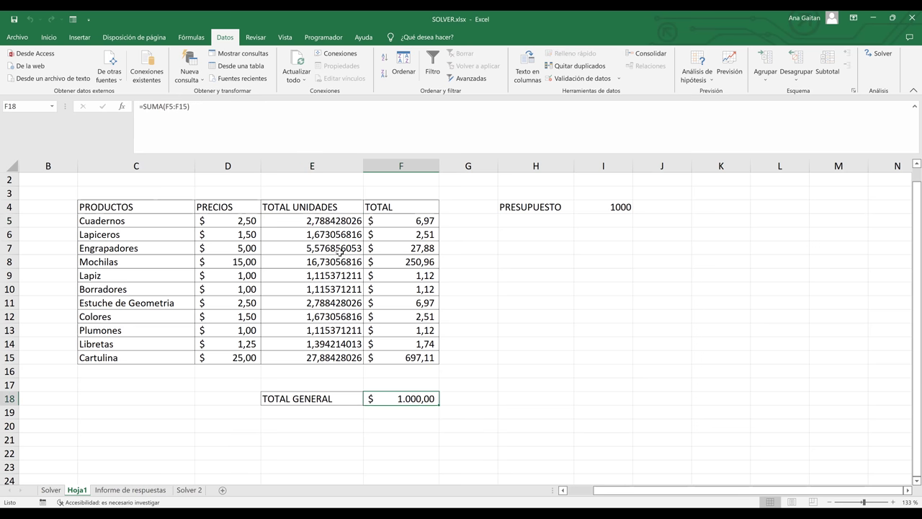
left_click(327, 222)
left_click_drag(337, 279, 344, 357)
left_click(462, 218)
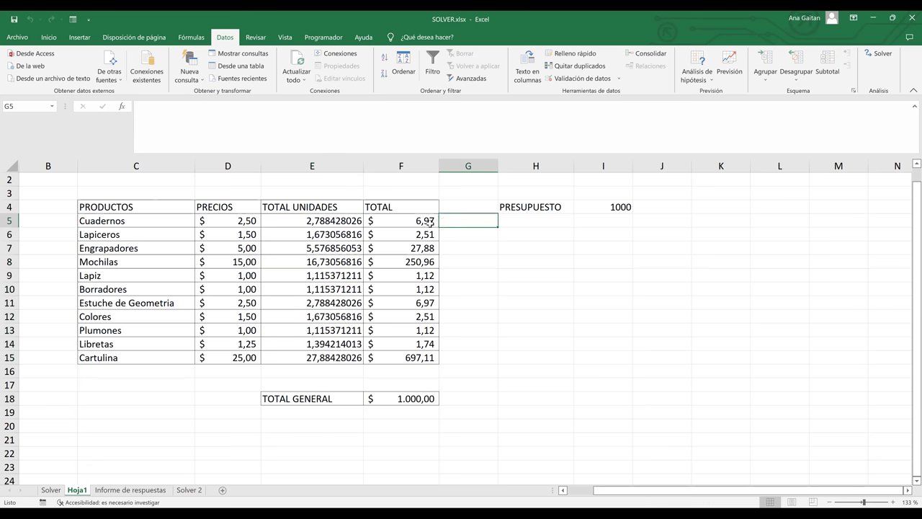
Review the product totals in F5:F15 and compare the grand total in F18 with the budget in I4.
left_click(431, 224)
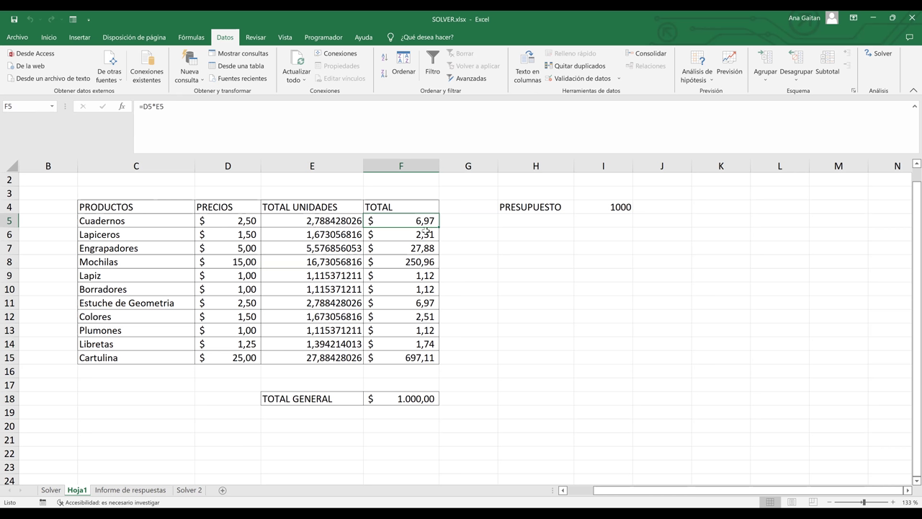
left_click(429, 264)
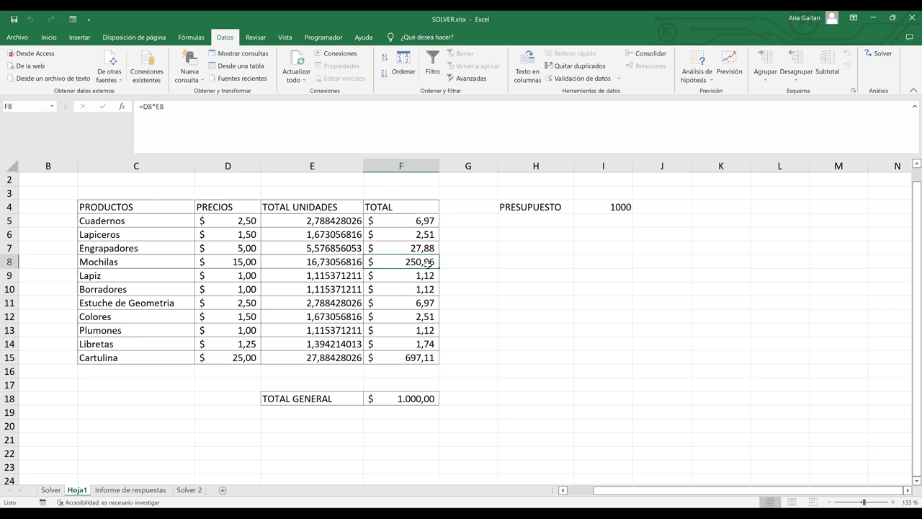
key("Down")
key("Down")
key("Down")
key("Down")
key("Down")
key("Down")
key("Down")
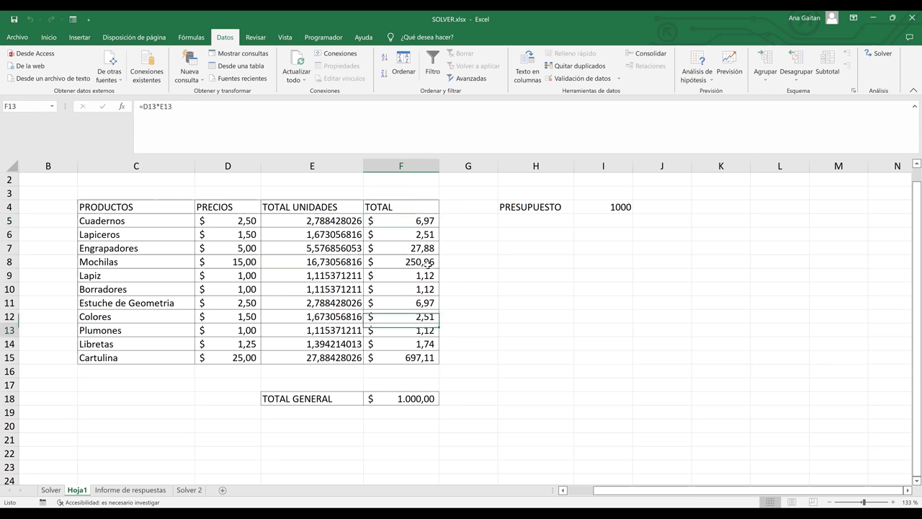
key("Up")
key("Up")
key("Up")
key("Up")
key("Up")
key("Up")
key("Up")
key("Up")
key("Up")
key("Up")
key("Up")
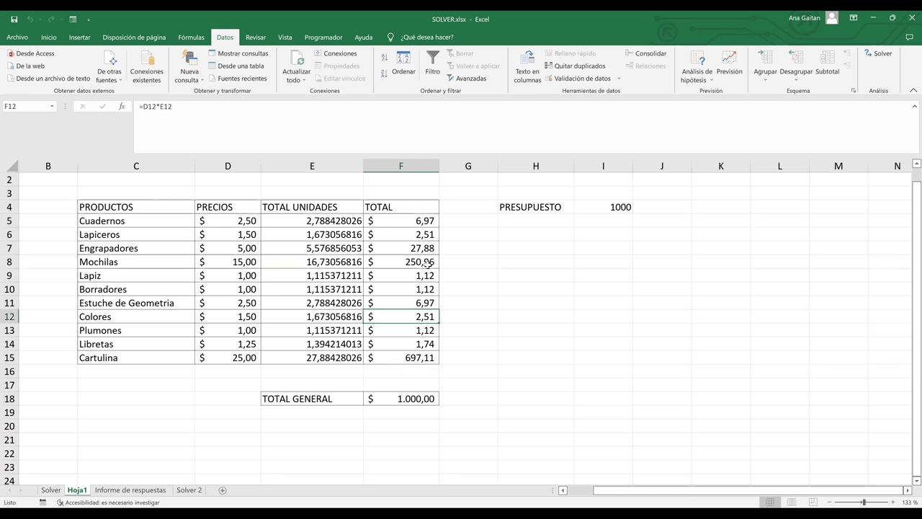
left_click(429, 264)
key("Down")
key("Down")
key("Down")
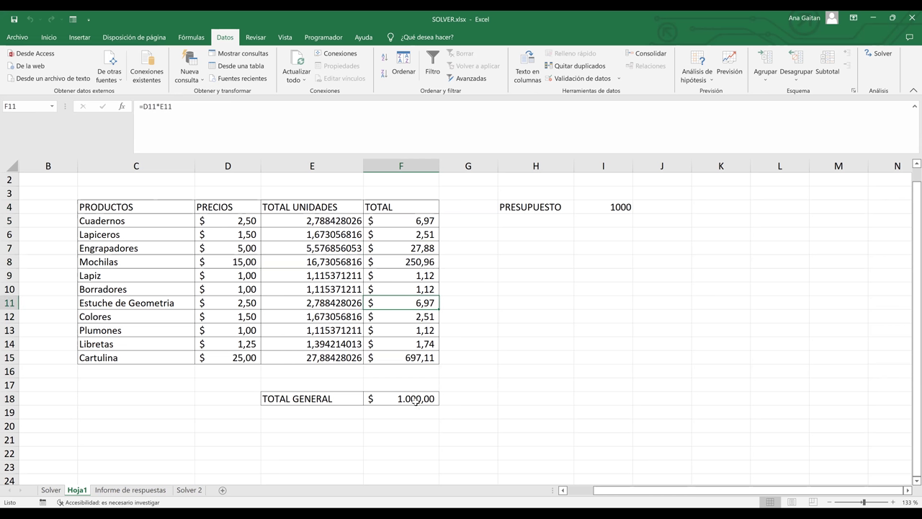
left_click(415, 402)
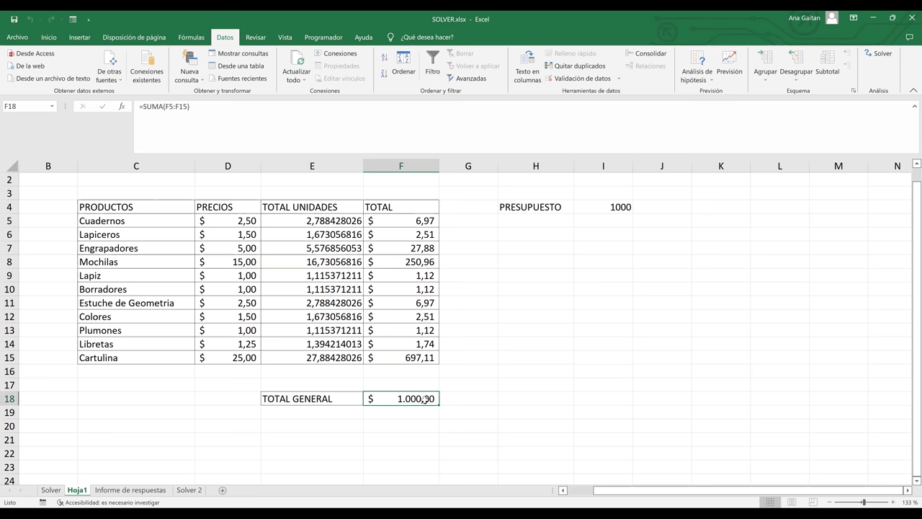
left_click(621, 207)
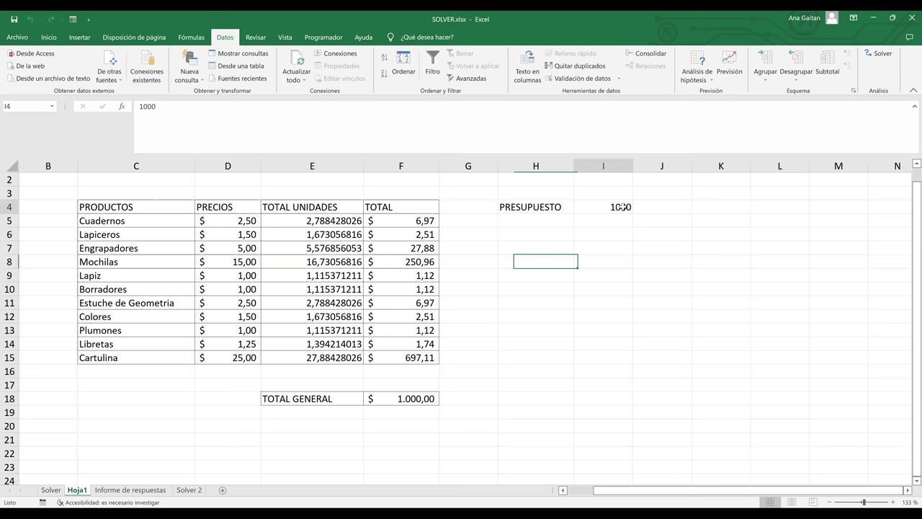
Check the sum of the product totals F5:F15 against the TOTAL GENERAL formula in F18.
left_click_drag(427, 221, 428, 358)
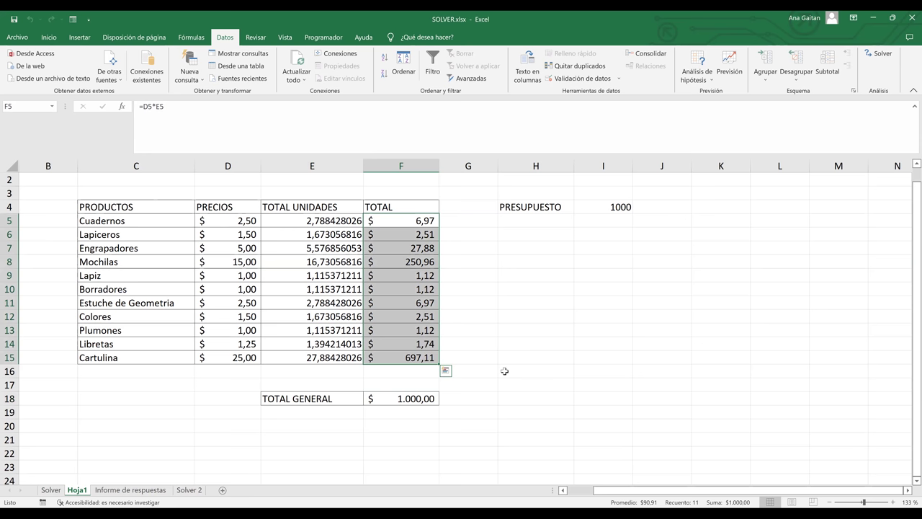
left_click(504, 371)
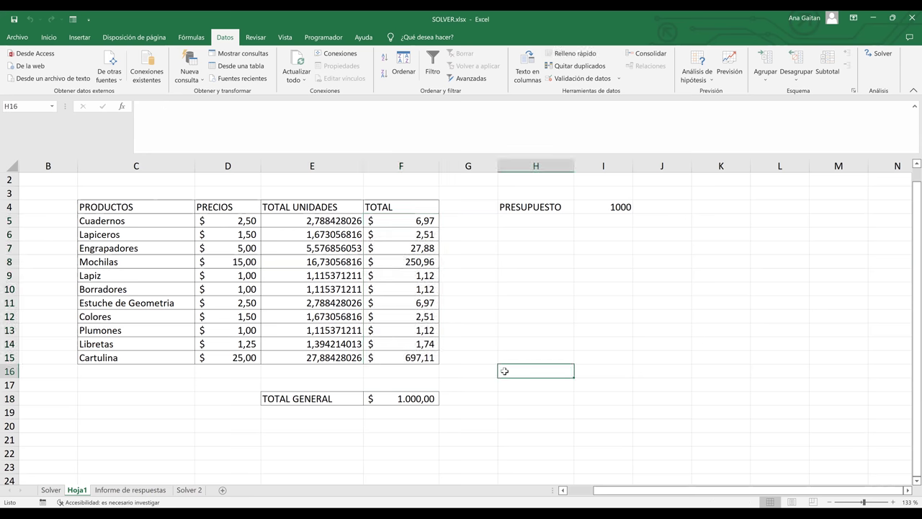
left_click(409, 398)
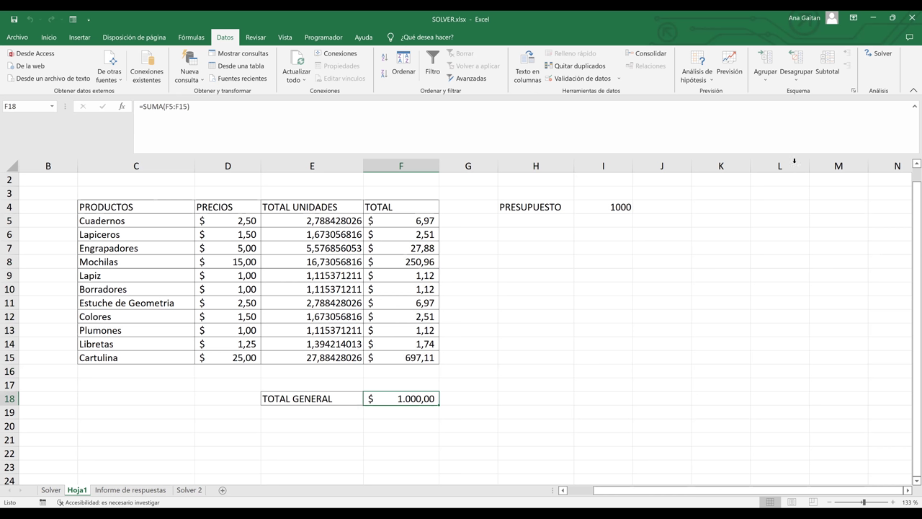
Reopen the Solver parameters and add a constraint requiring the Cuadernos units in E5 to be an integer (int).
left_click(890, 56)
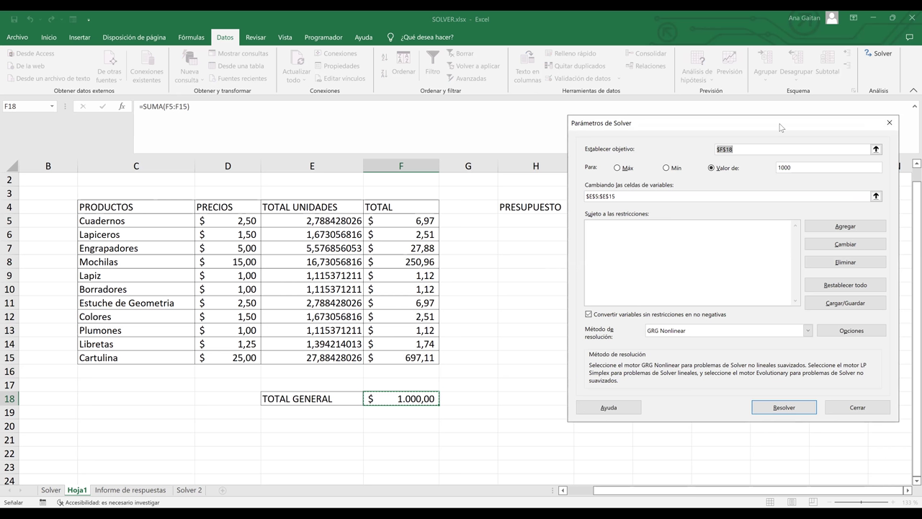
left_click(857, 226)
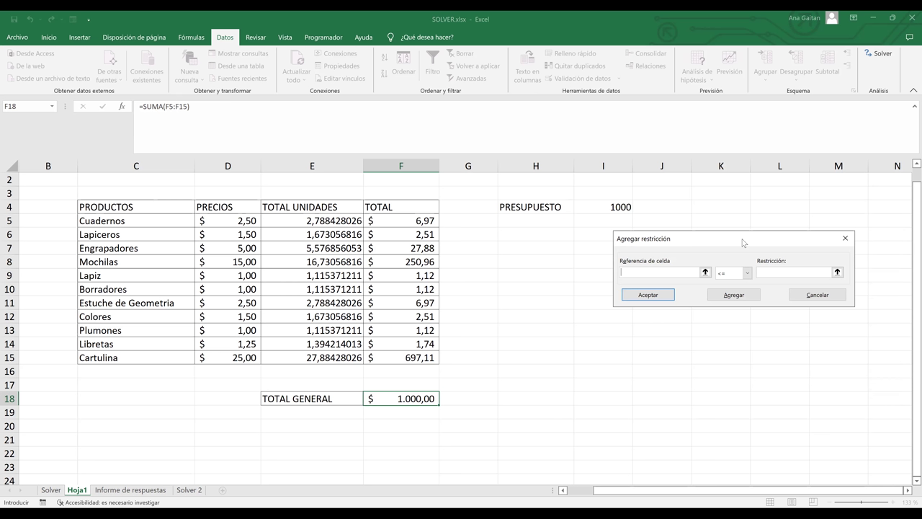
left_click(327, 220)
left_click(748, 273)
left_click(734, 306)
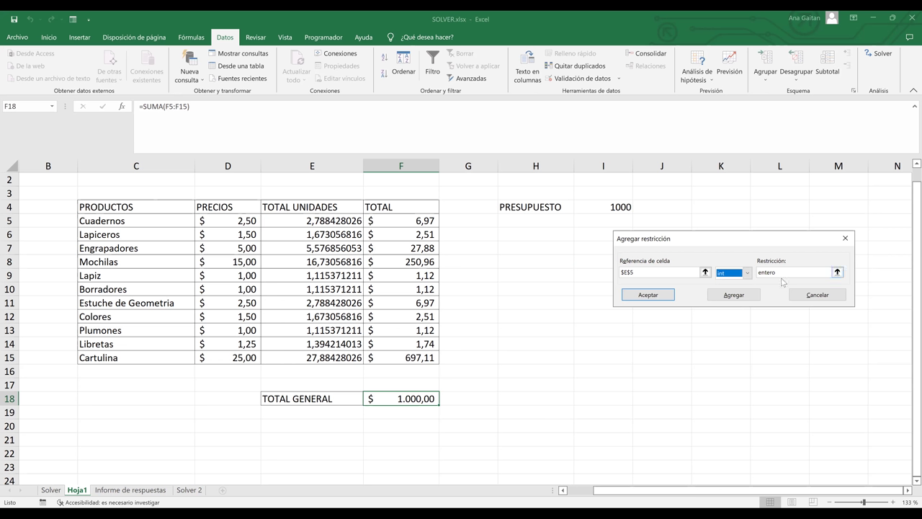
left_click(742, 297)
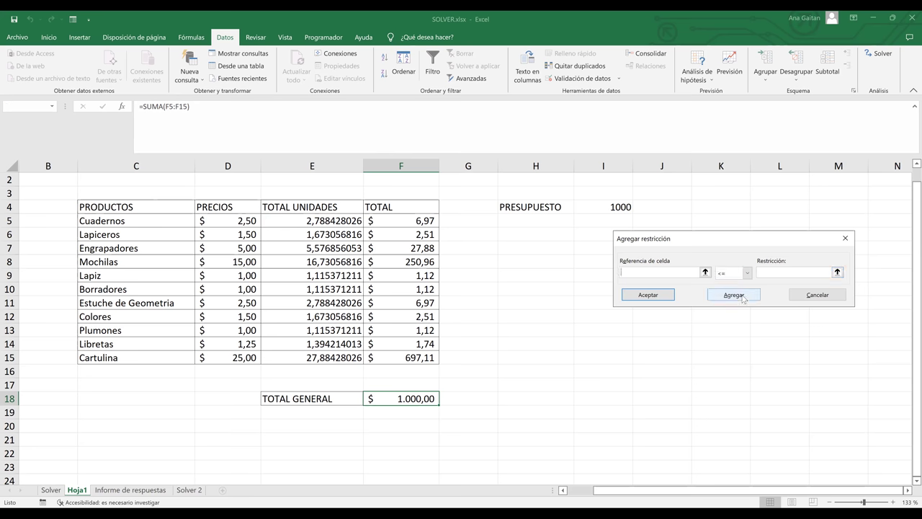
Add integer (int) constraints for the Lapiceros units in E6 and the Engrapadores units in E7.
left_click(332, 236)
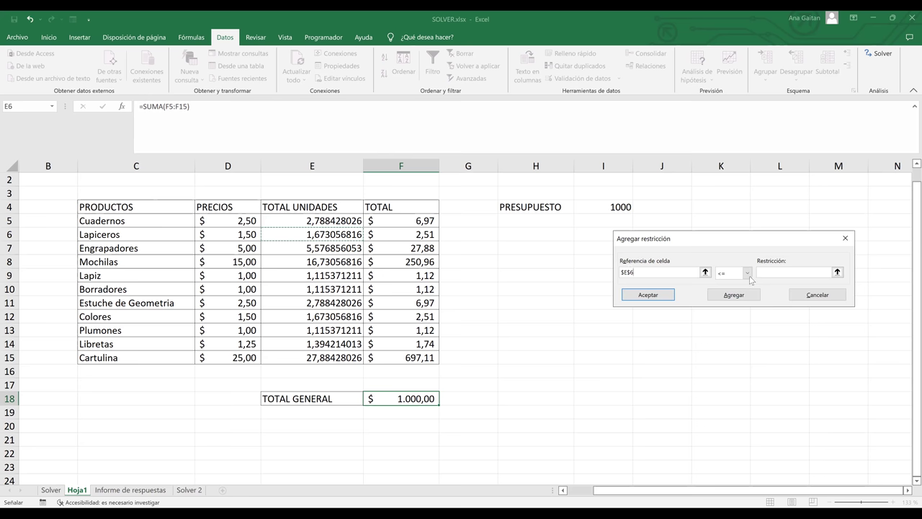
left_click(747, 272)
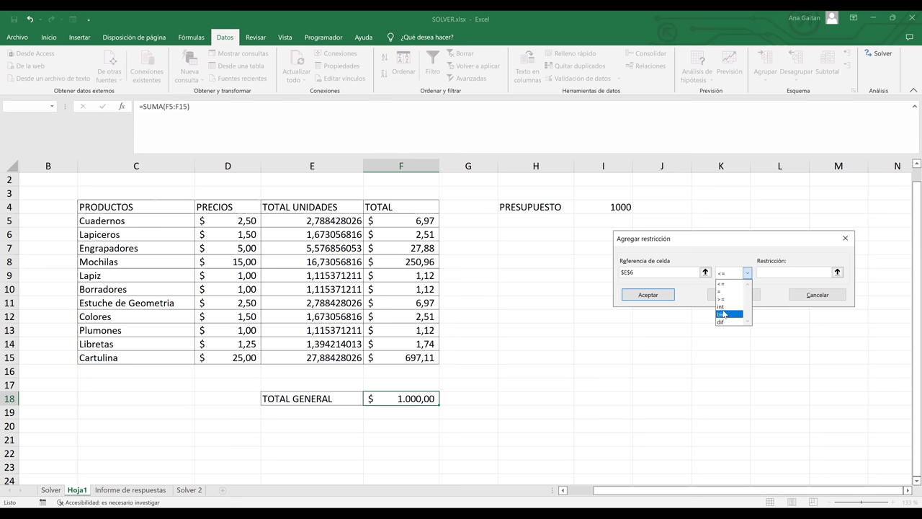
left_click(729, 306)
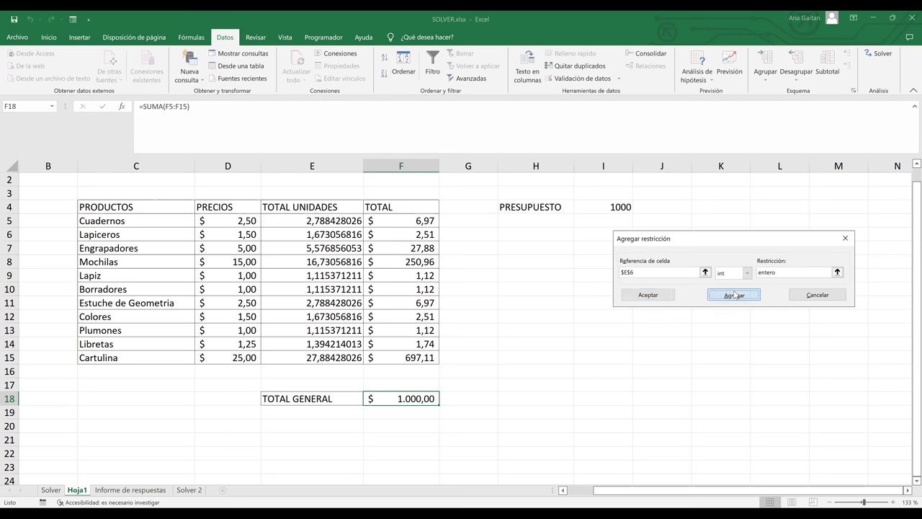
left_click(734, 293)
left_click(345, 248)
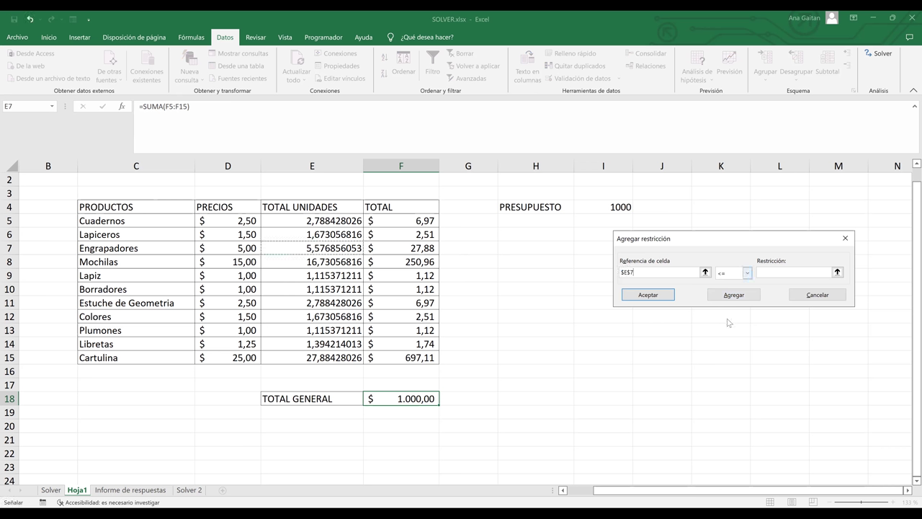
left_click(731, 273)
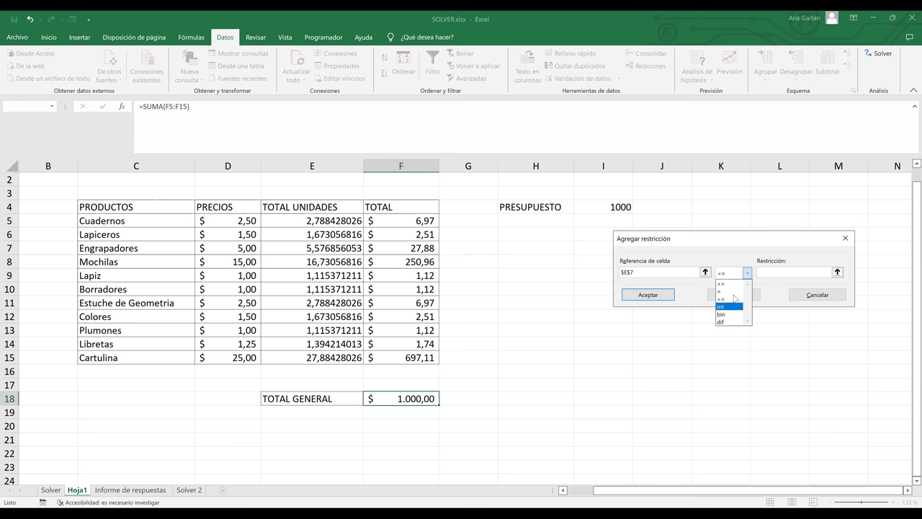
left_click(728, 307)
left_click(734, 295)
Add integer (int) constraints for the Mochilas units in E8 and the Lapiz units in E9.
left_click(336, 261)
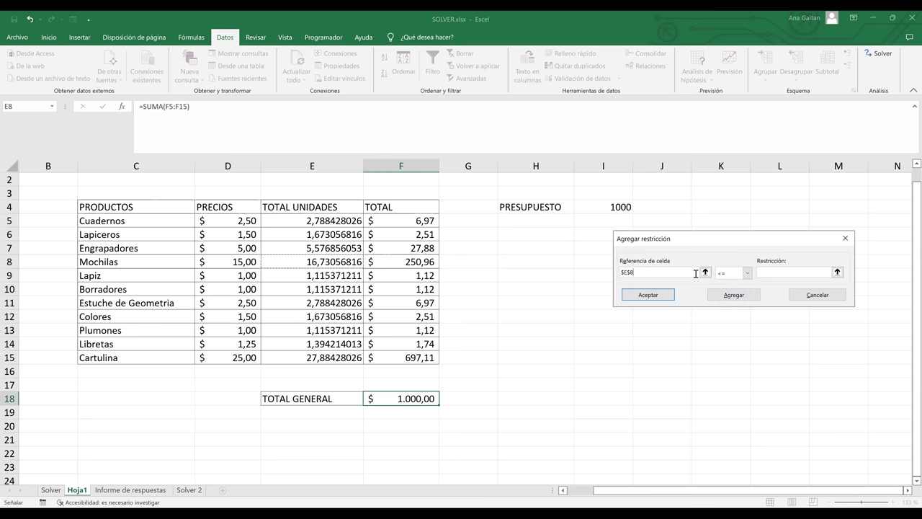
left_click(749, 273)
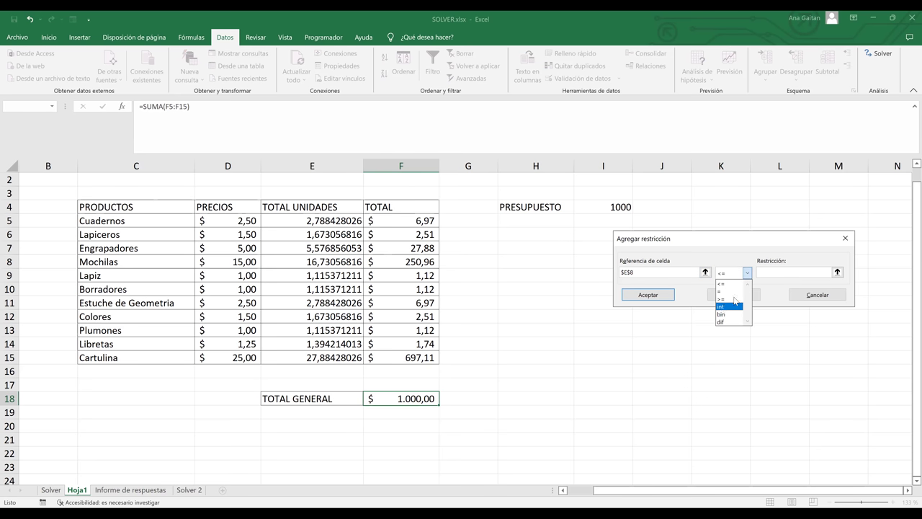
left_click(727, 305)
left_click(734, 296)
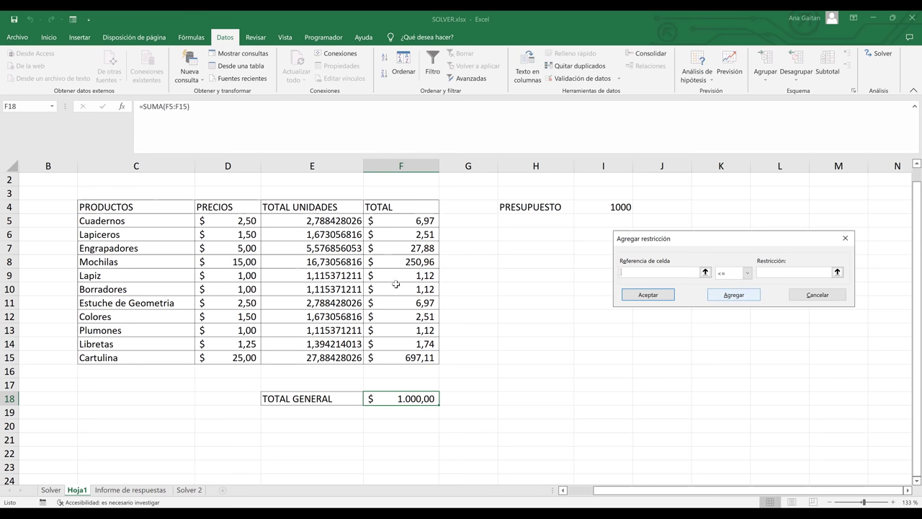
left_click(343, 276)
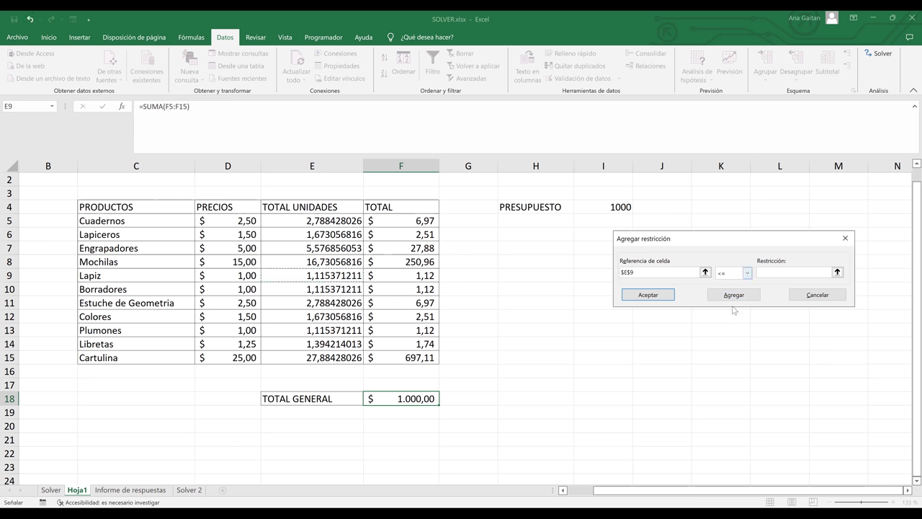
left_click(747, 273)
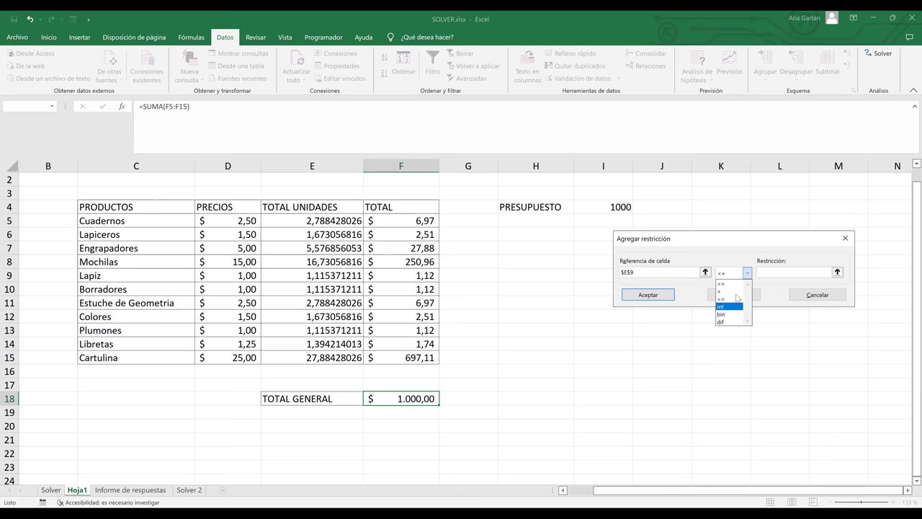
left_click(729, 306)
left_click(734, 294)
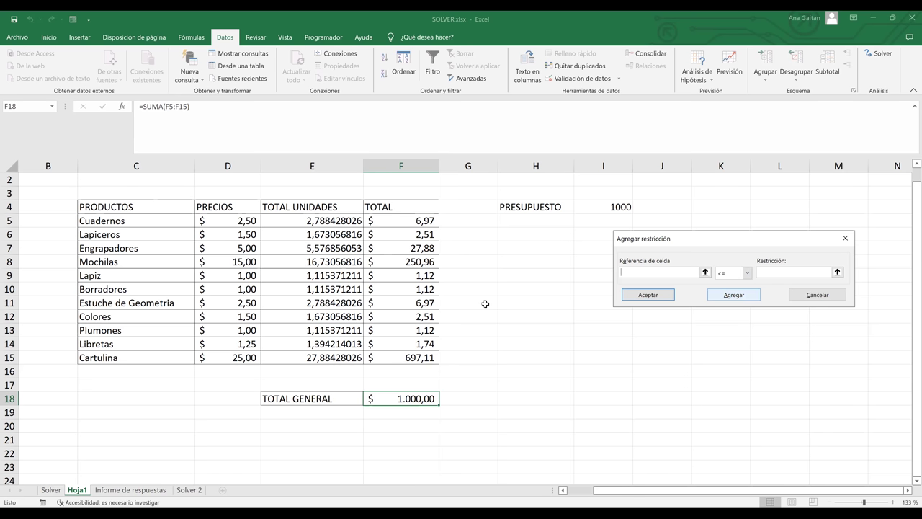
Add integer (int) constraints for the Borradores units in E10 and the Estuche de Geometria units in E11.
left_click(348, 288)
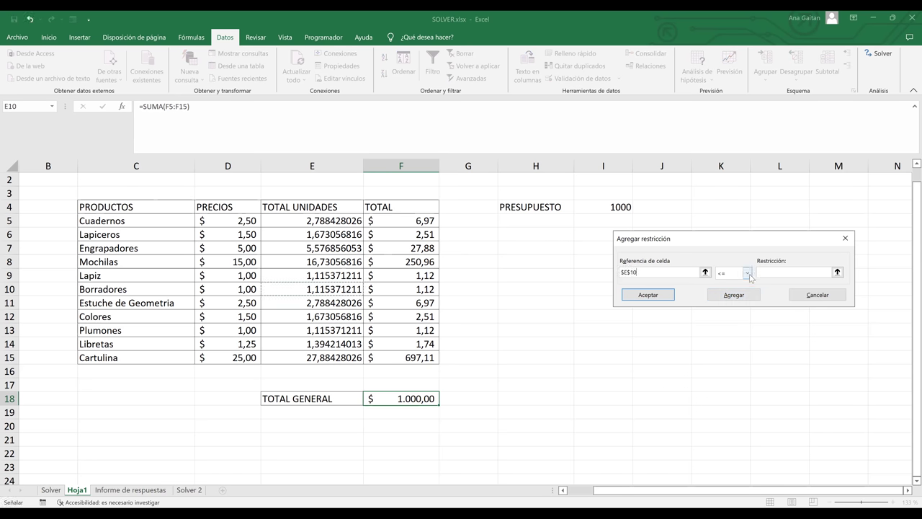
key("alt+Down")
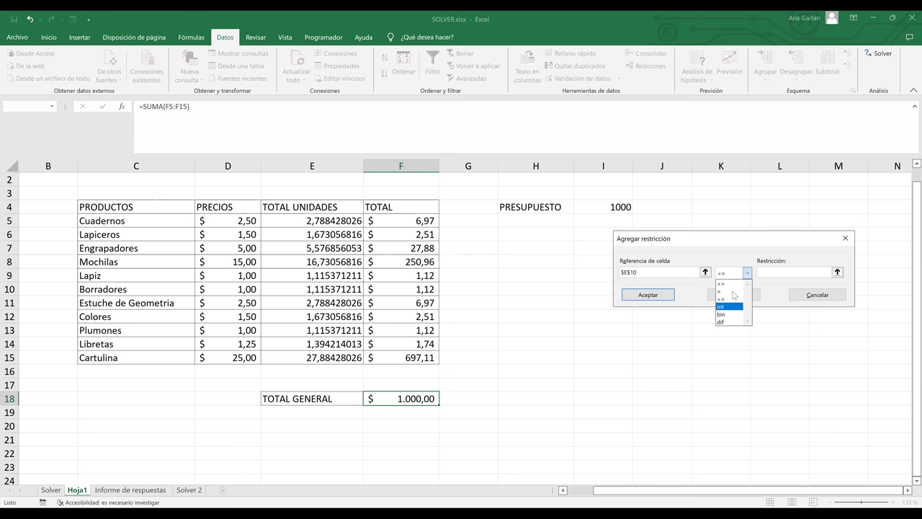
key("Return")
left_click(734, 294)
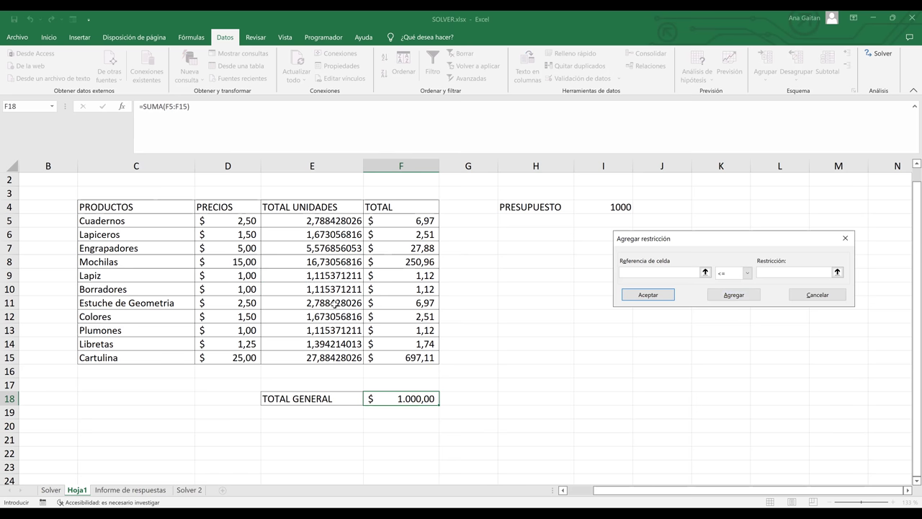
left_click(334, 304)
left_click(747, 273)
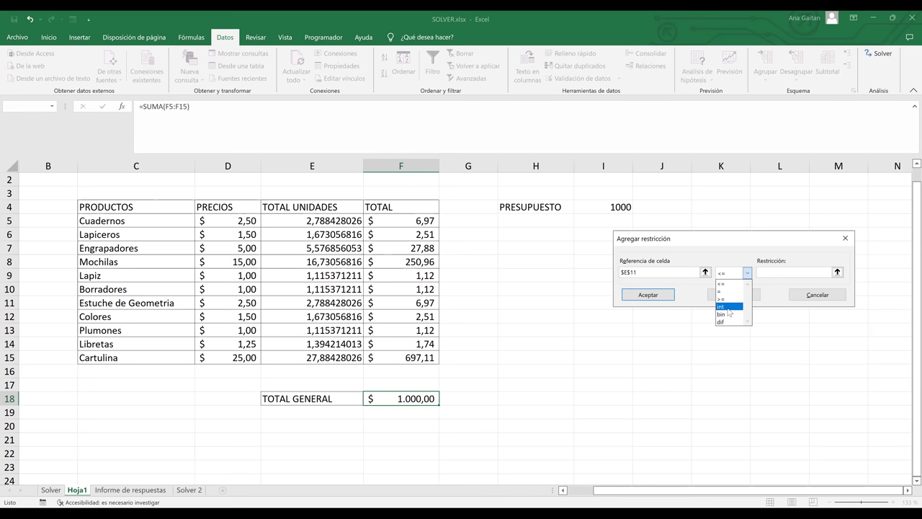
key("Return")
left_click(734, 294)
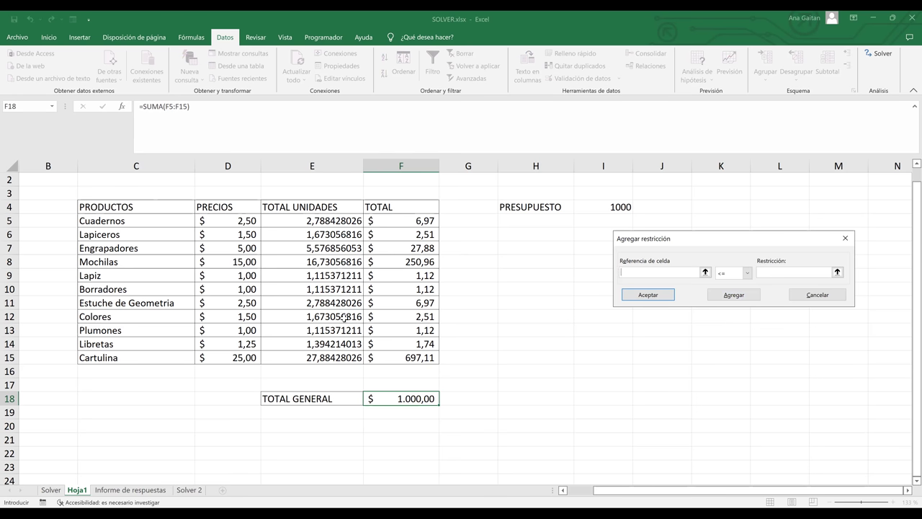
Add integer (int) constraints for the Colores units in E12 and the Plumones units in E13.
left_click(344, 317)
left_click(748, 273)
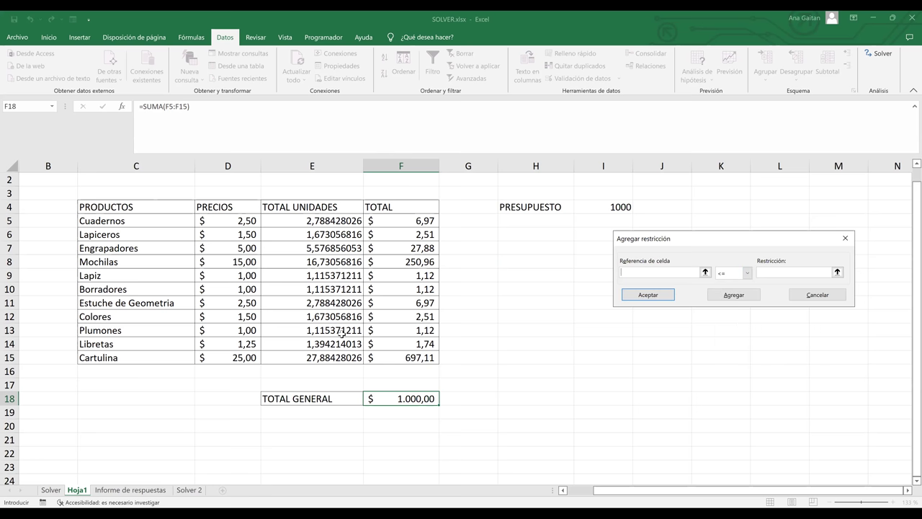
left_click(342, 331)
left_click(747, 273)
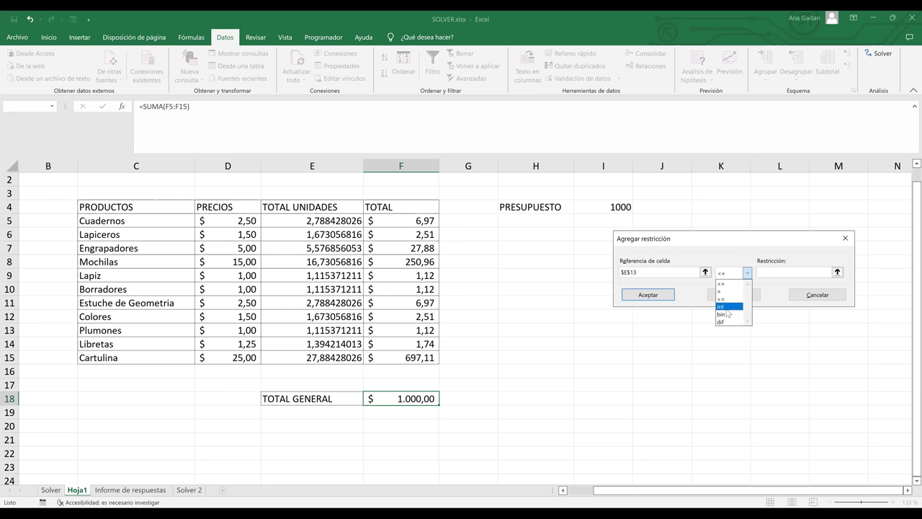
left_click(722, 306)
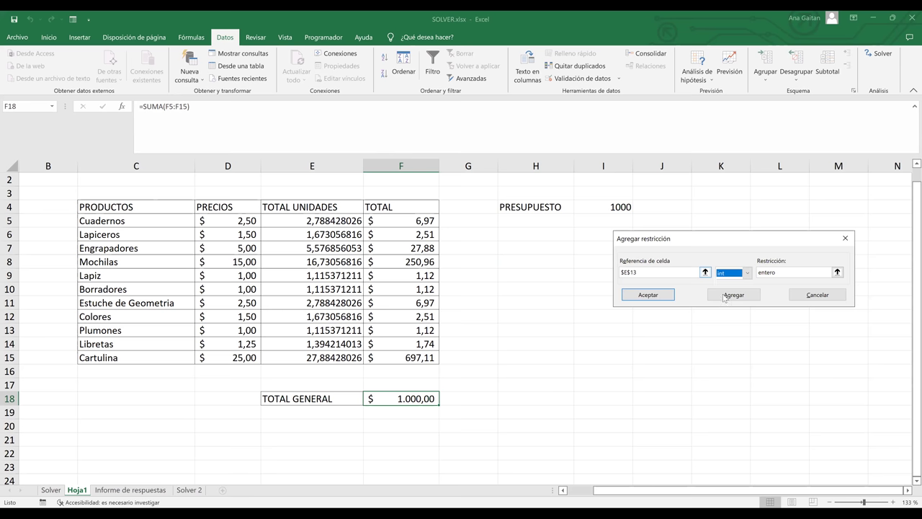
left_click(723, 297)
Add an integer (int) constraint for the Libretas units in E14.
left_click(707, 272)
left_click(848, 252)
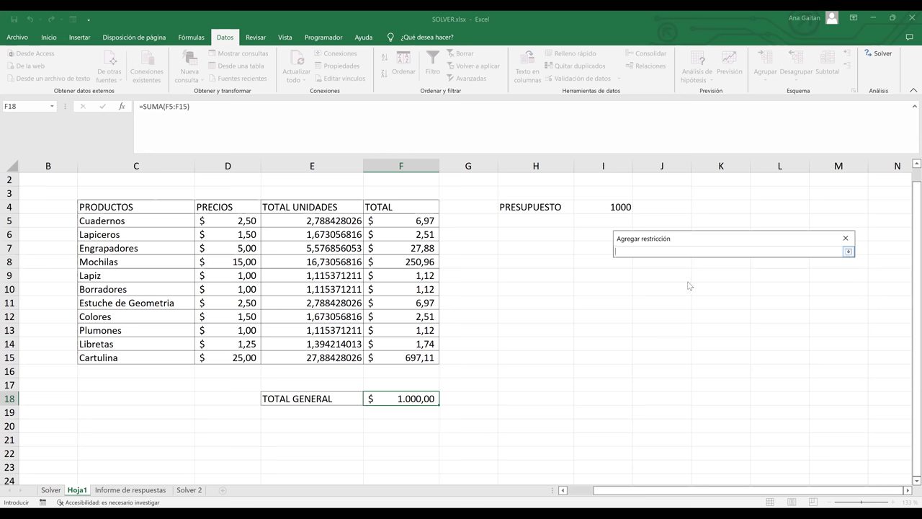
left_click(341, 344)
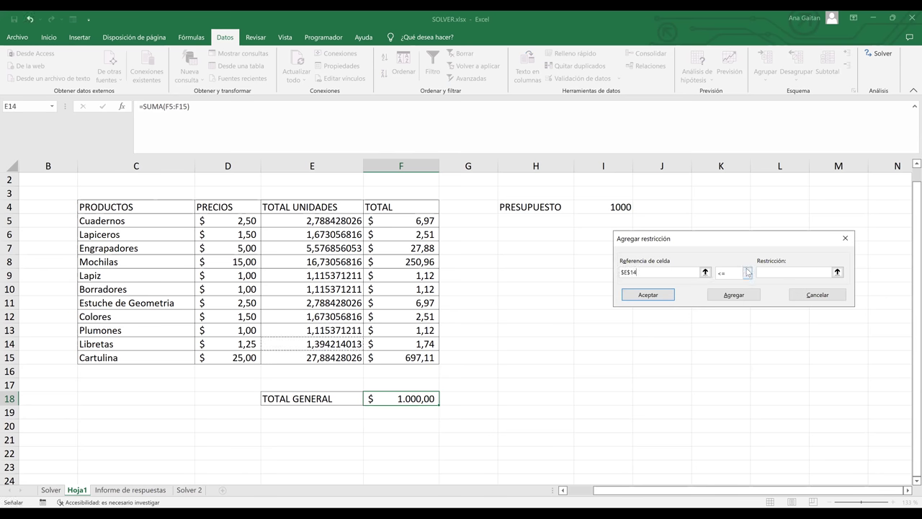
left_click(747, 272)
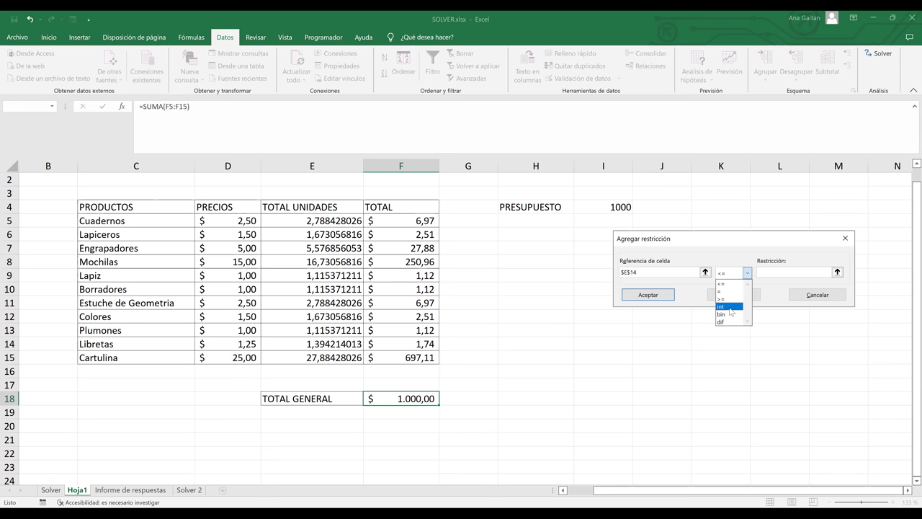
left_click(730, 306)
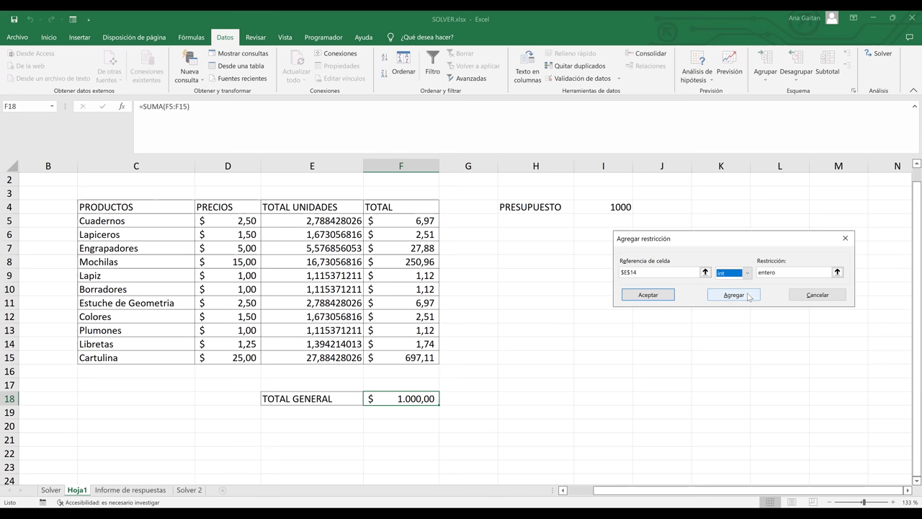
key("alt+a")
Add an integer (int) constraint for the Cartulina units in E15 and try to finish entering constraints with the next entry left blank.
left_click(357, 359)
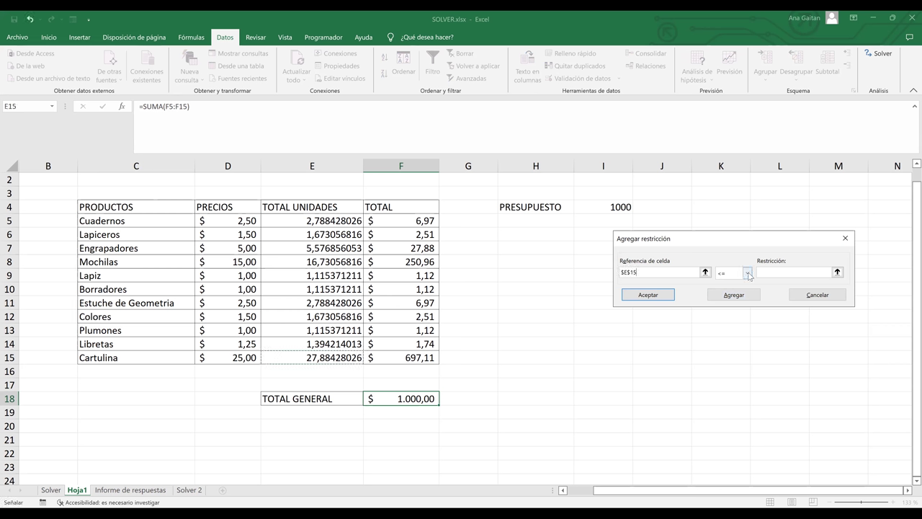
left_click(747, 273)
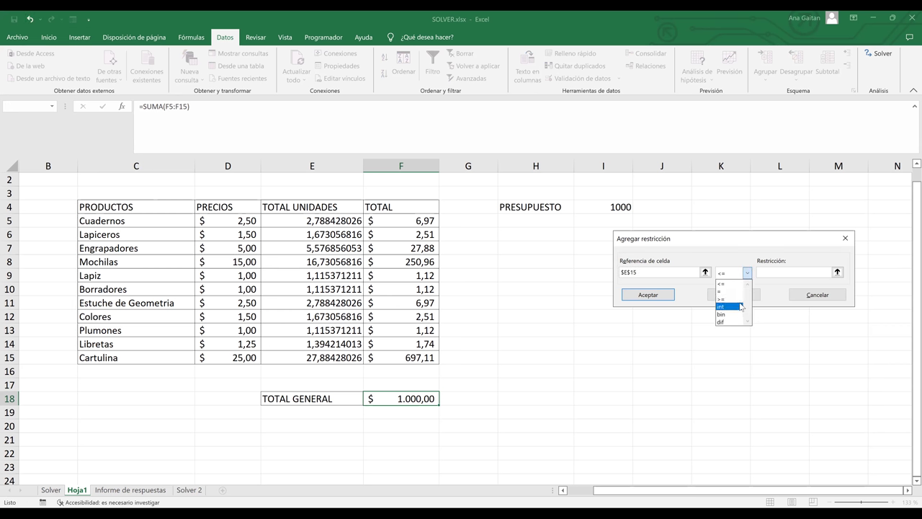
left_click(740, 306)
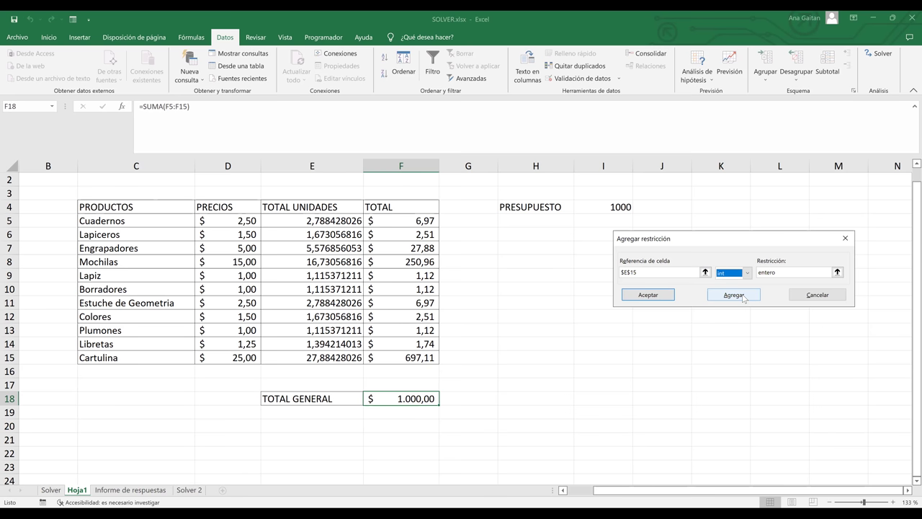
left_click(742, 296)
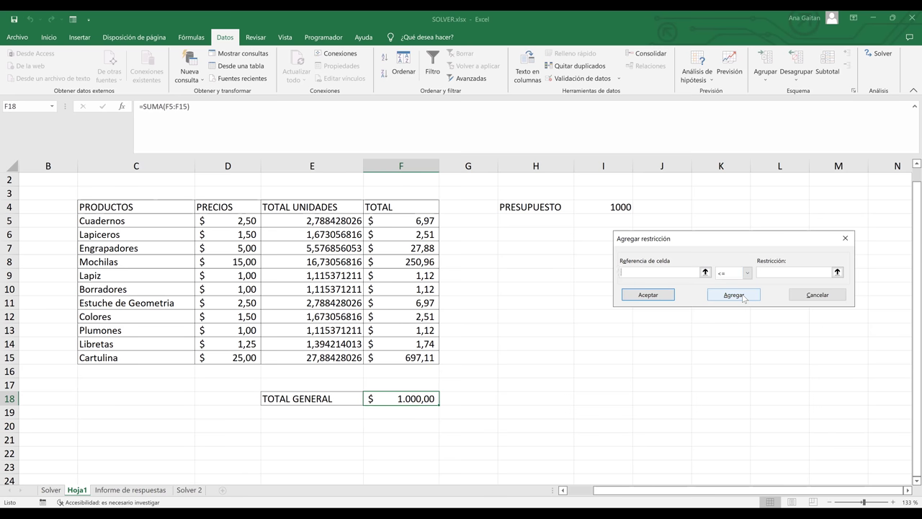
left_click(670, 296)
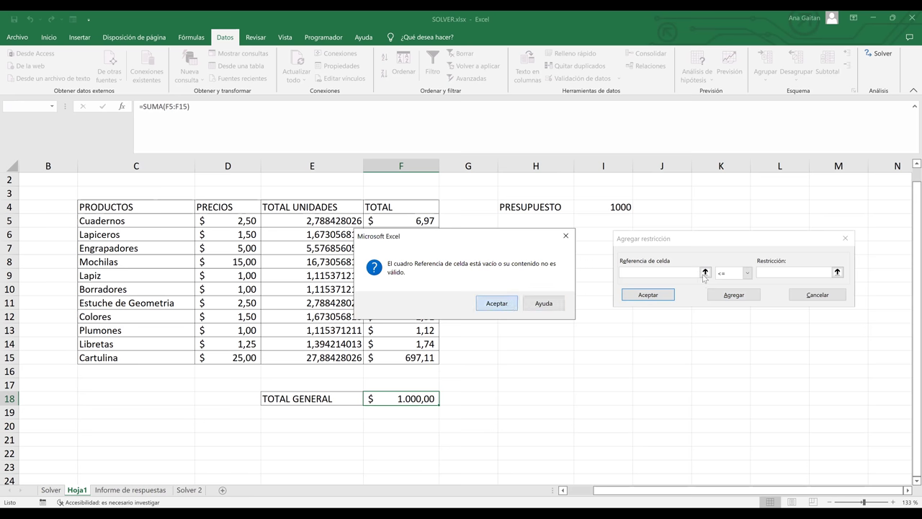
Add a constraint limiting the Cartulina units in E15 to <= 8, and delete that constraint again.
key("Return")
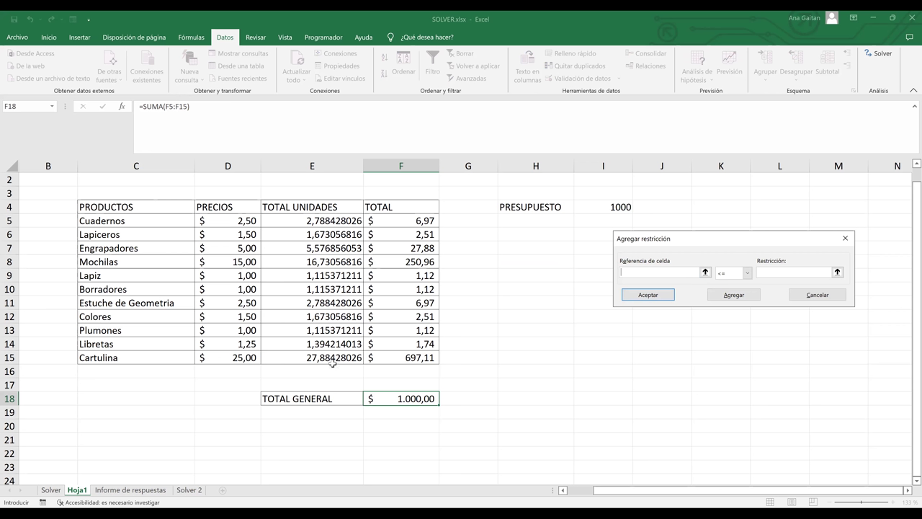
left_click(327, 361)
left_click(779, 275)
type("8")
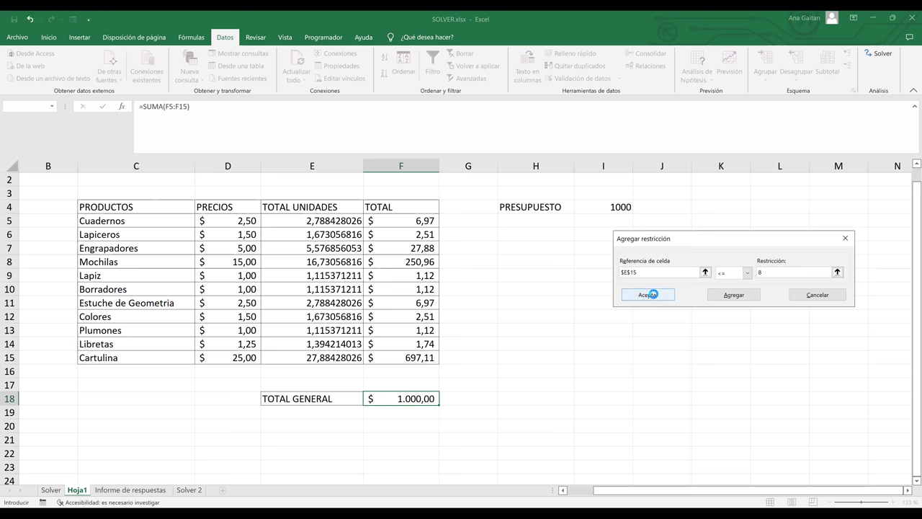
key("Return")
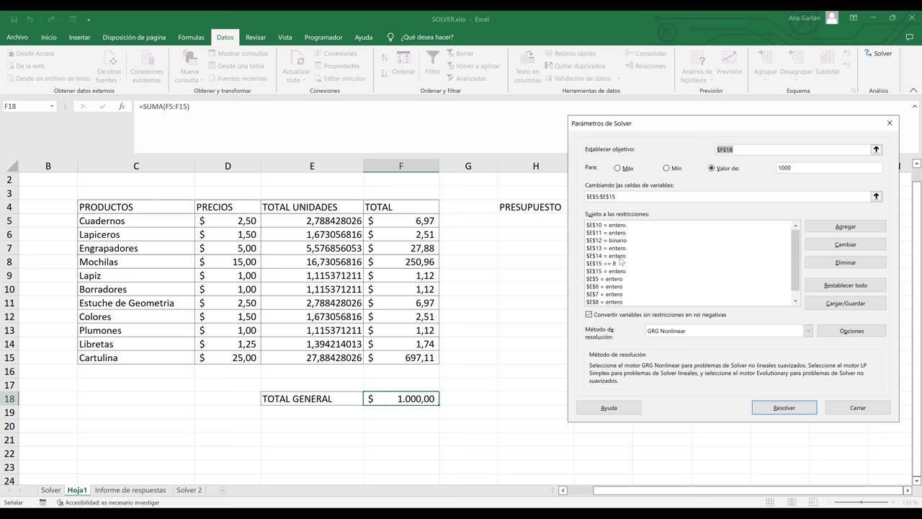
left_click(608, 264)
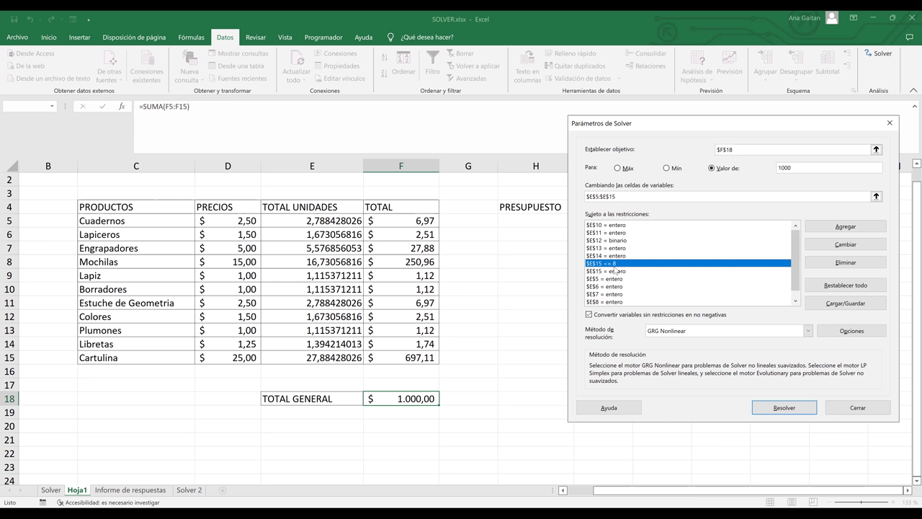
left_click(843, 265)
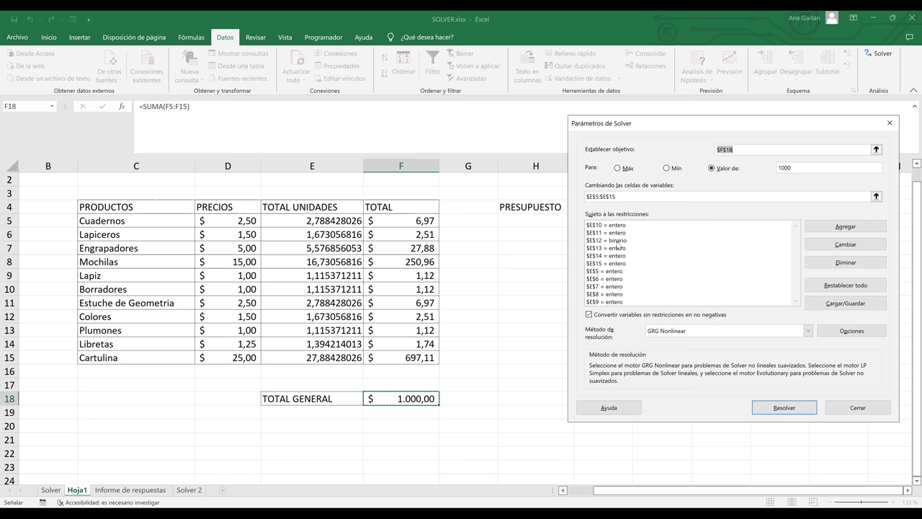
Change the Colores units constraint in E12 to integer (int), solve the model and keep the Solver solution.
left_click(617, 242)
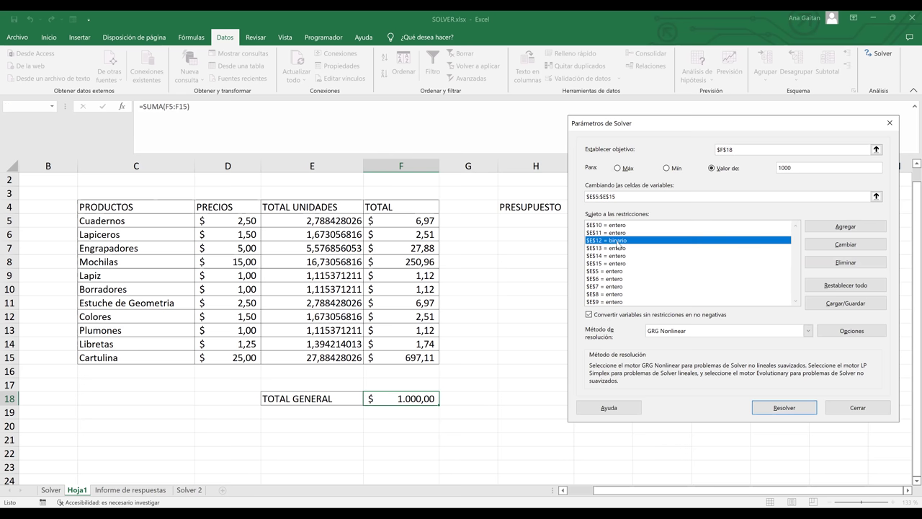
left_click(842, 245)
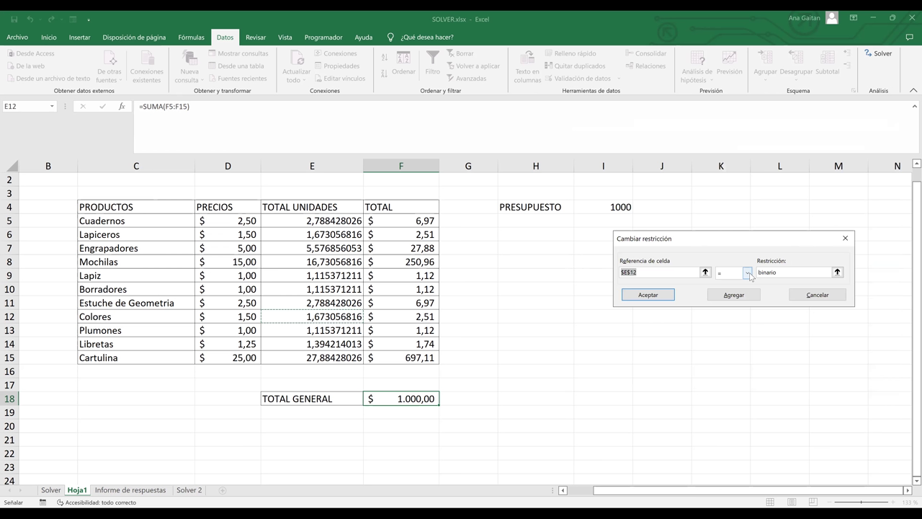
left_click(748, 273)
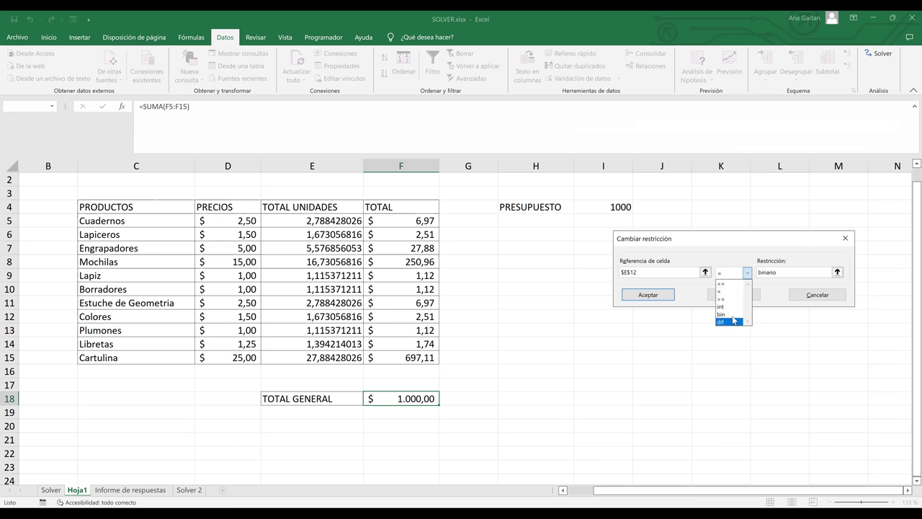
left_click(745, 278)
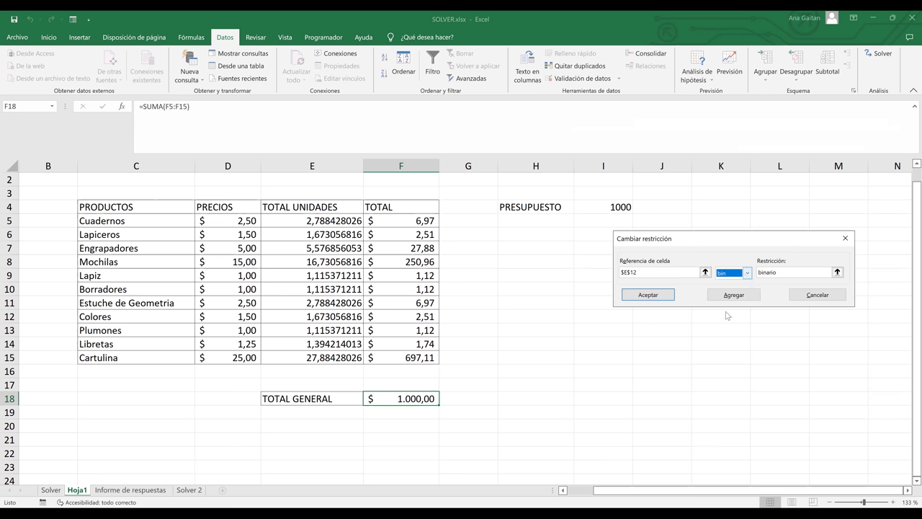
key("alt+Down")
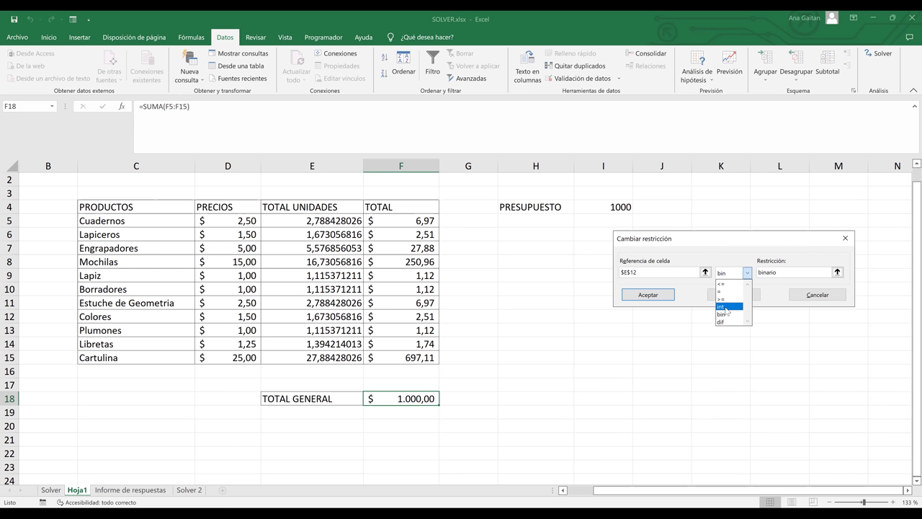
left_click(726, 308)
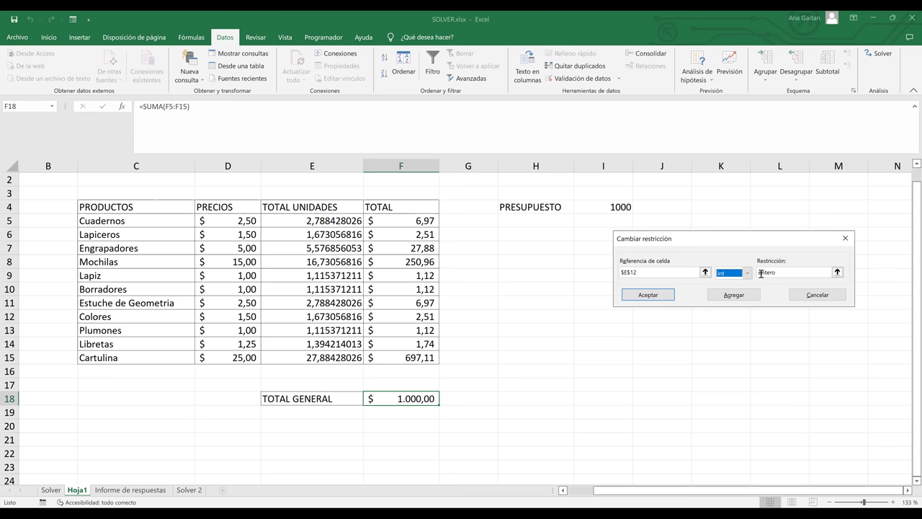
left_click(650, 296)
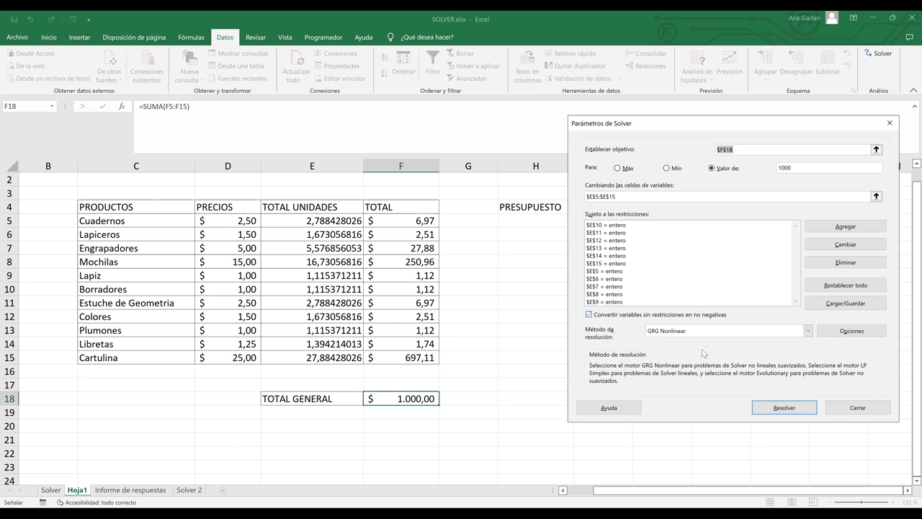
left_click(785, 409)
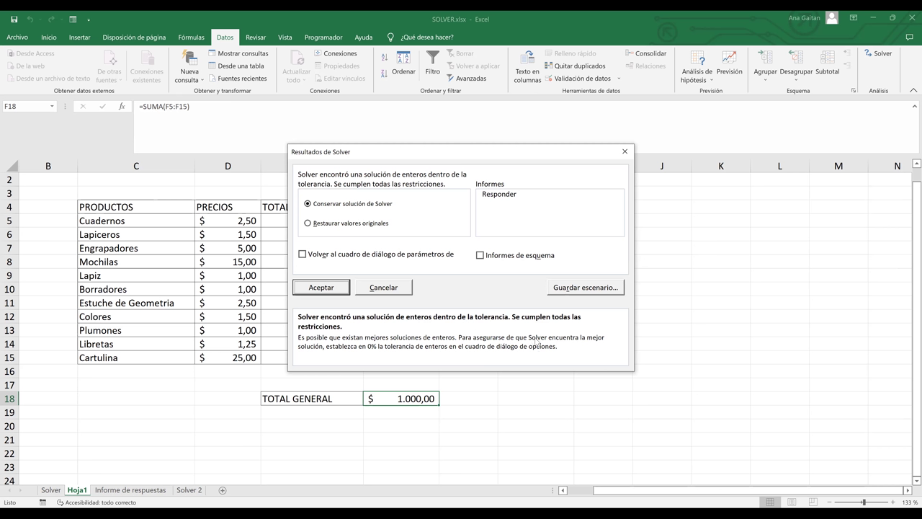
left_click(328, 287)
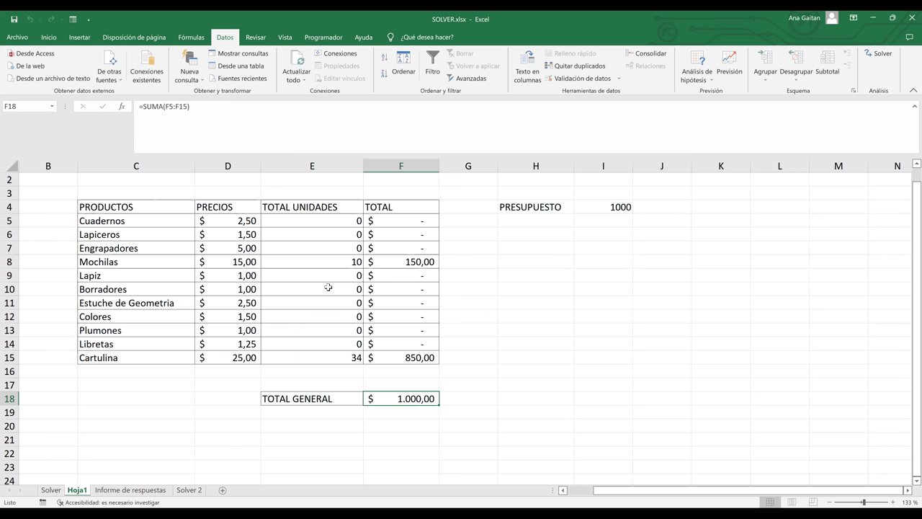
Examine the solved units and totals for Mochilas and Cartulina, along with the TOTAL GENERAL in F18.
left_click(328, 264)
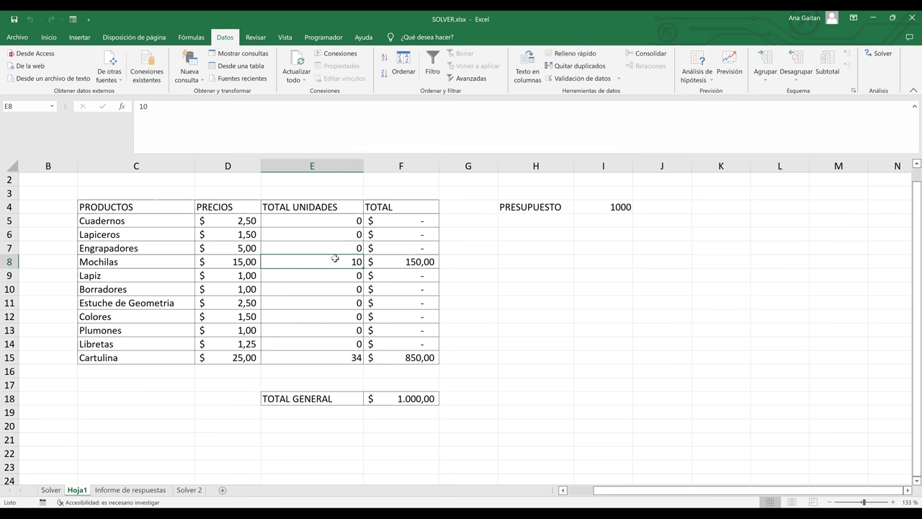
key("Return")
left_click(335, 263)
key("ctrl+Down")
left_click(415, 264)
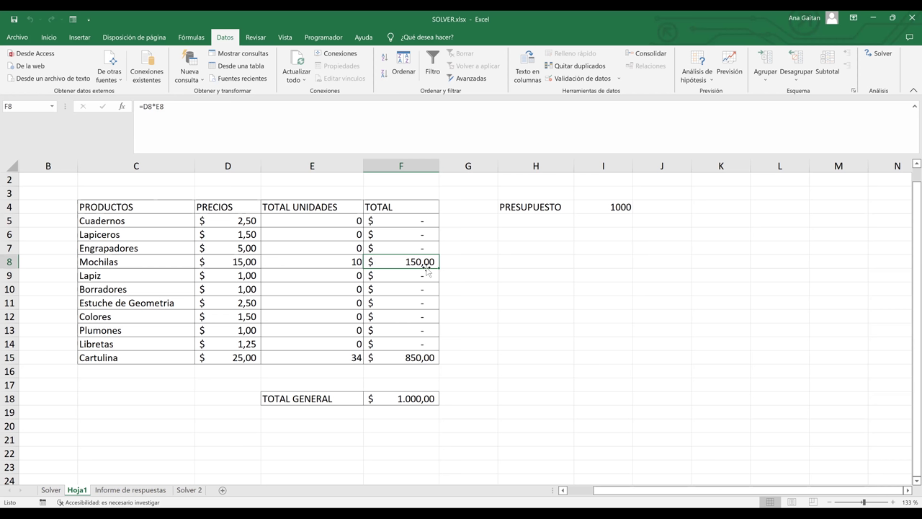
left_click(417, 358)
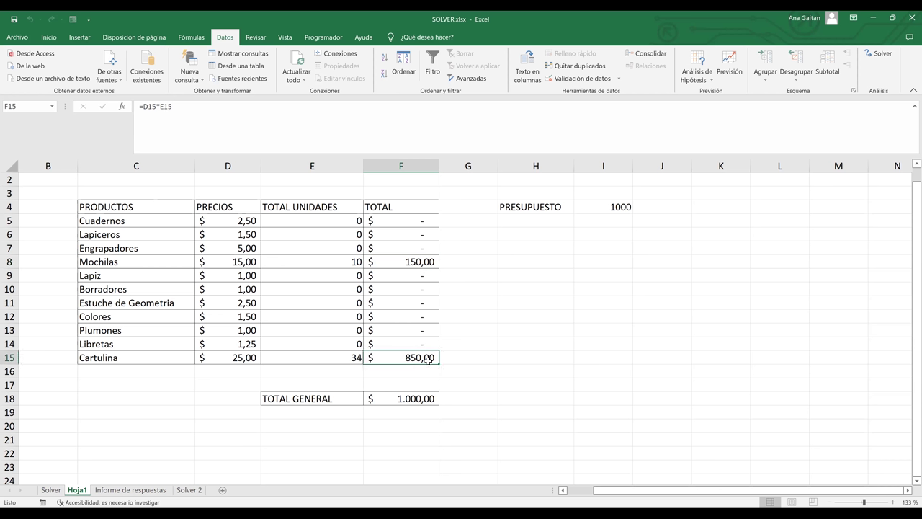
left_click(545, 369)
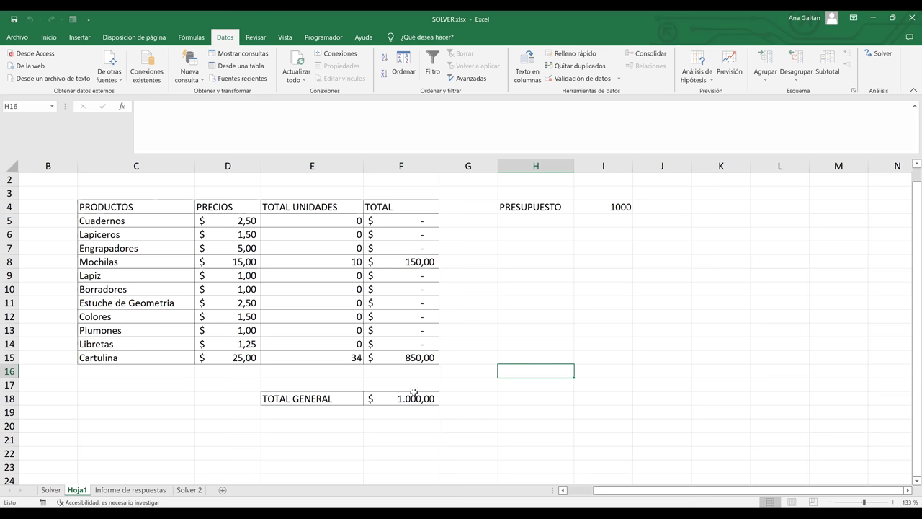
left_click(410, 397)
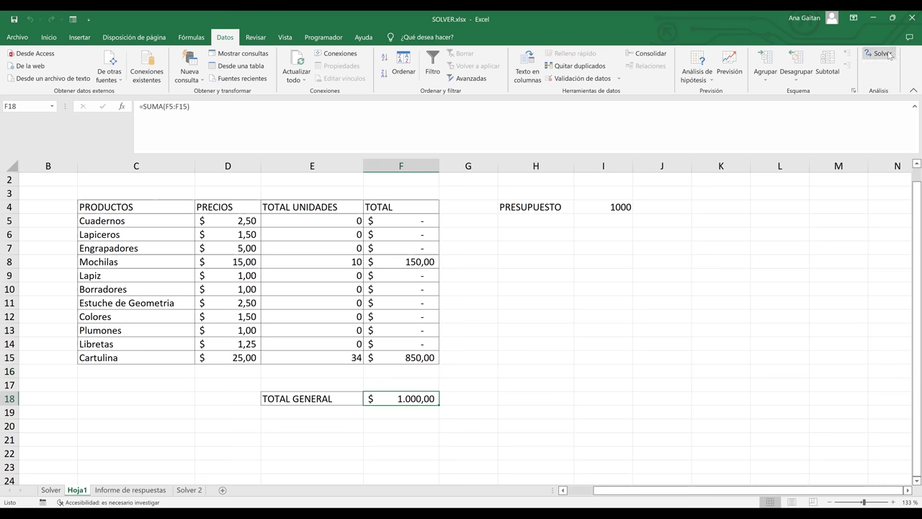
Run Solver again on the TOTAL GENERAL in F18 with the existing integer constraints.
left_click(883, 57)
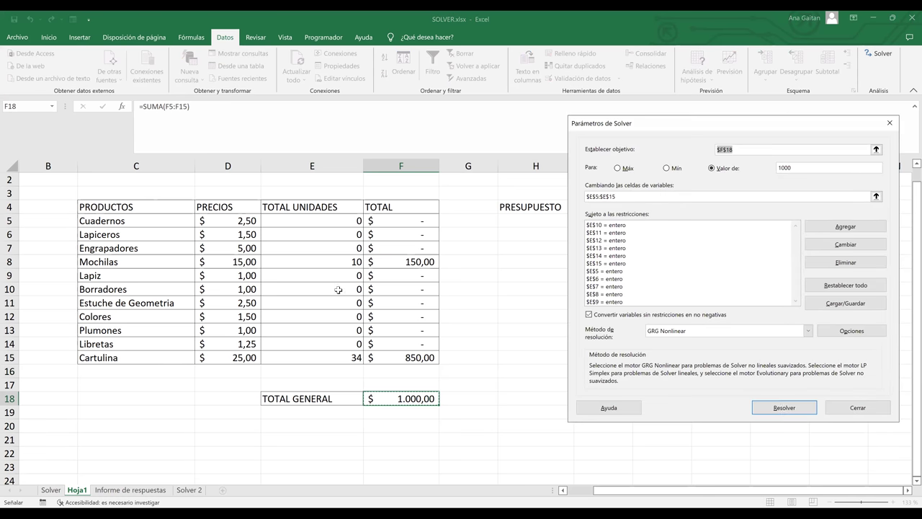
key("Escape")
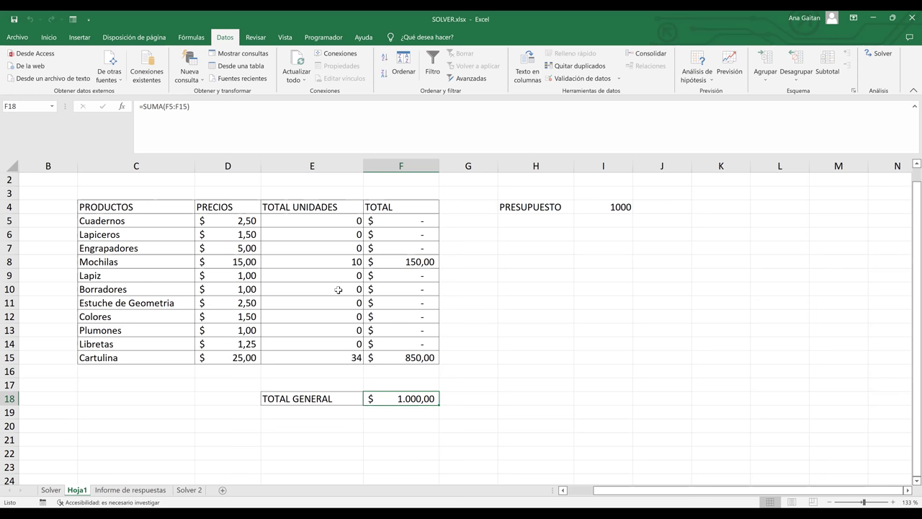
left_click(517, 326)
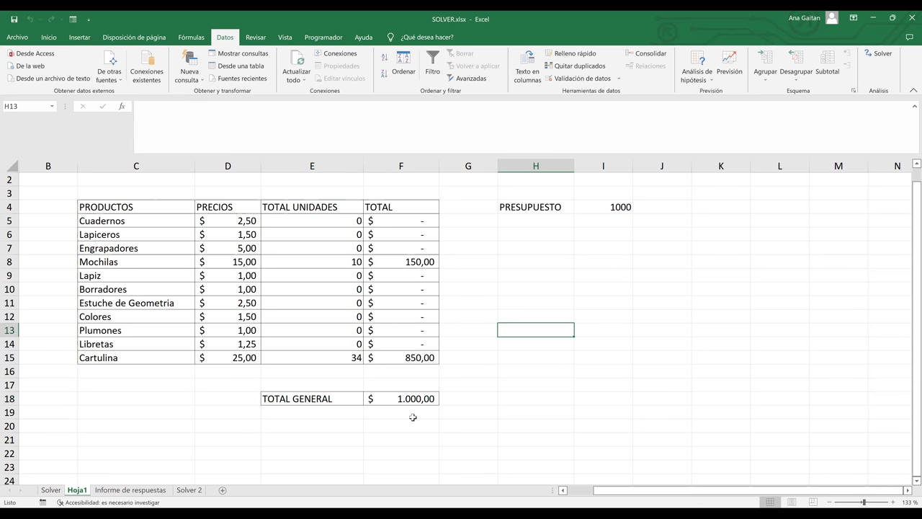
left_click(409, 398)
left_click(880, 52)
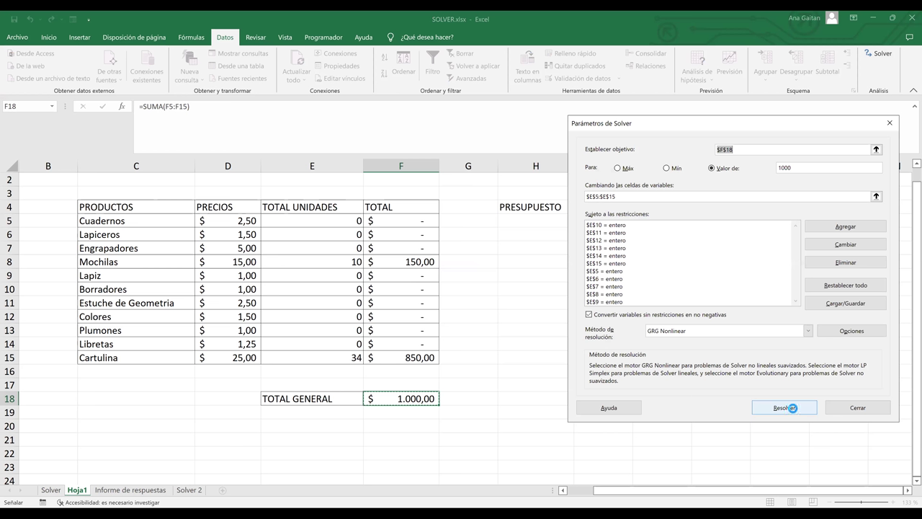
left_click(793, 411)
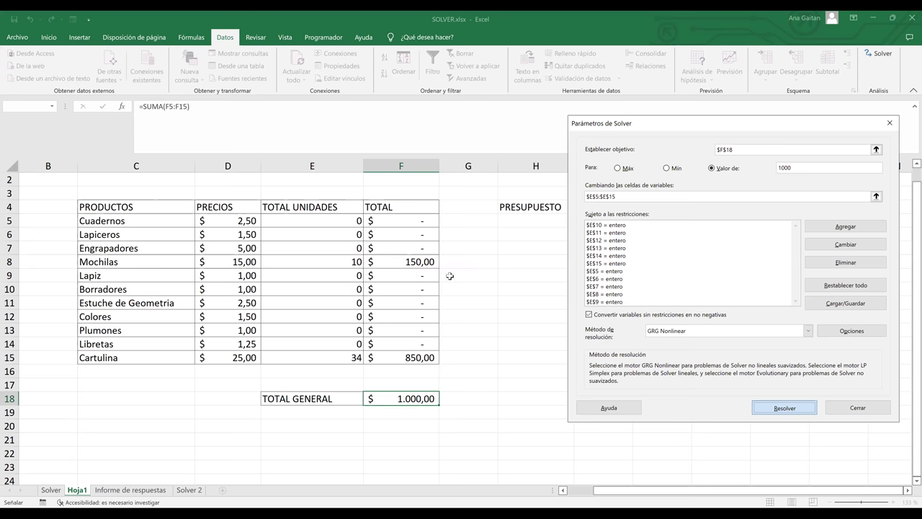
left_click(449, 276)
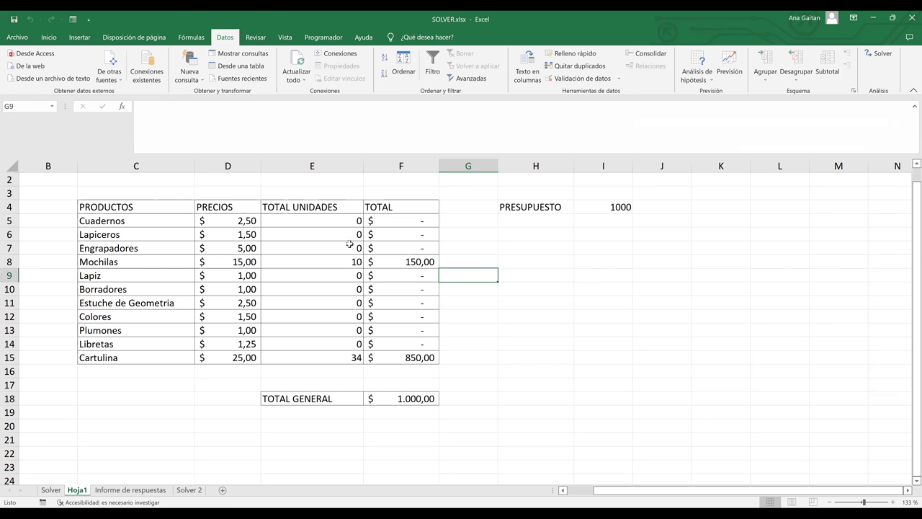
key("Left")
key("Up")
key("Up")
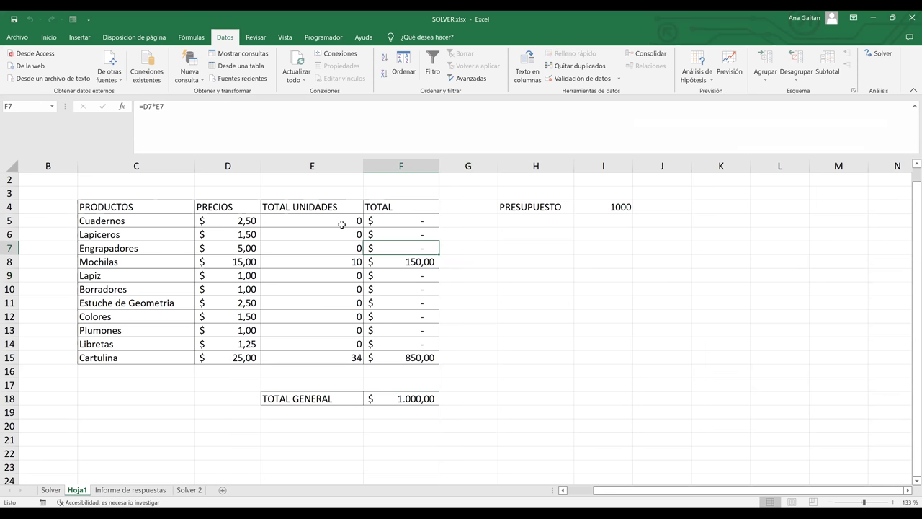
Add a Solver constraint requiring all product units in E5:E15 to be >= 1, solve the model and keep the solution.
left_click(389, 401)
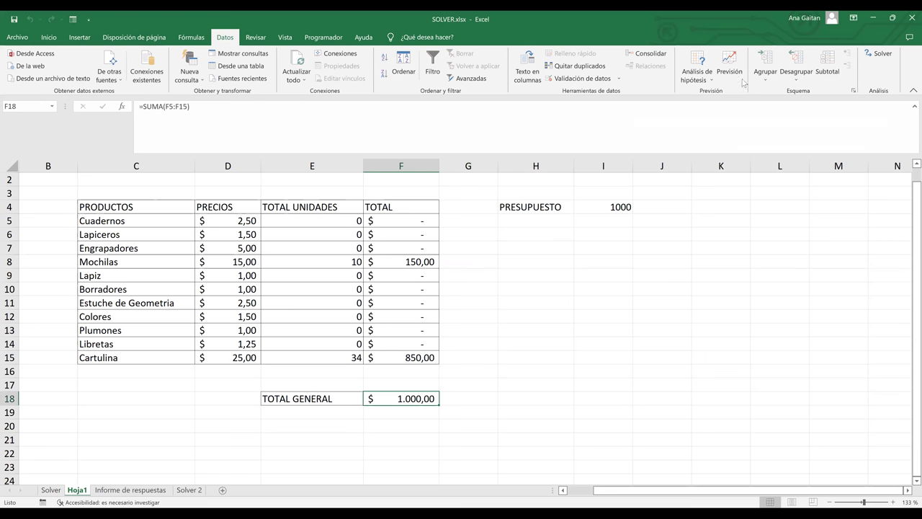
left_click(883, 57)
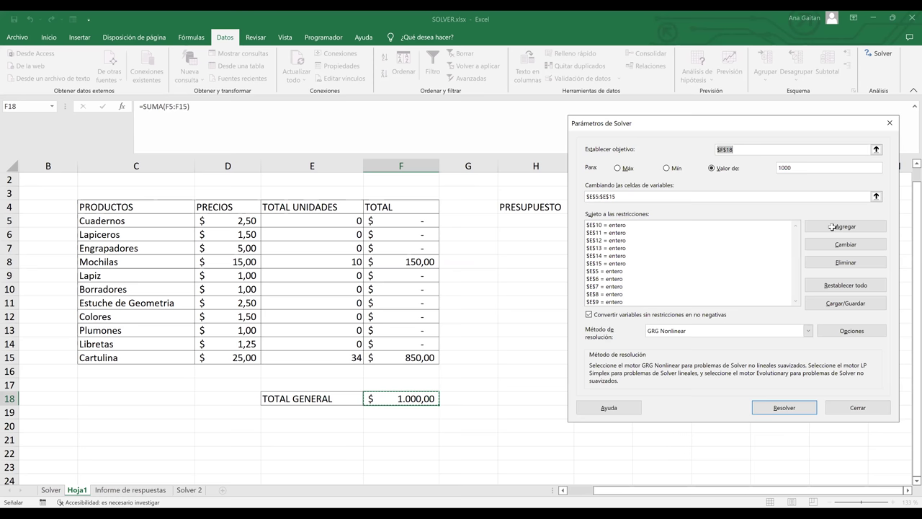
left_click(832, 227)
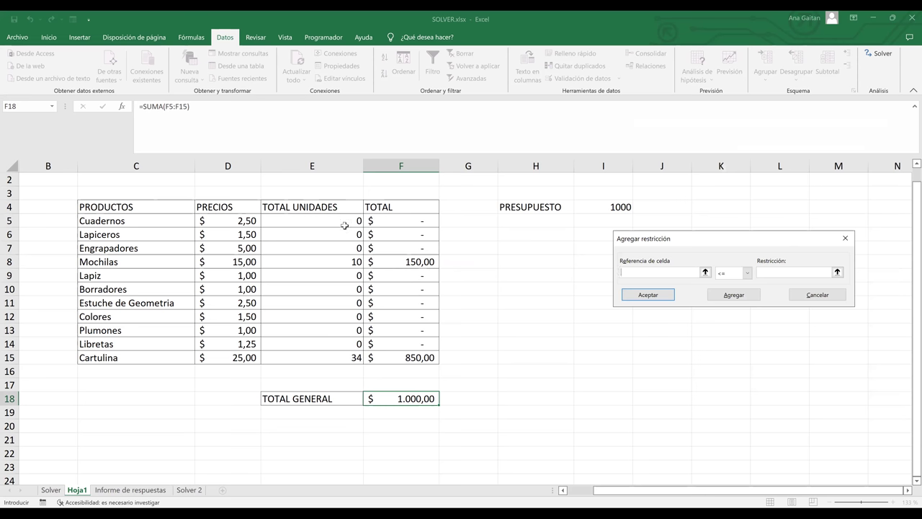
left_click(342, 221)
key("ctrl+shift+Down")
left_click(748, 273)
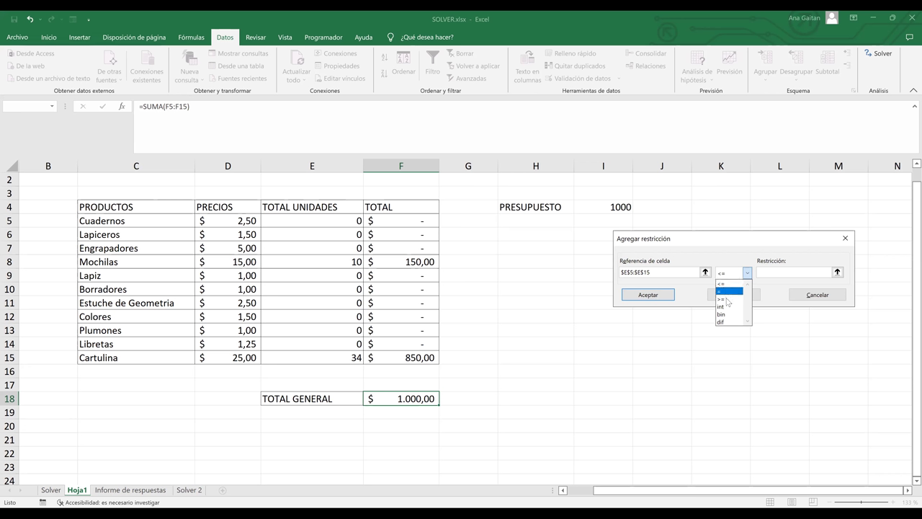
left_click(765, 272)
type("1")
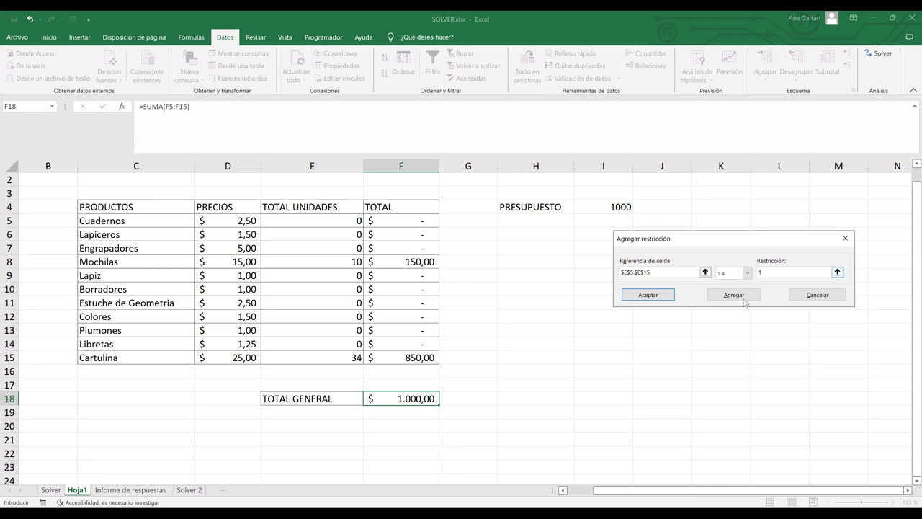
left_click(641, 299)
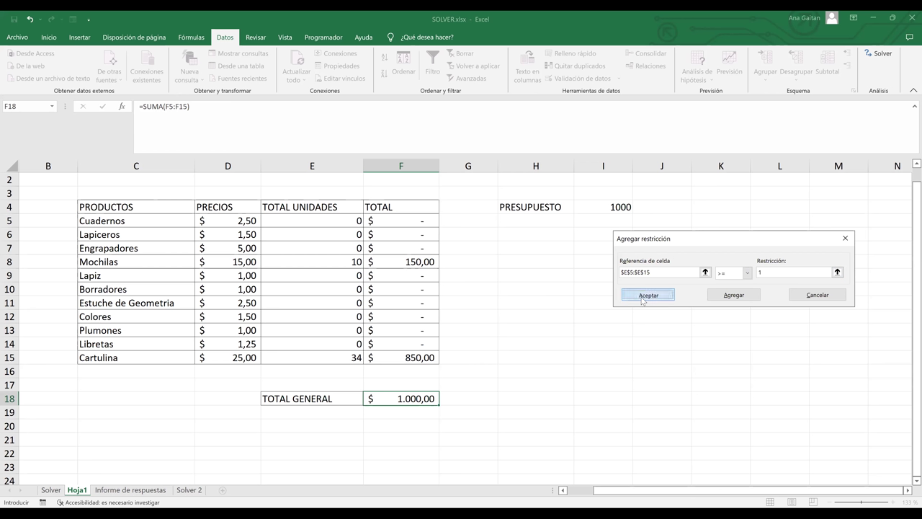
left_click(779, 410)
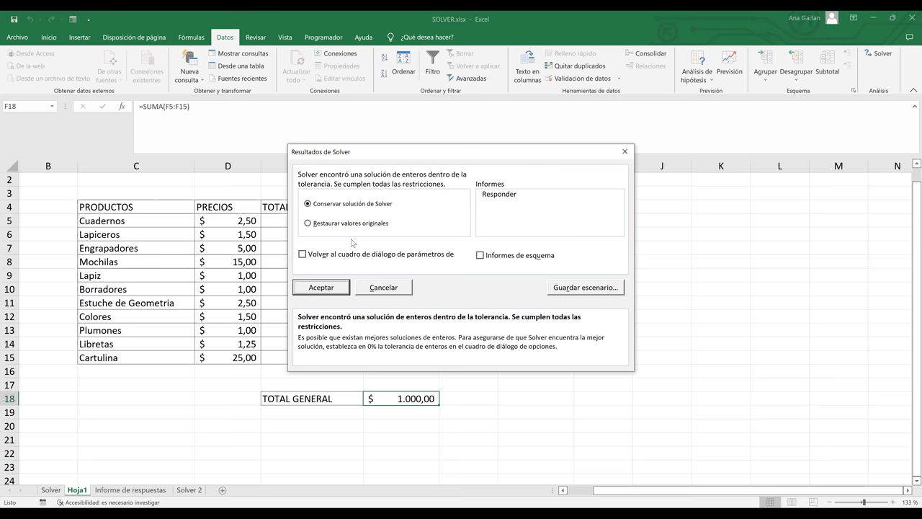
left_click(321, 286)
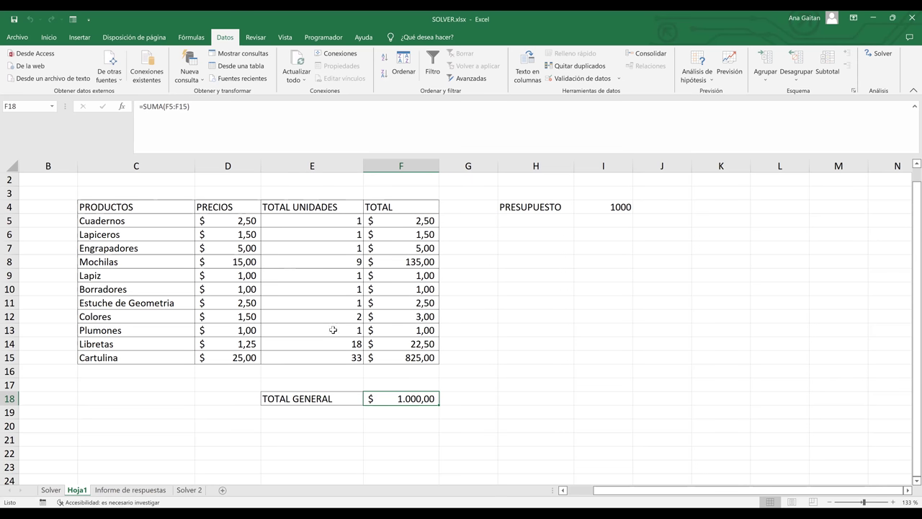
Examine the Cartulina and Libretas units and the TOTAL GENERAL in the new solution.
left_click(337, 358)
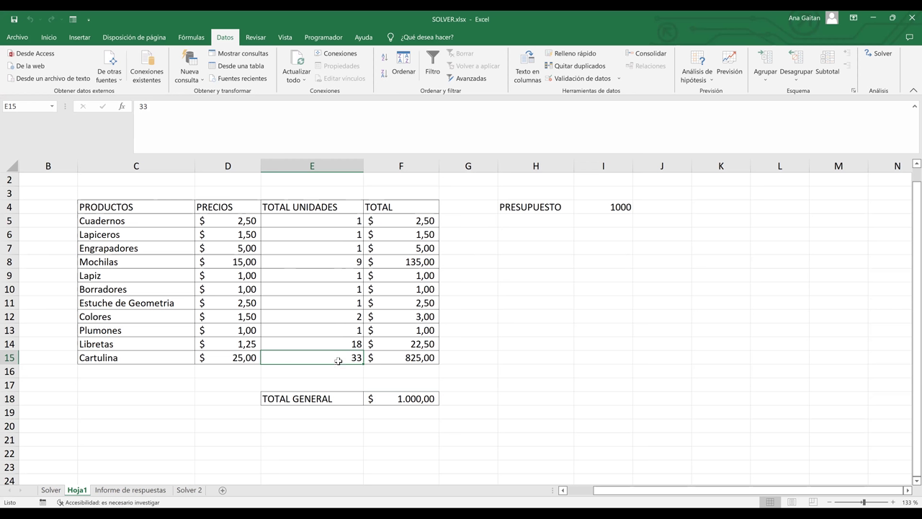
left_click(523, 291)
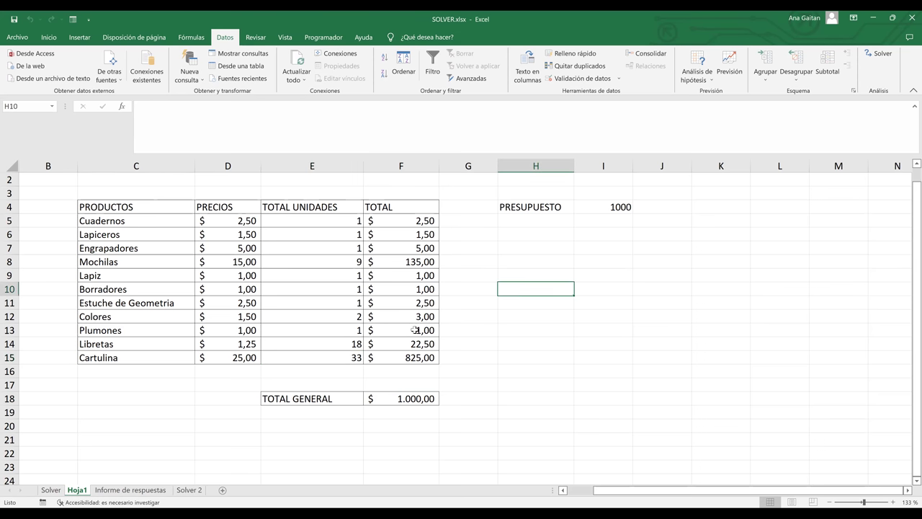
left_click(351, 353)
key("Up")
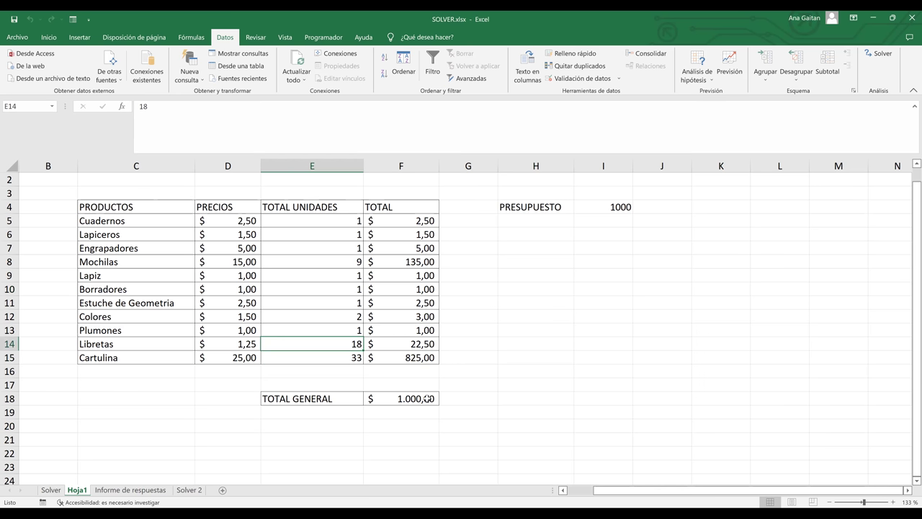
left_click(427, 398)
left_click(535, 371)
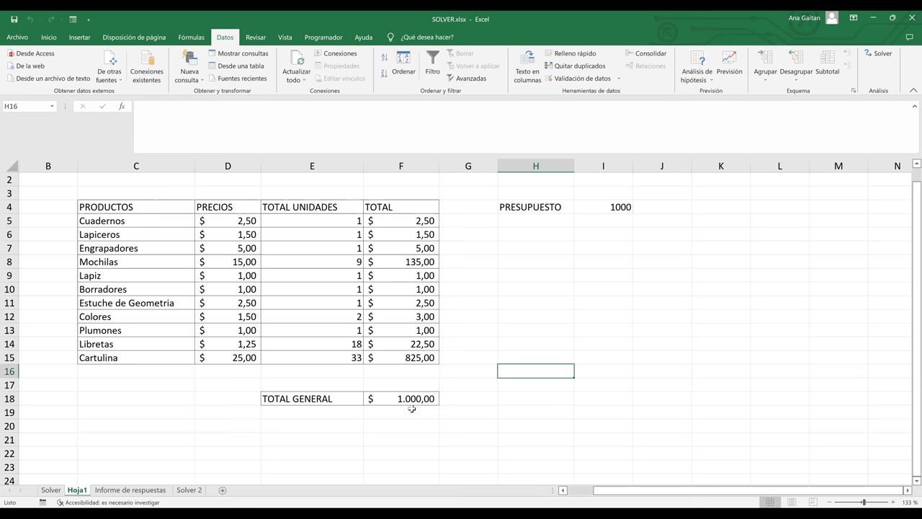
left_click(410, 400)
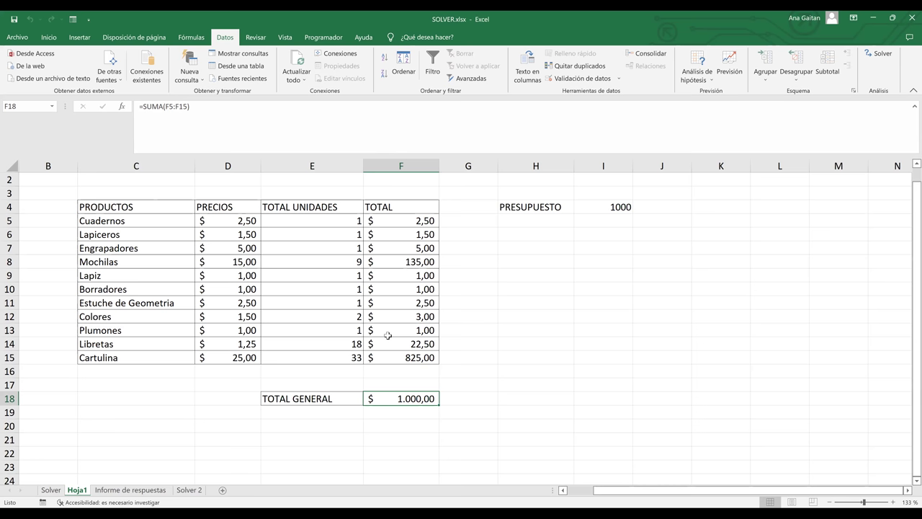
key("Right")
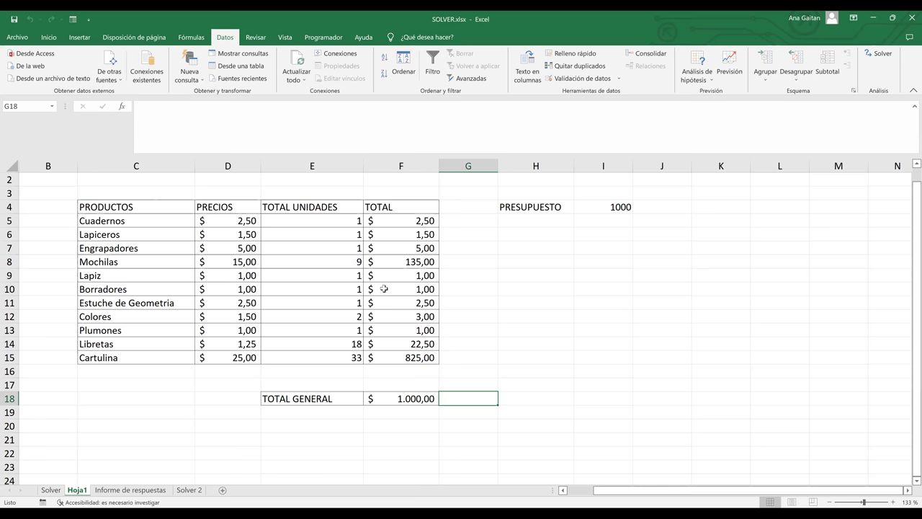